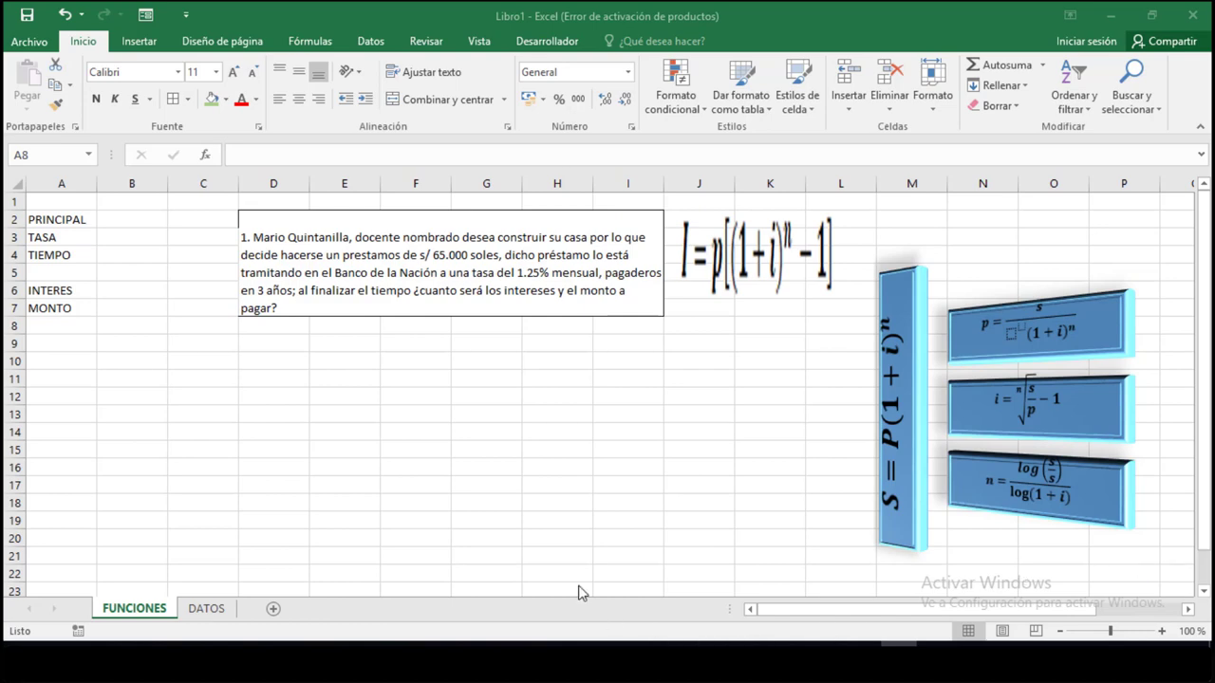
# - Review the PRINCIPAL, TASA, TIEMPO, INTERES and MONTO labels in column A of the FUNCIONES sheet
pyautogui.hotkey('alt', 'Tab')
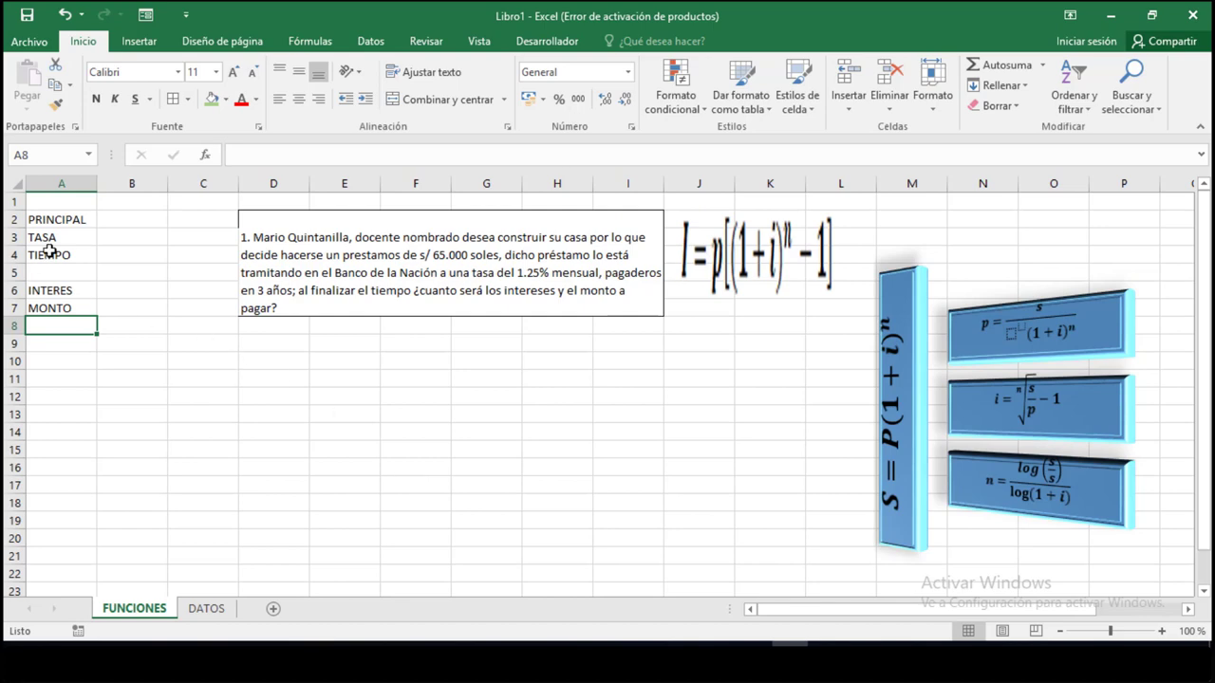
pyautogui.click(69, 226)
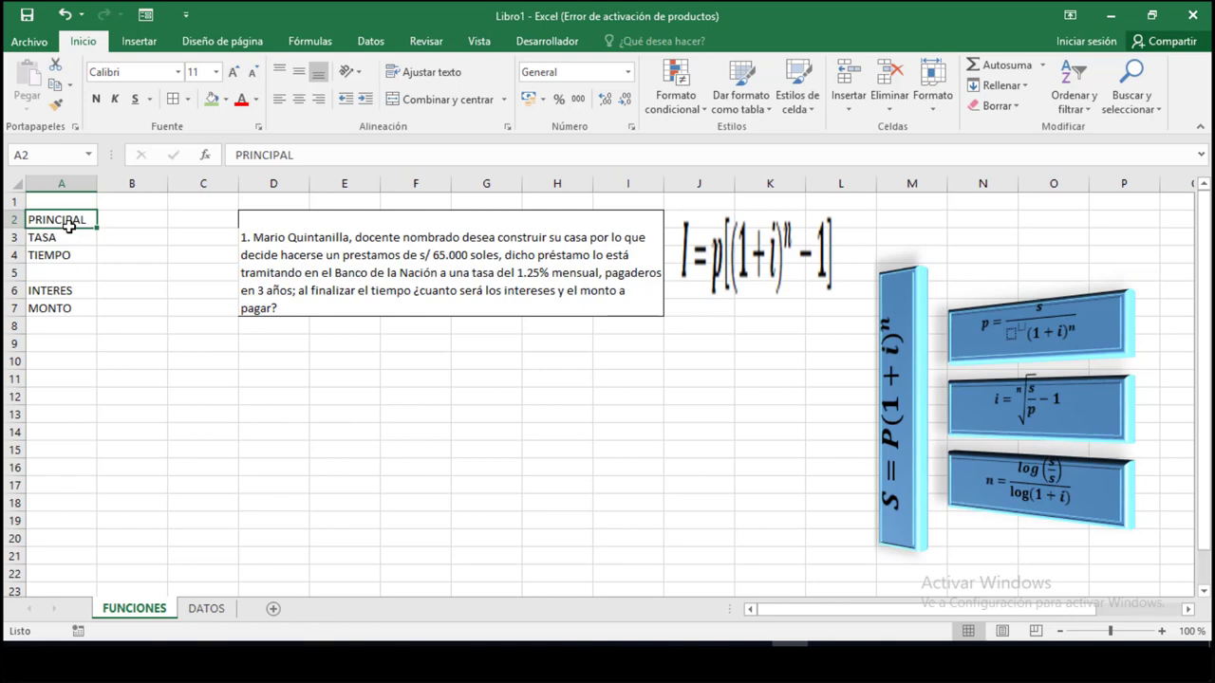
pyautogui.press('Down')
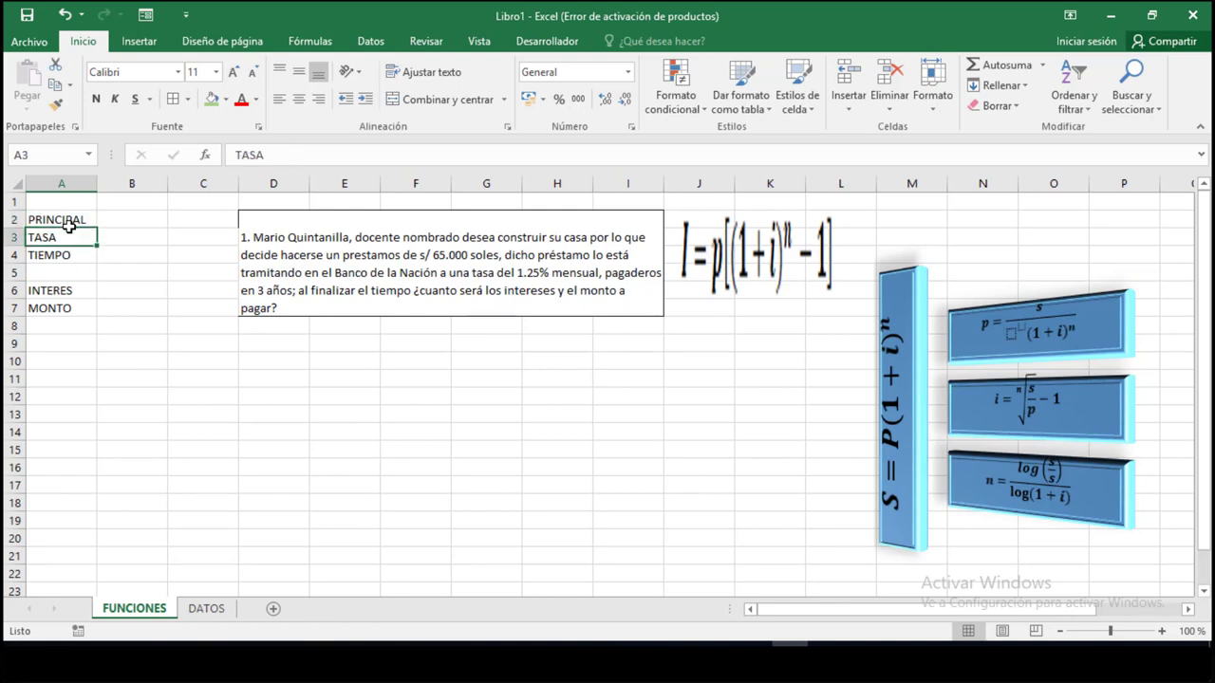
pyautogui.press('Down')
pyautogui.press('Down')
pyautogui.press('Down')
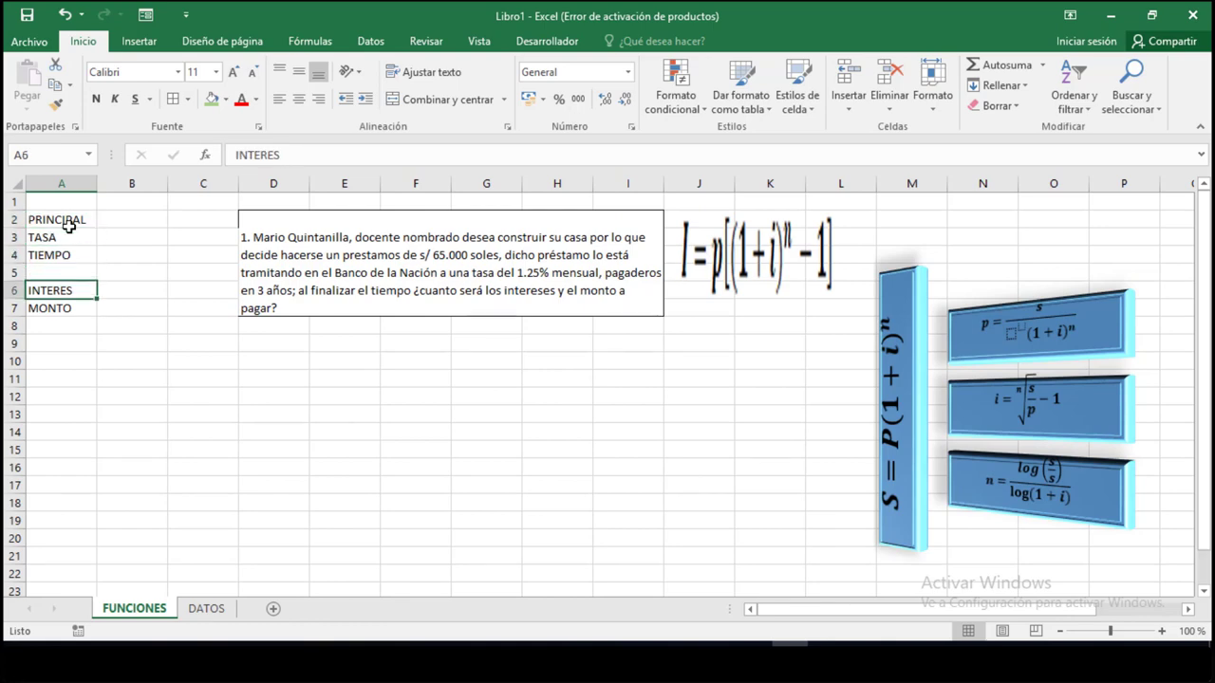
pyautogui.press('Down')
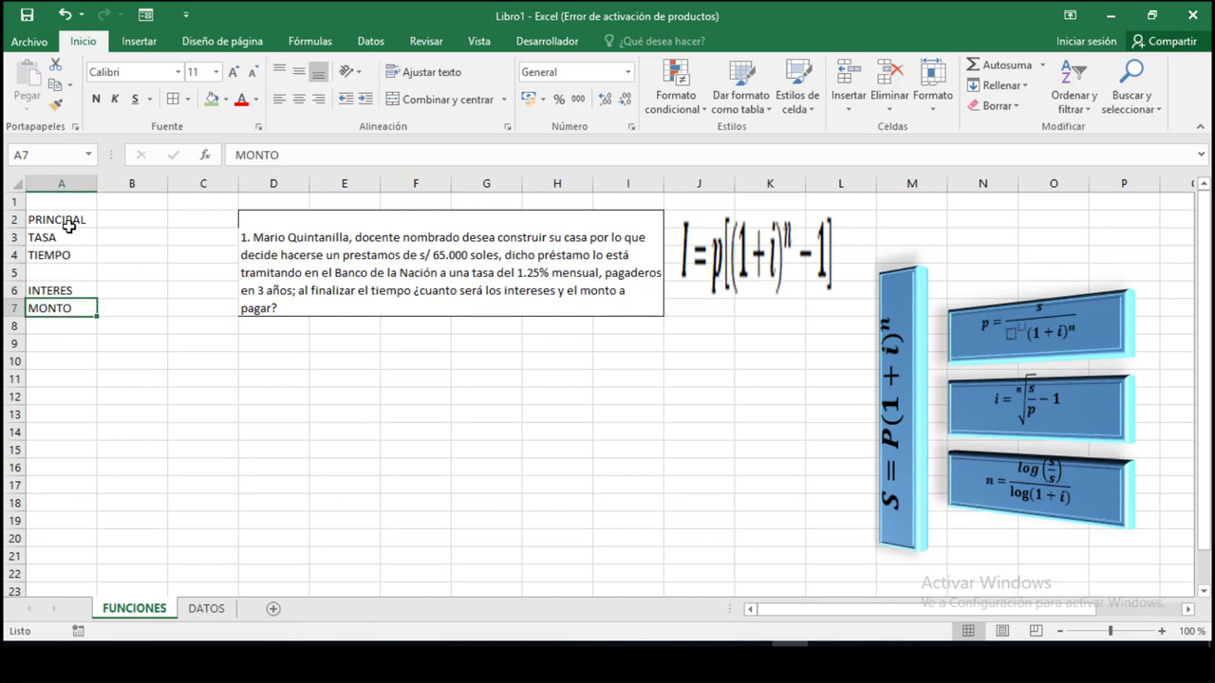
pyautogui.click(82, 237)
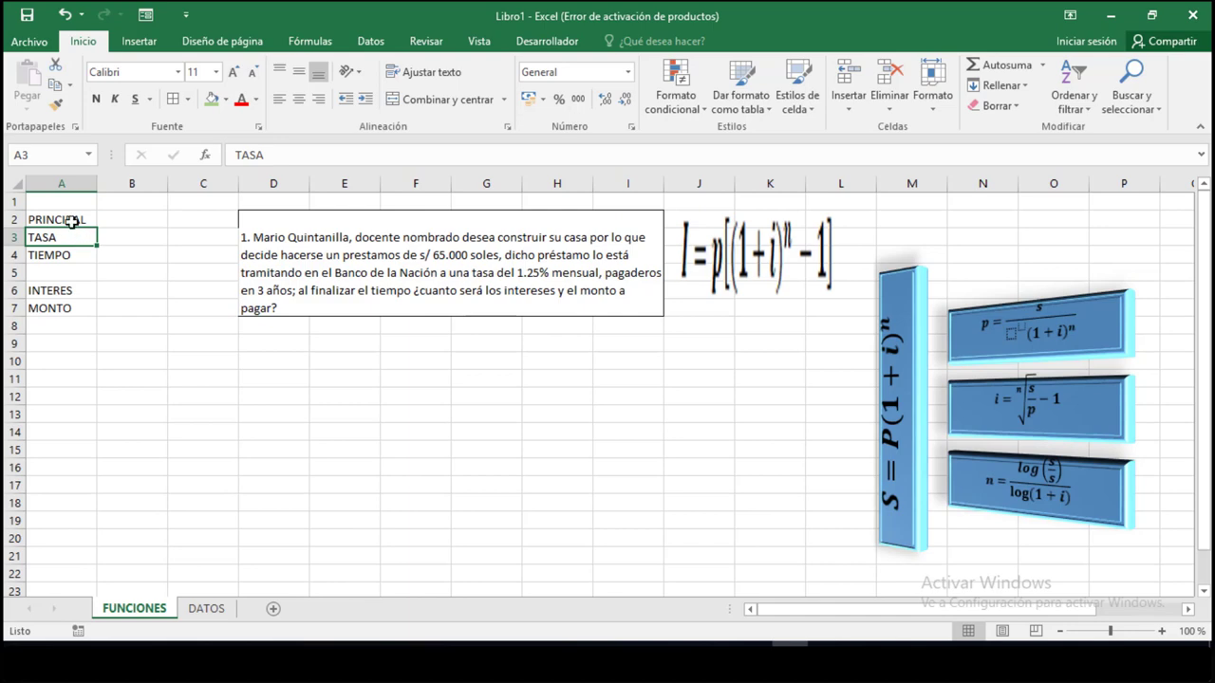
pyautogui.moveTo(76, 219); pyautogui.dragTo(185, 315)
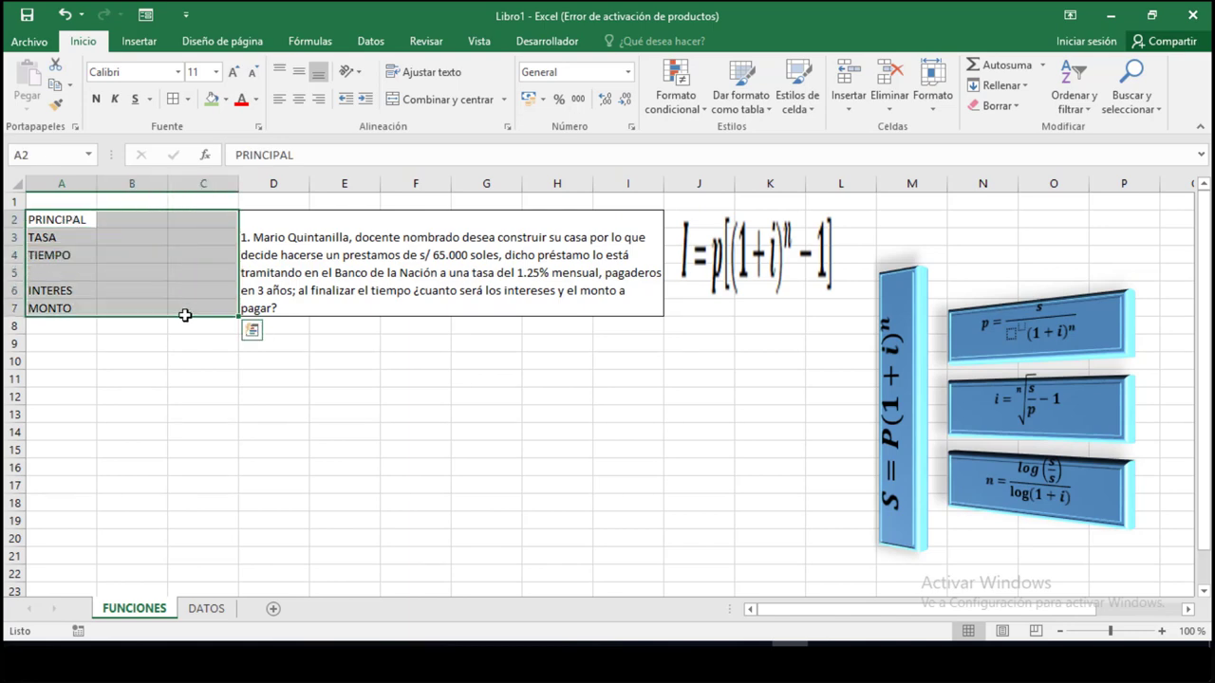
# - Add list-type data validation to the TASA cell A3, using DATOS!$A$3:$A$10 as the source
pyautogui.click(75, 240)
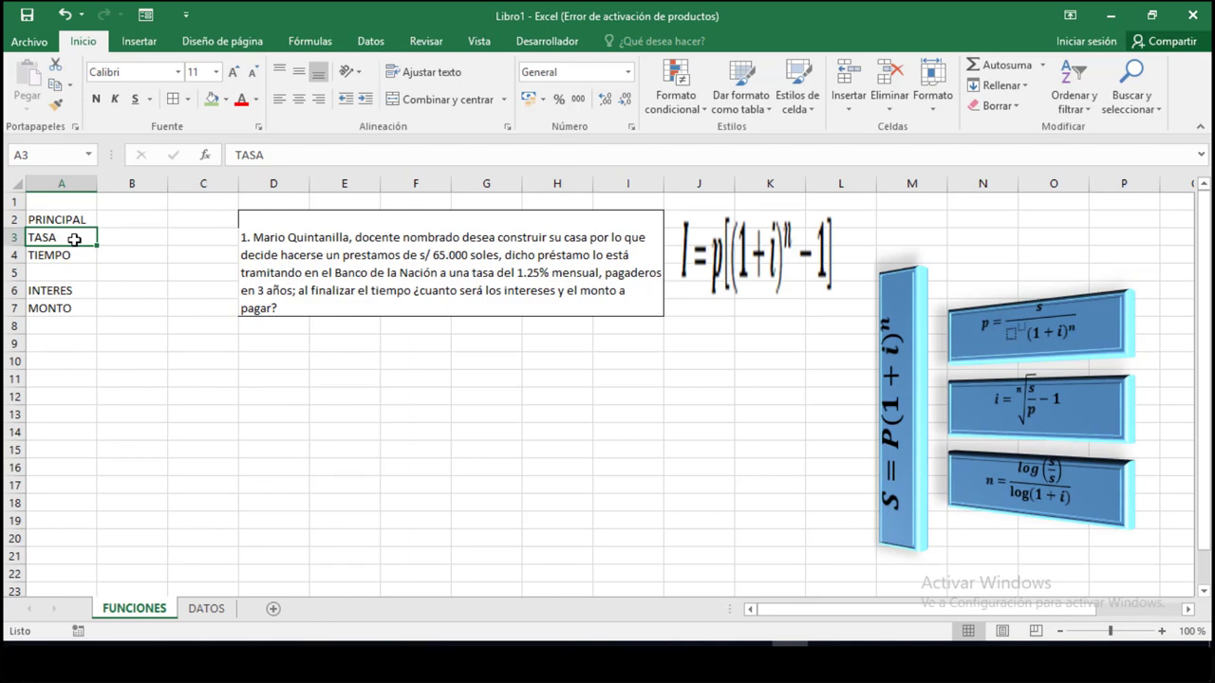
pyautogui.click(372, 43)
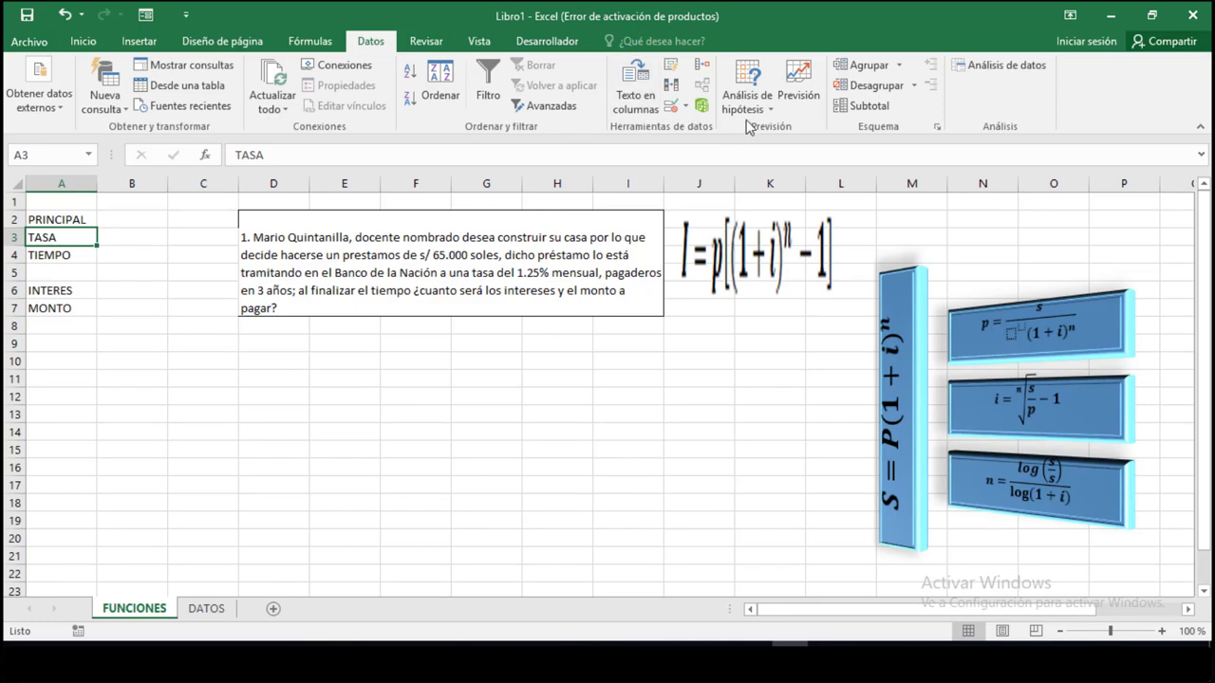
pyautogui.click(681, 108)
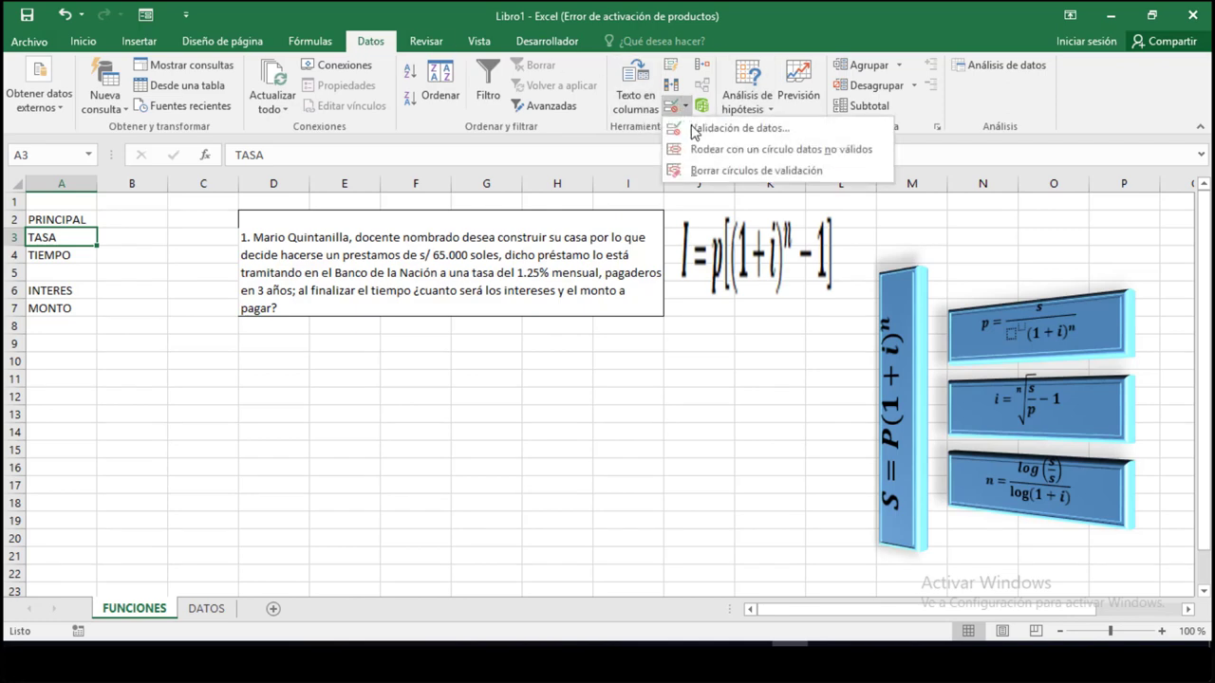
pyautogui.click(691, 125)
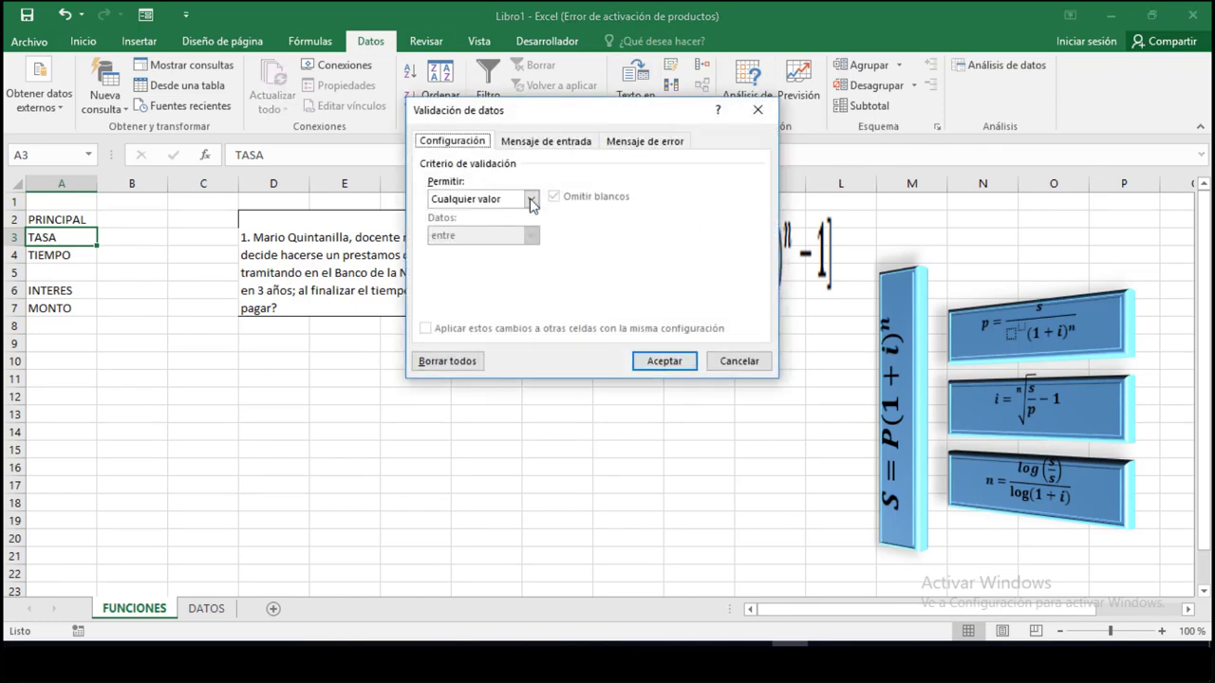
pyautogui.click(529, 200)
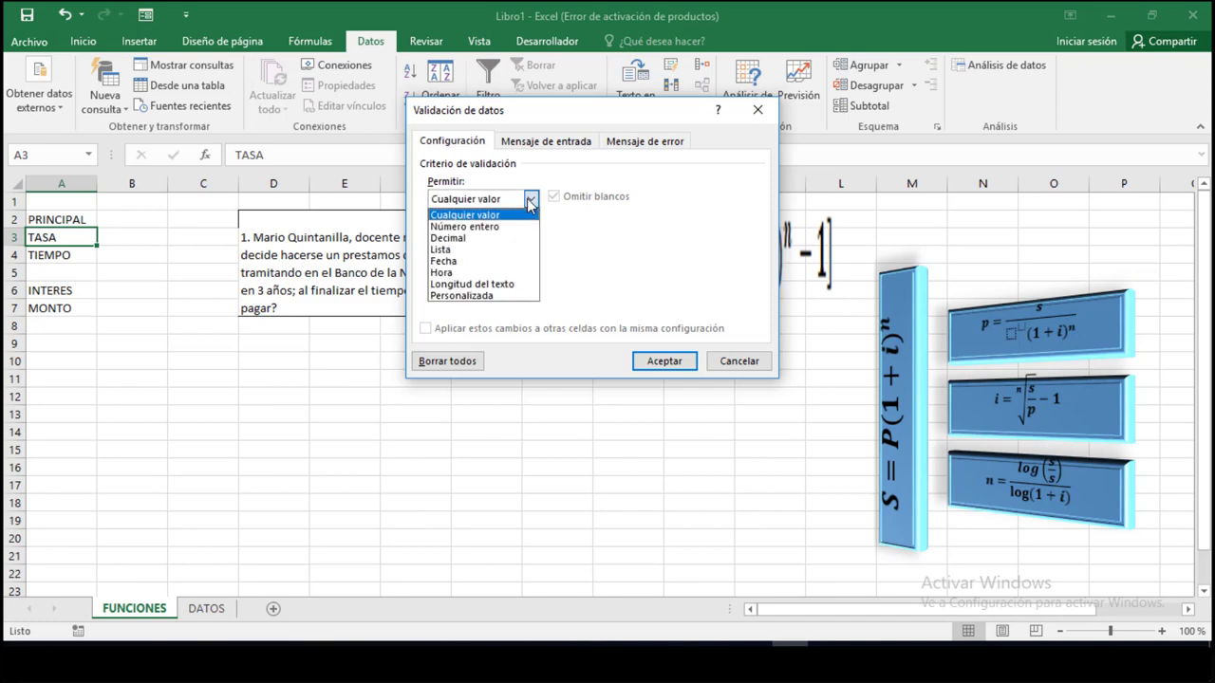
pyautogui.click(456, 251)
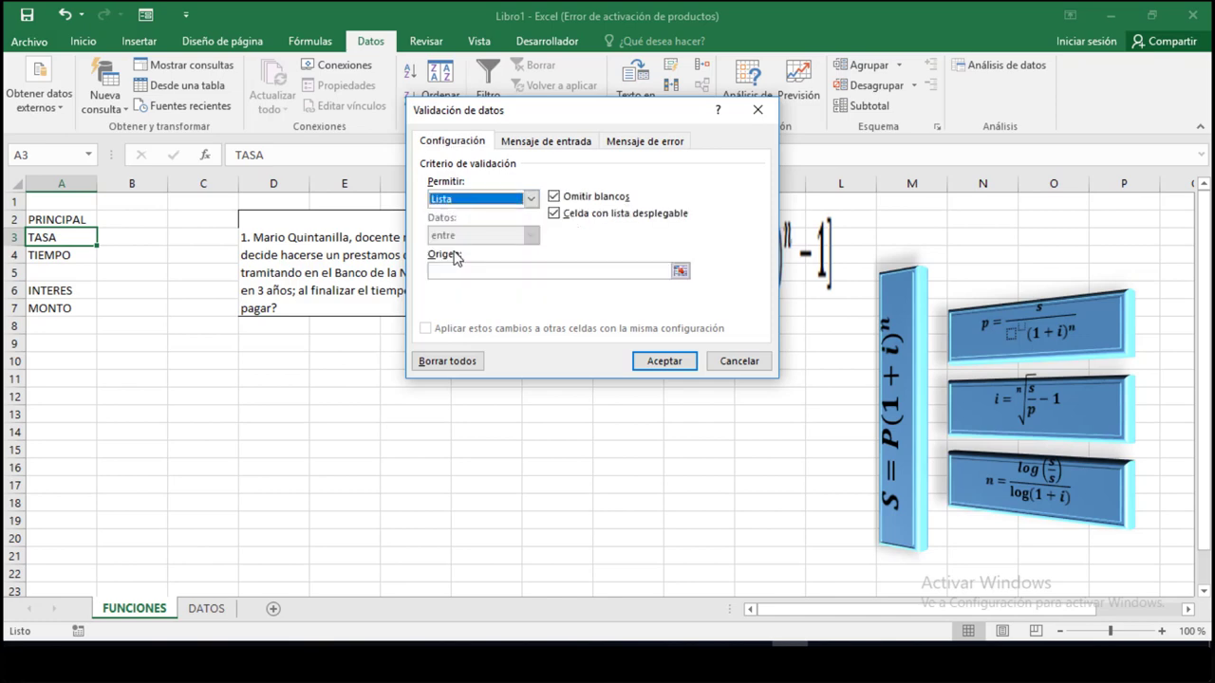
pyautogui.click(680, 272)
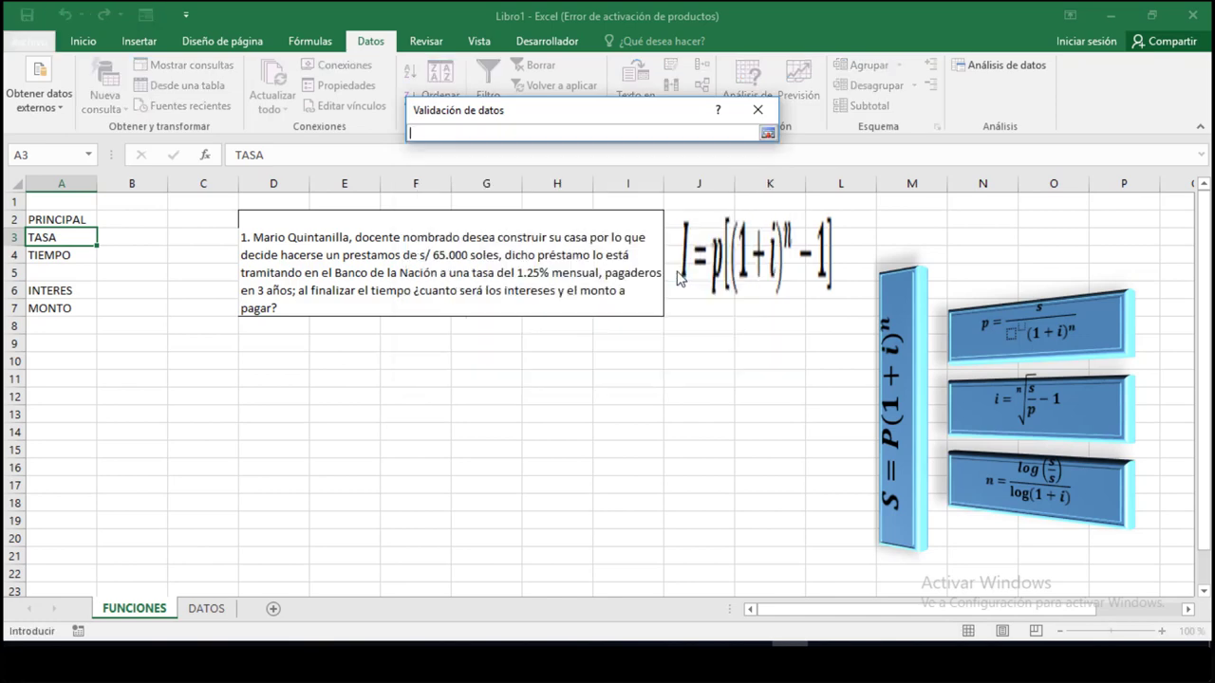
pyautogui.click(207, 608)
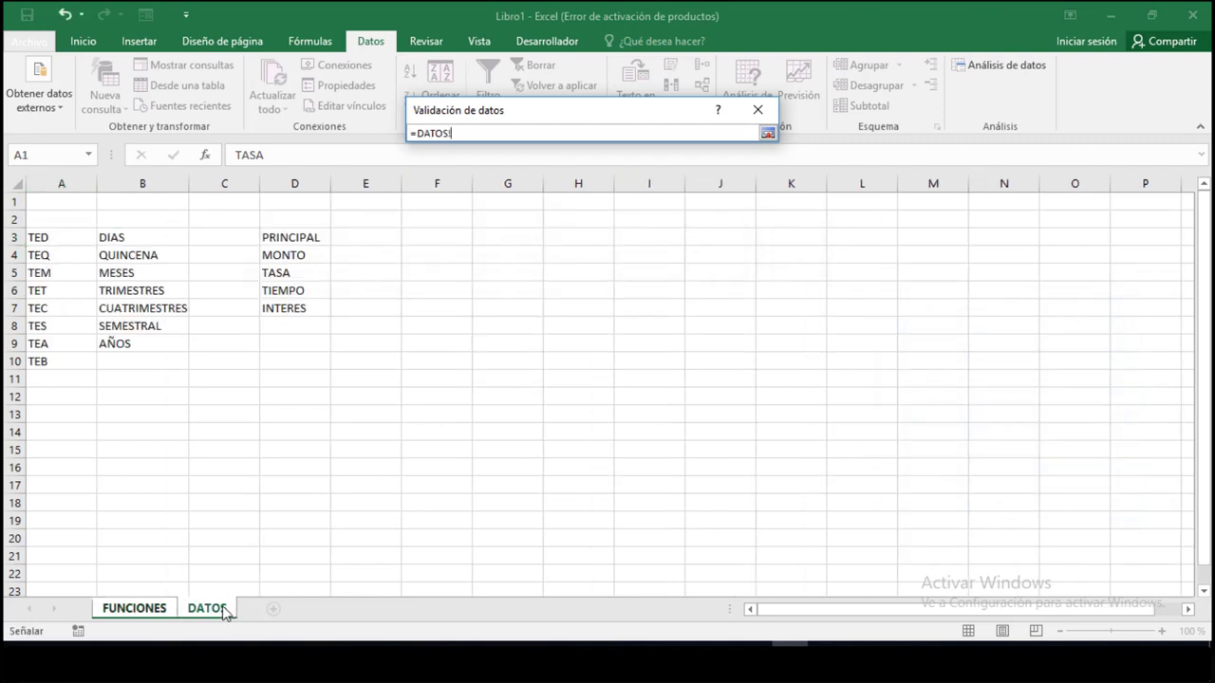
pyautogui.click(54, 238)
pyautogui.moveTo(54, 239); pyautogui.dragTo(67, 356)
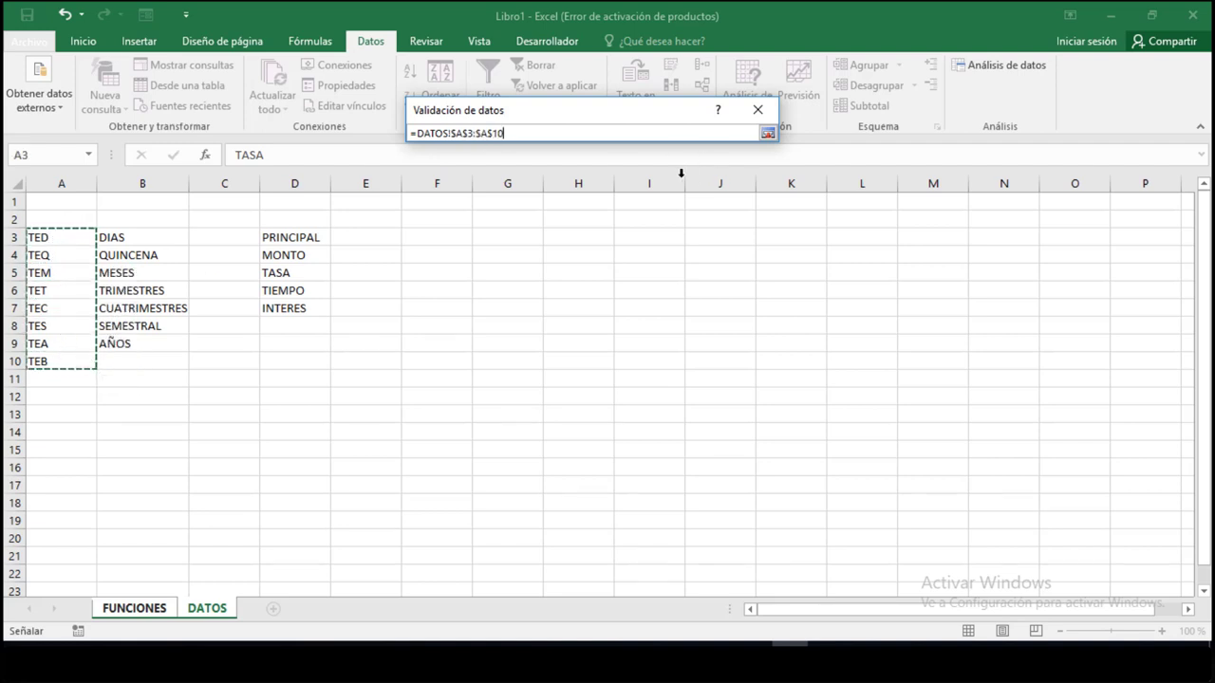
pyautogui.click(768, 134)
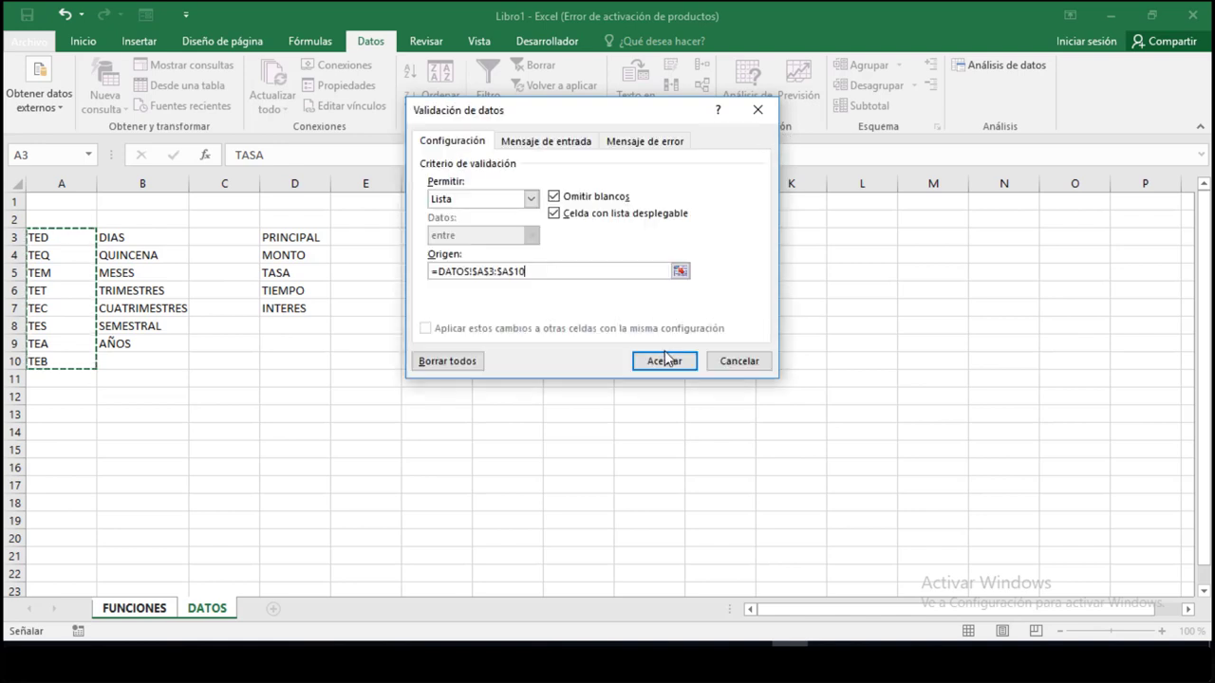
pyautogui.click(659, 360)
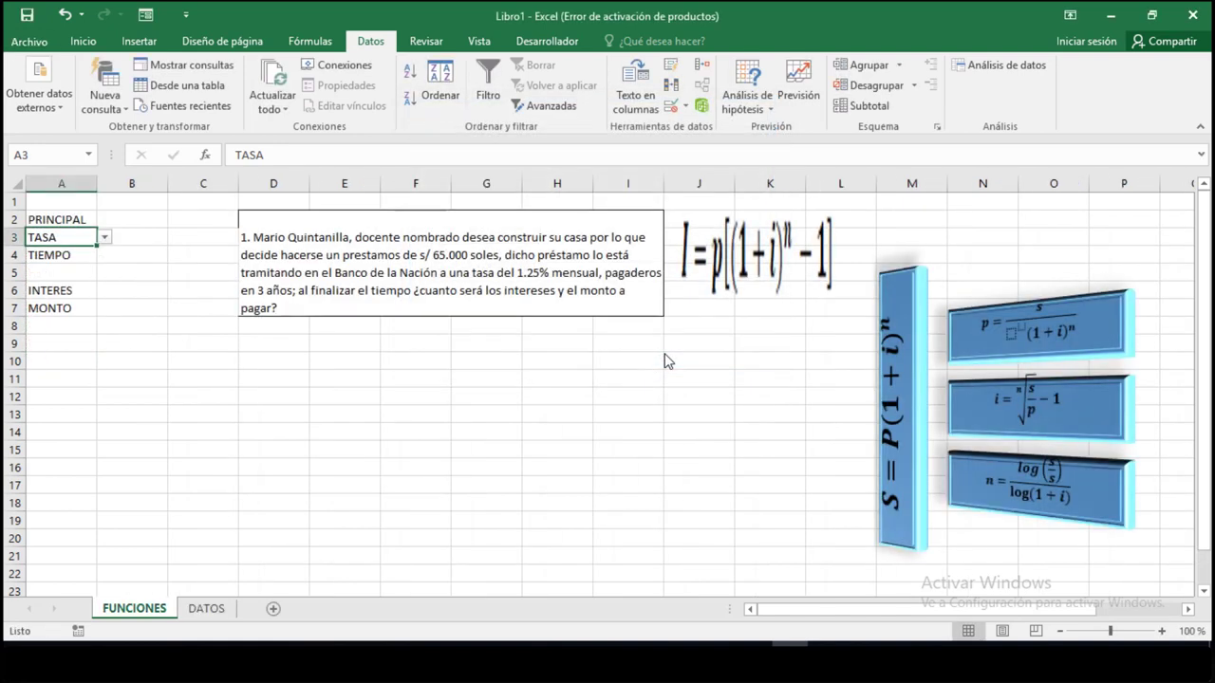
# - Try the list in A3 with TED, and set the cell to TEM
pyautogui.click(105, 239)
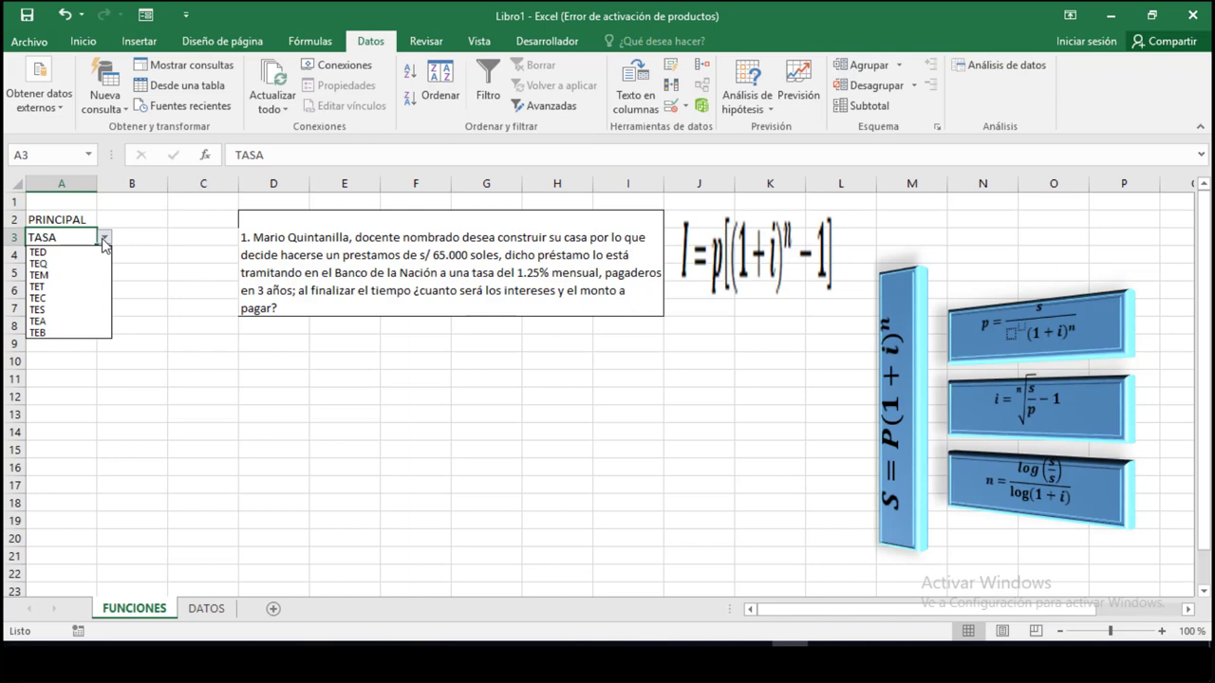
pyautogui.click(70, 255)
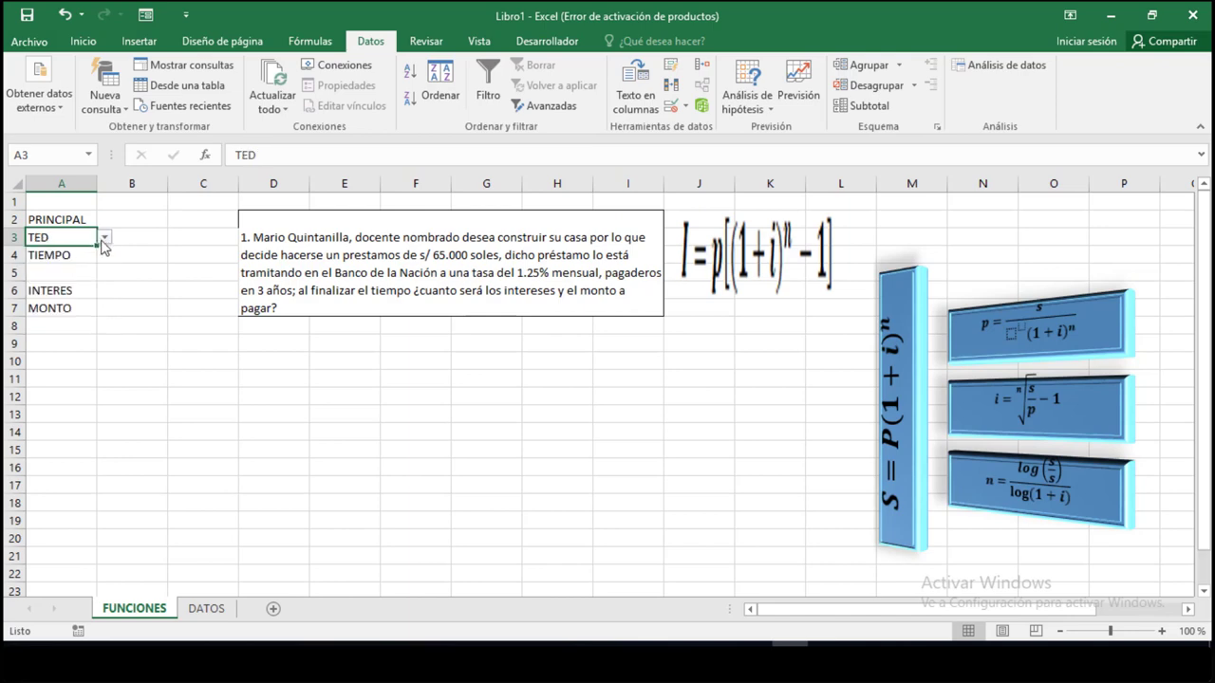
pyautogui.click(105, 238)
pyautogui.click(61, 282)
# - Add list-type data validation to cell C4 in the TIEMPO row, using DATOS!$B$3:$B$9 as the source
pyautogui.click(68, 255)
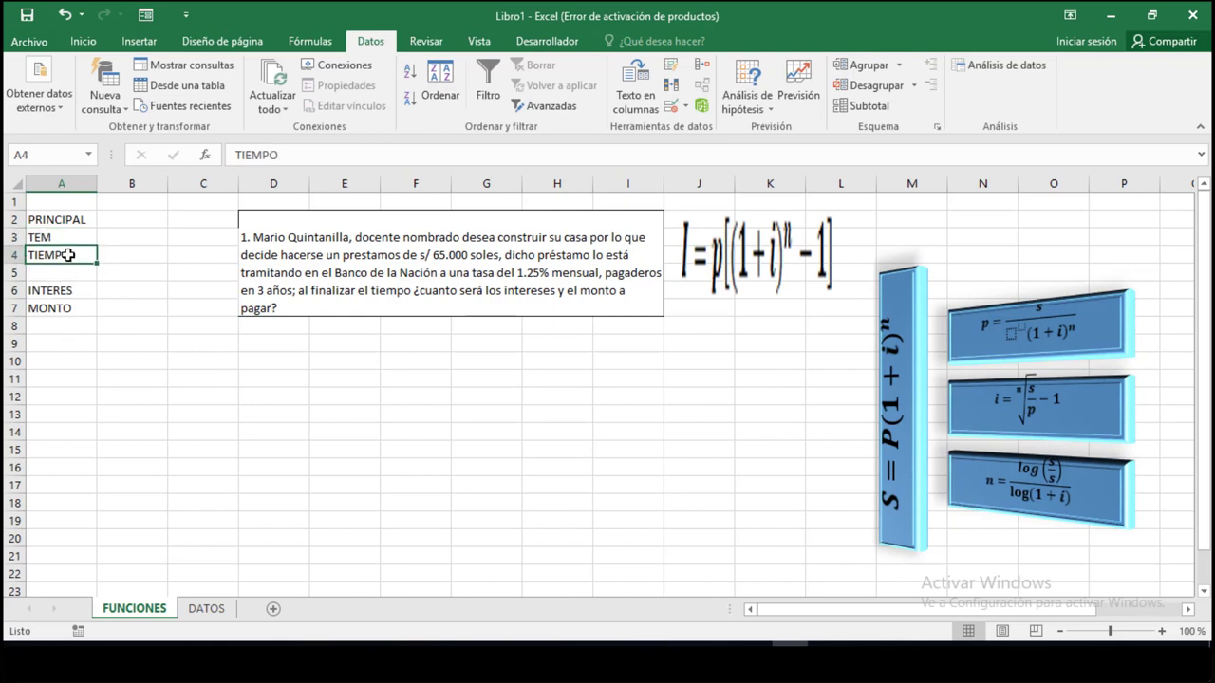
pyautogui.click(218, 253)
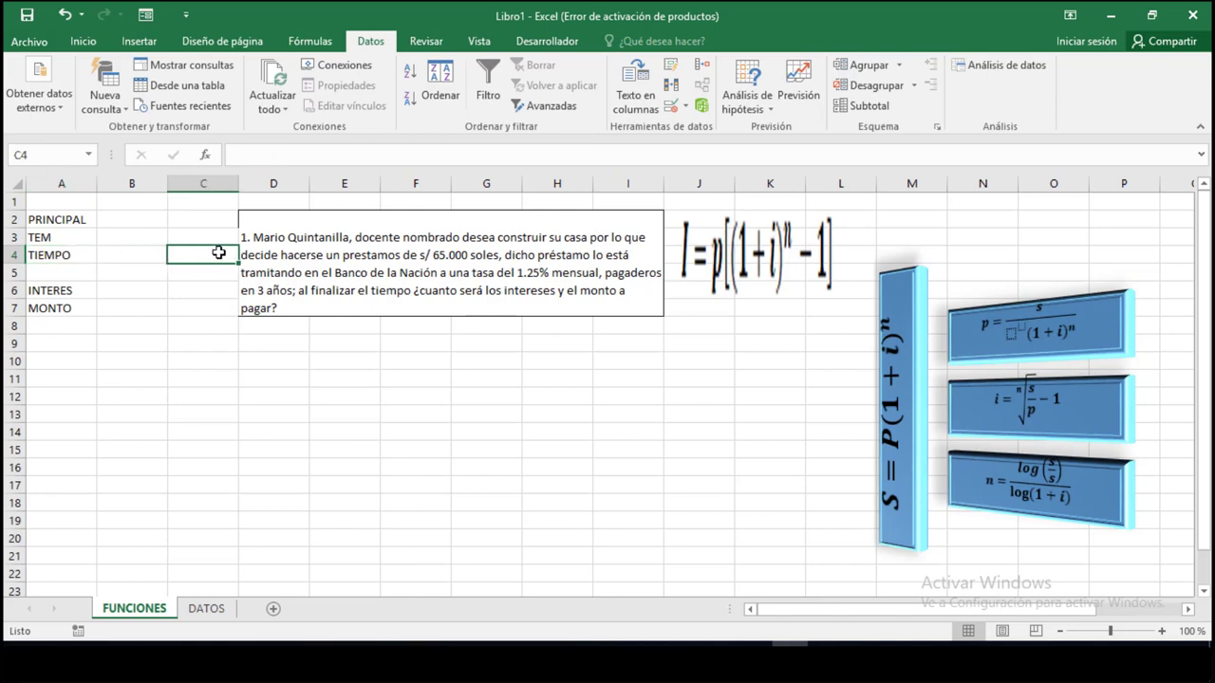
pyautogui.click(686, 109)
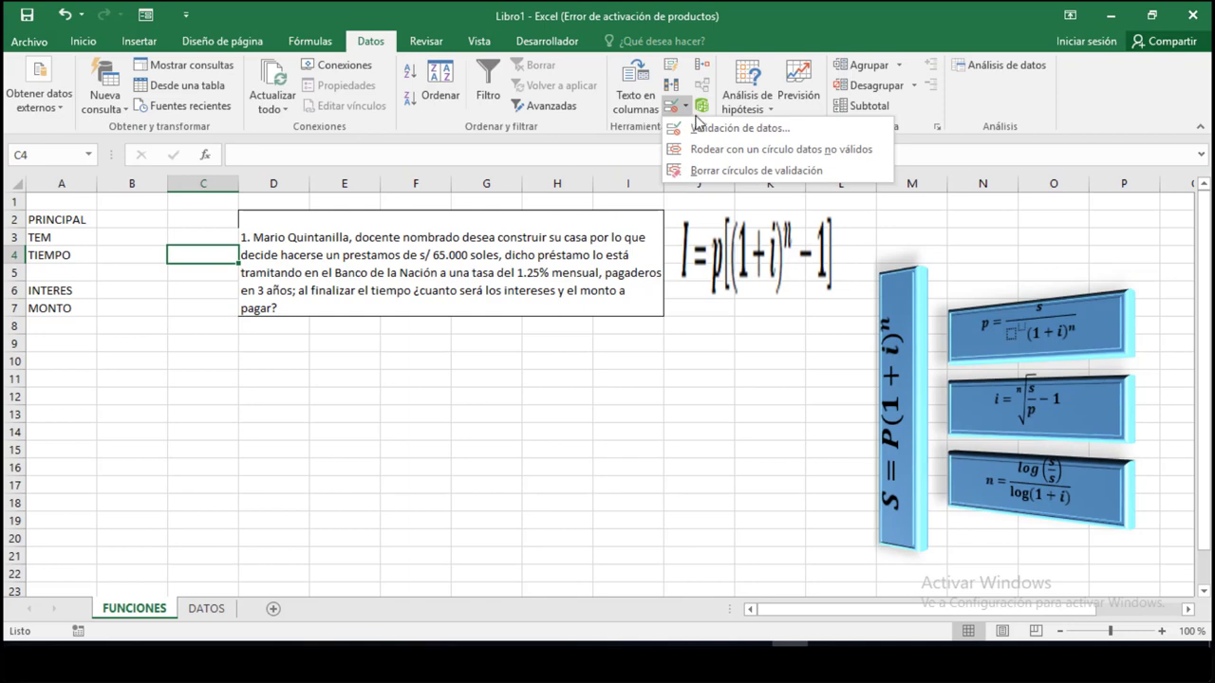
pyautogui.click(681, 129)
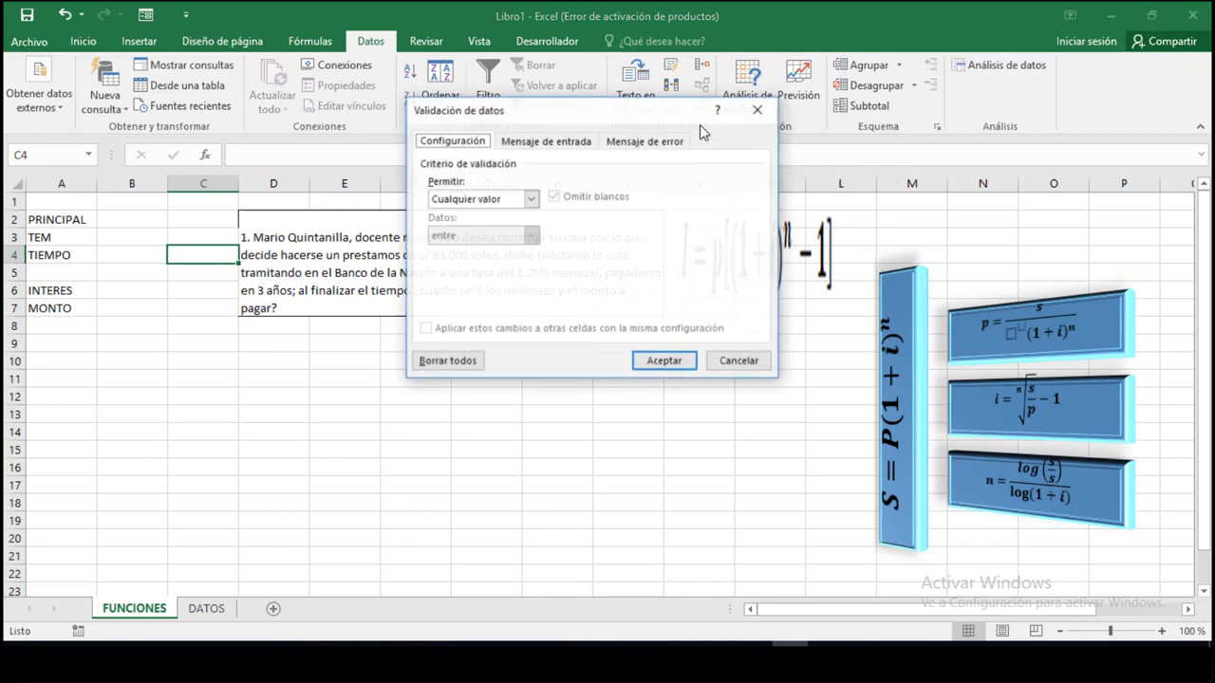
pyautogui.click(531, 198)
pyautogui.click(456, 245)
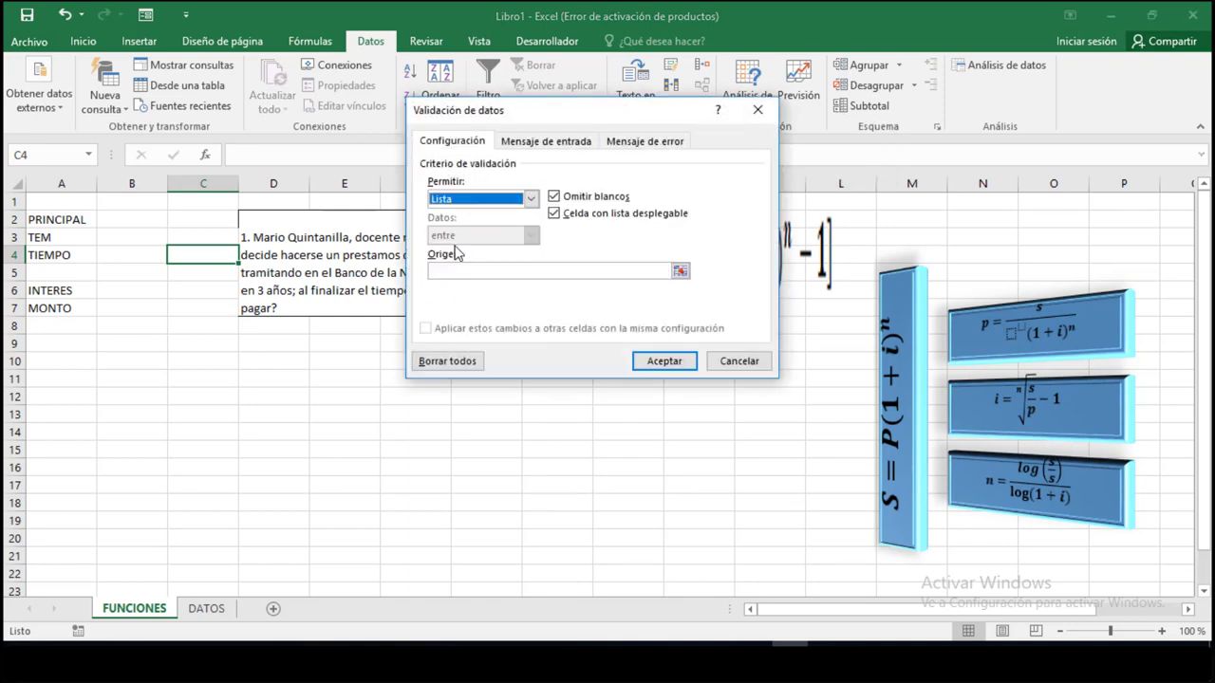
pyautogui.click(680, 272)
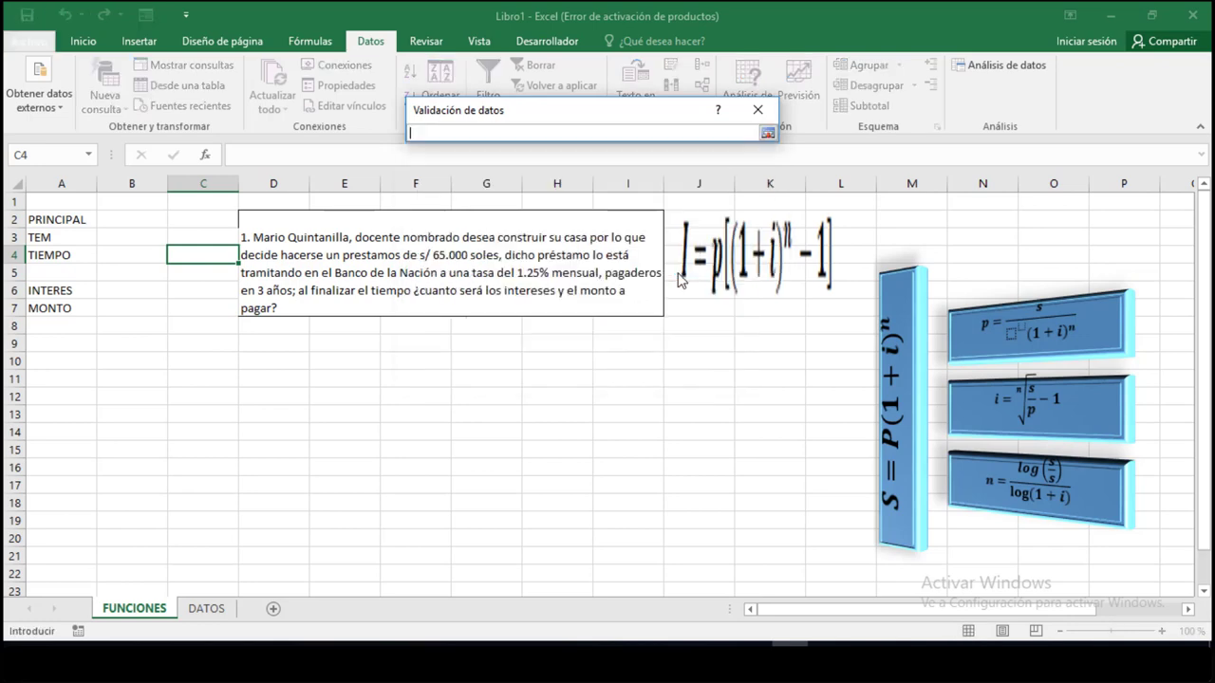
pyautogui.click(211, 615)
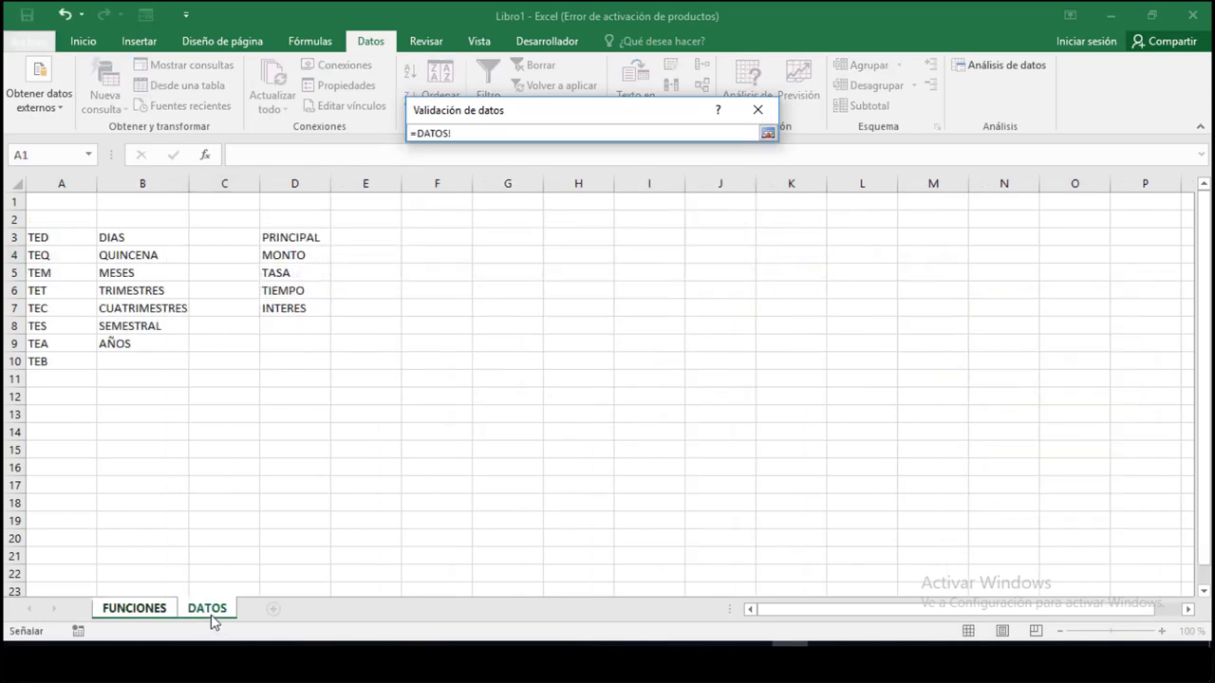
pyautogui.click(154, 239)
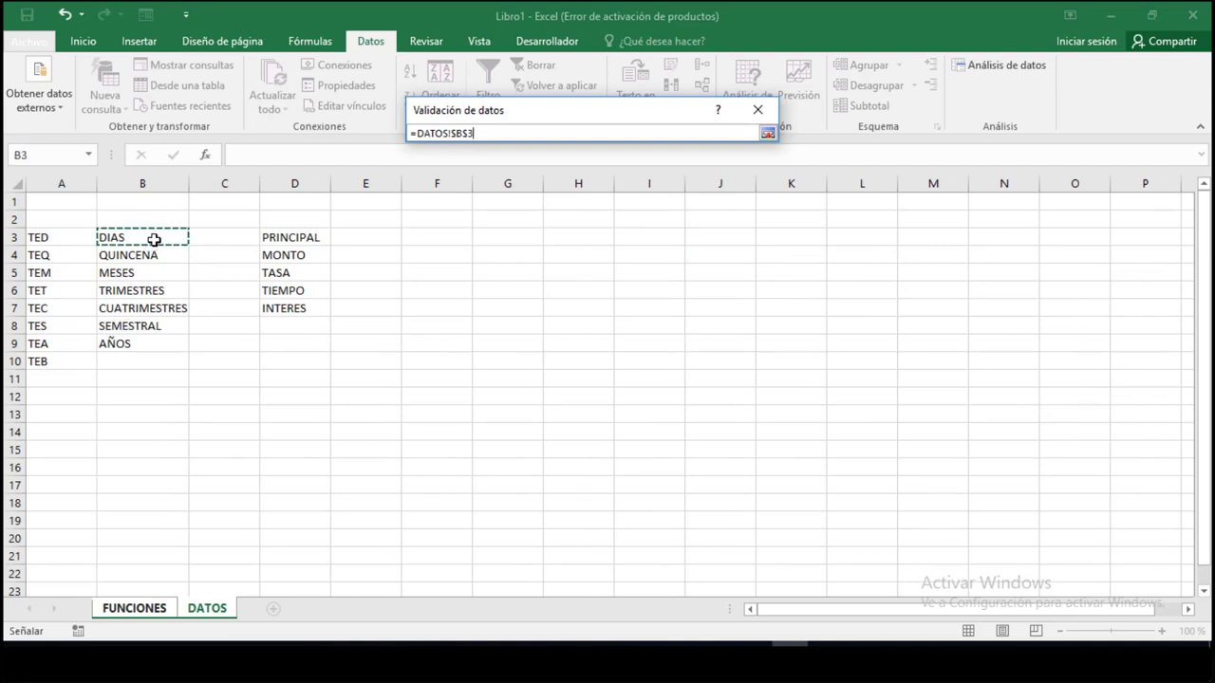
pyautogui.moveTo(154, 239); pyautogui.dragTo(161, 345)
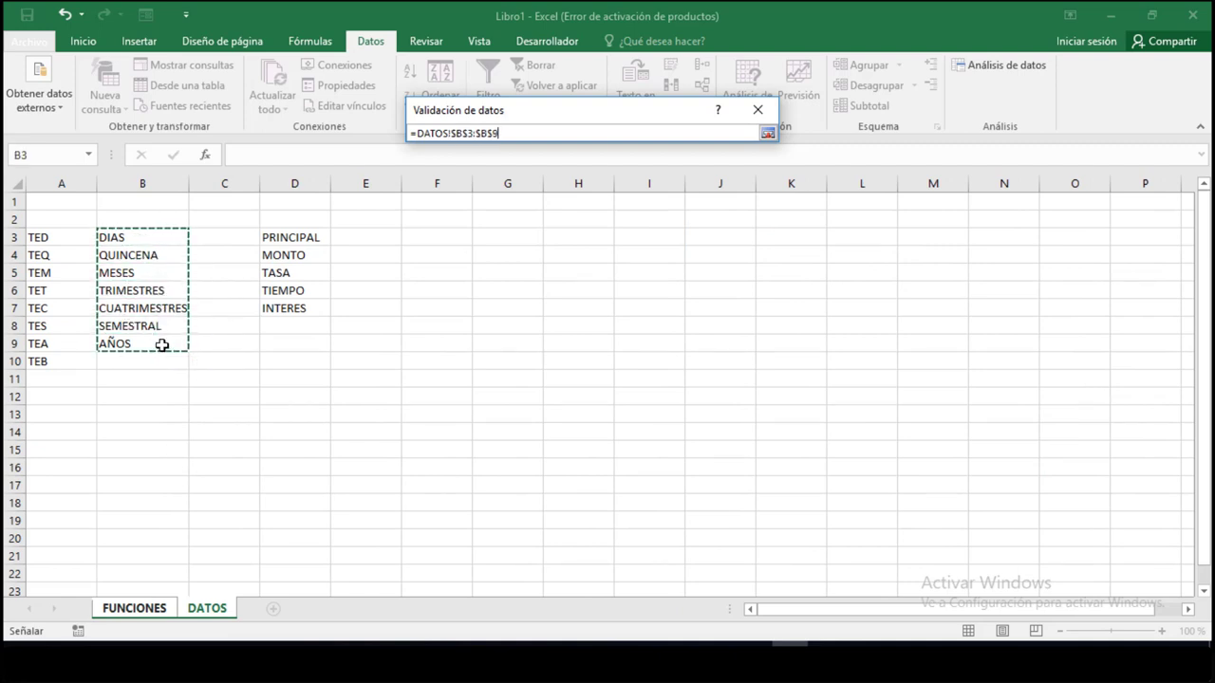
pyautogui.click(768, 136)
pyautogui.click(668, 362)
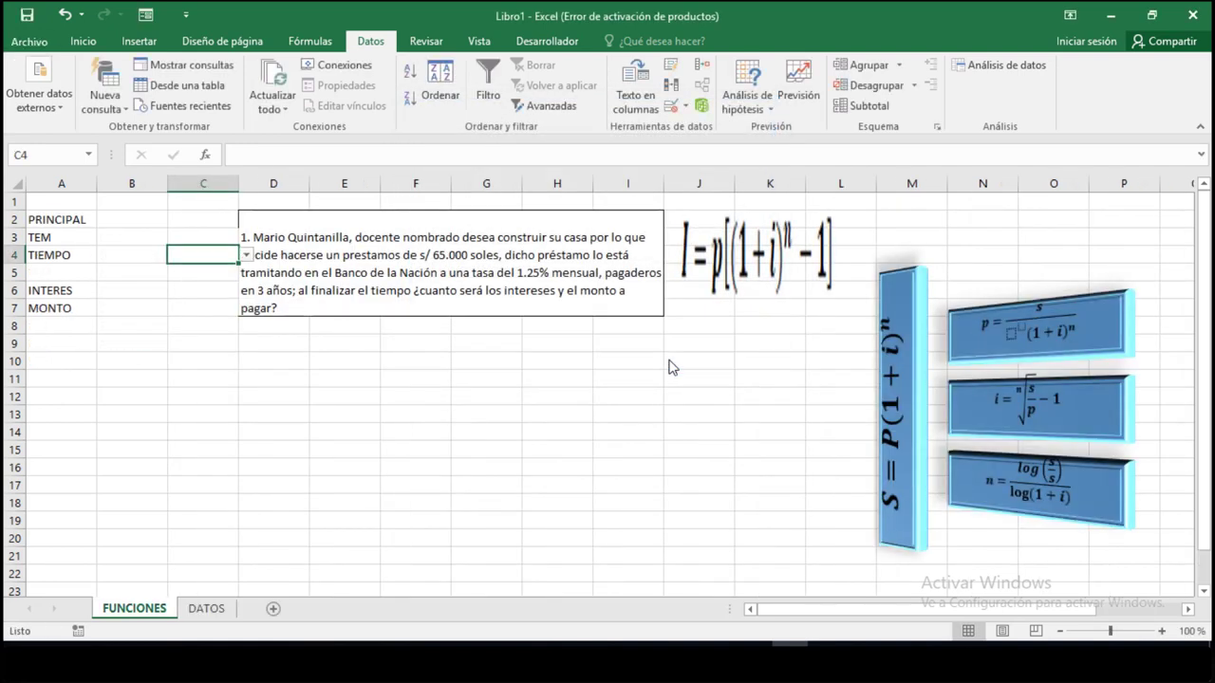
# - Try the list in C4 with QUINCENA, and set the time unit to MESES
pyautogui.click(246, 256)
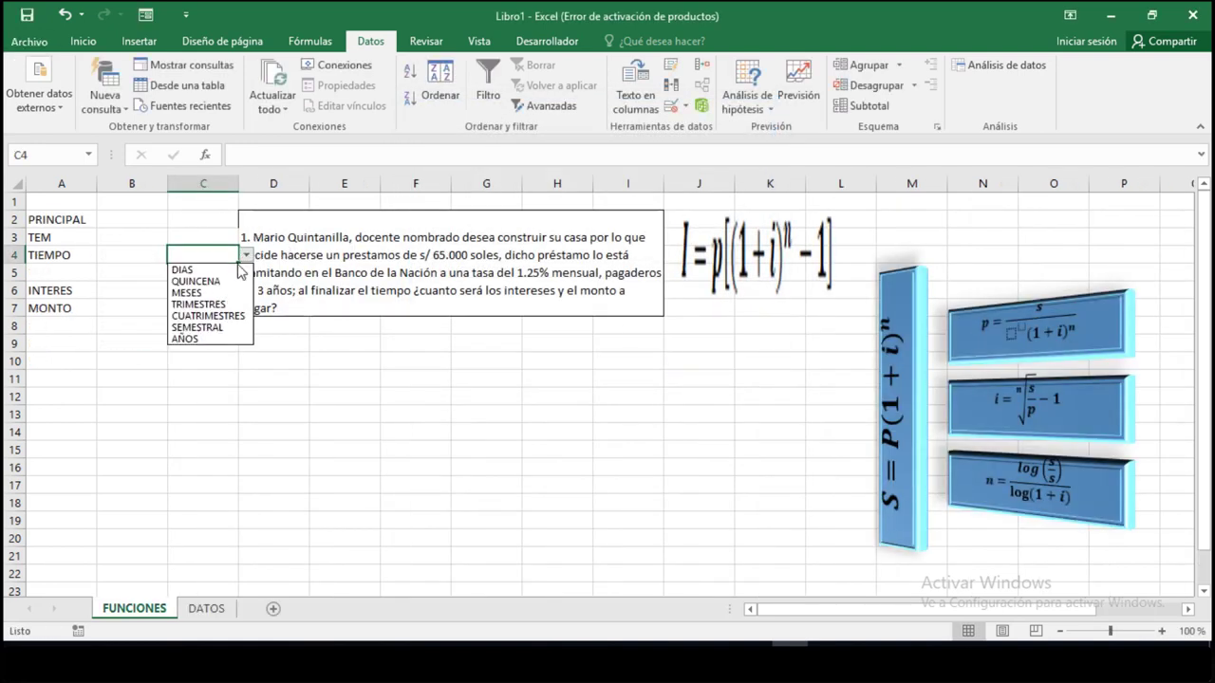
pyautogui.click(227, 281)
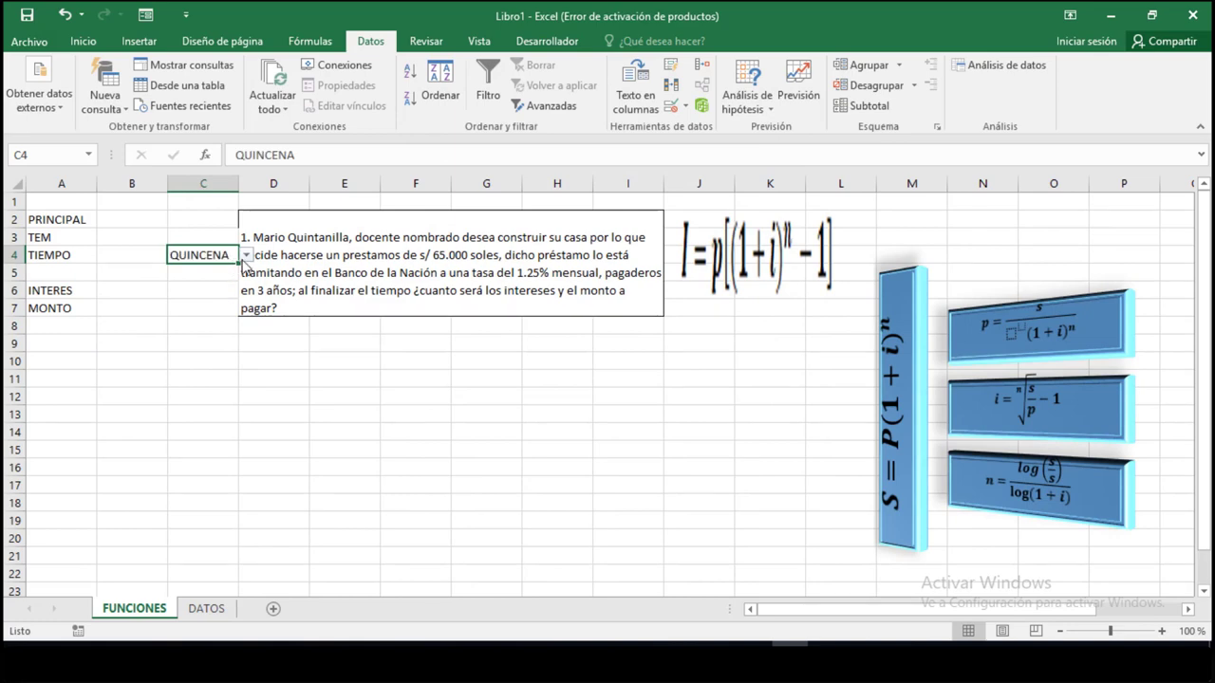
pyautogui.click(245, 256)
pyautogui.click(224, 295)
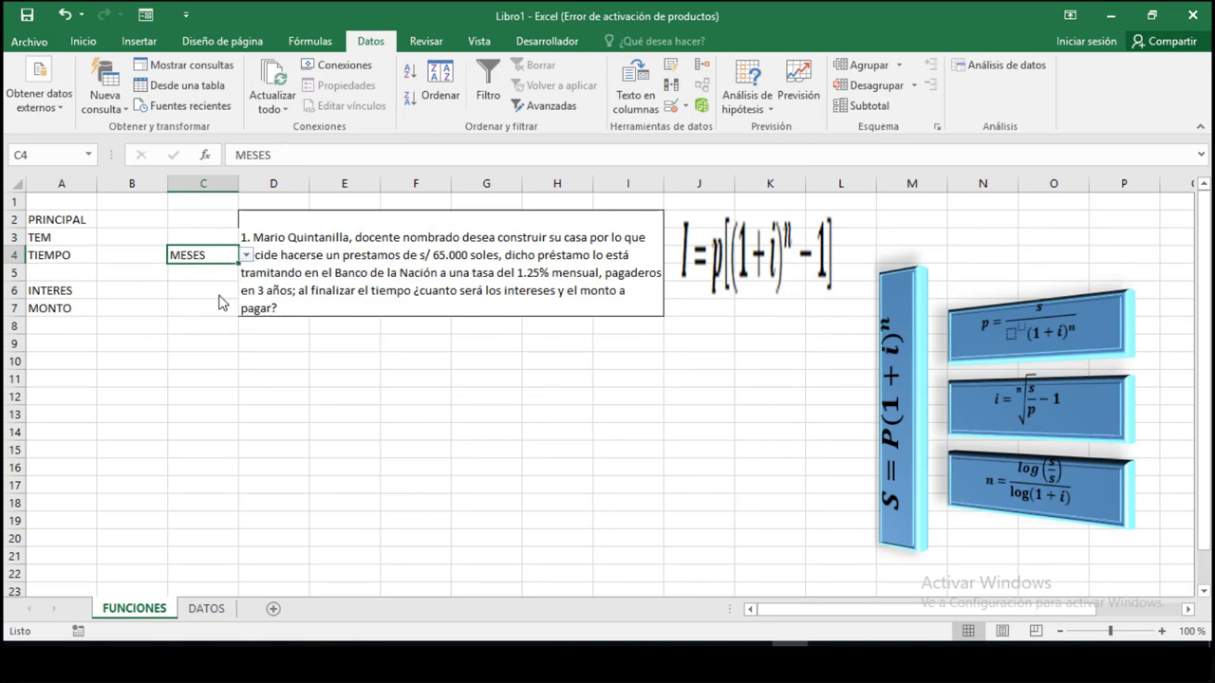
# - Add the label CON_TIEMPO in cell A5, between the TIEMPO and INTERES rows
pyautogui.click(66, 271)
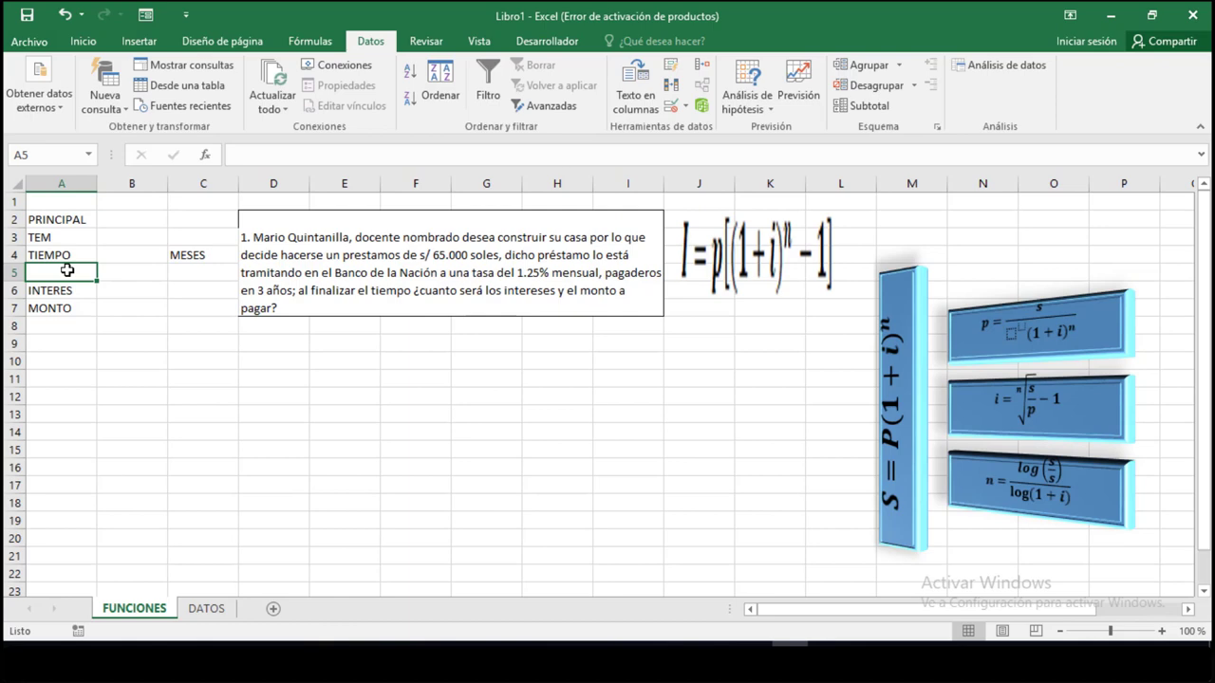
pyautogui.write('CON')
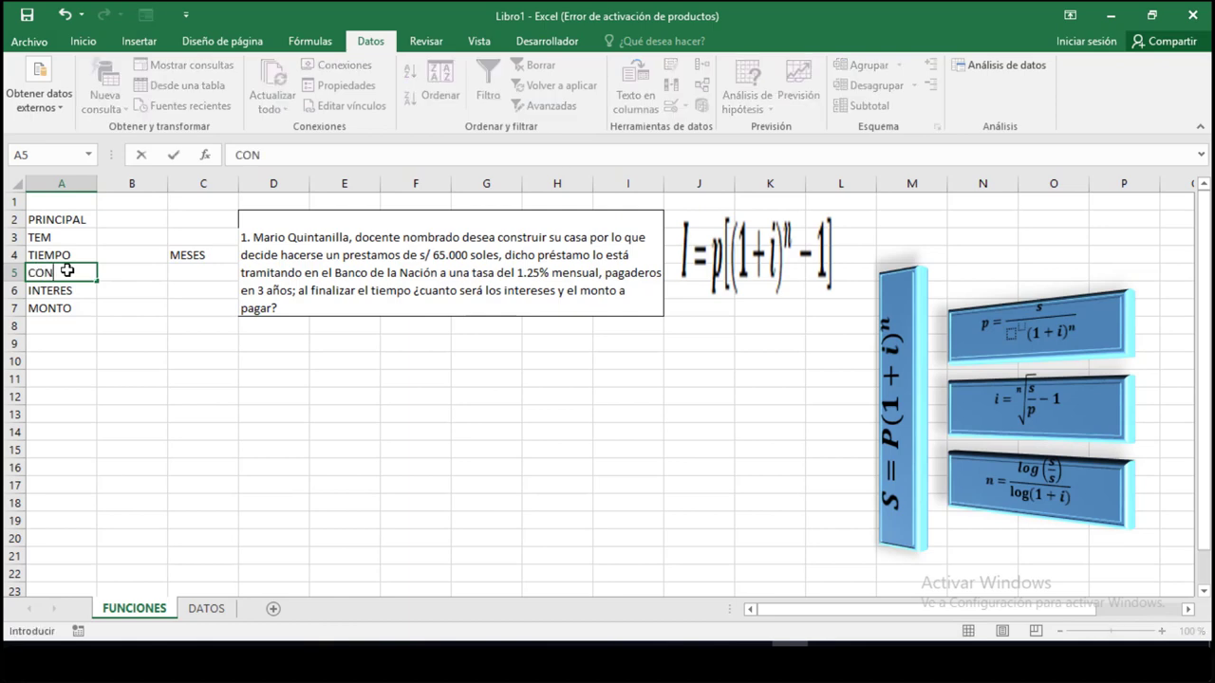
pyautogui.write('_TIEMPO')
pyautogui.press('Tab')
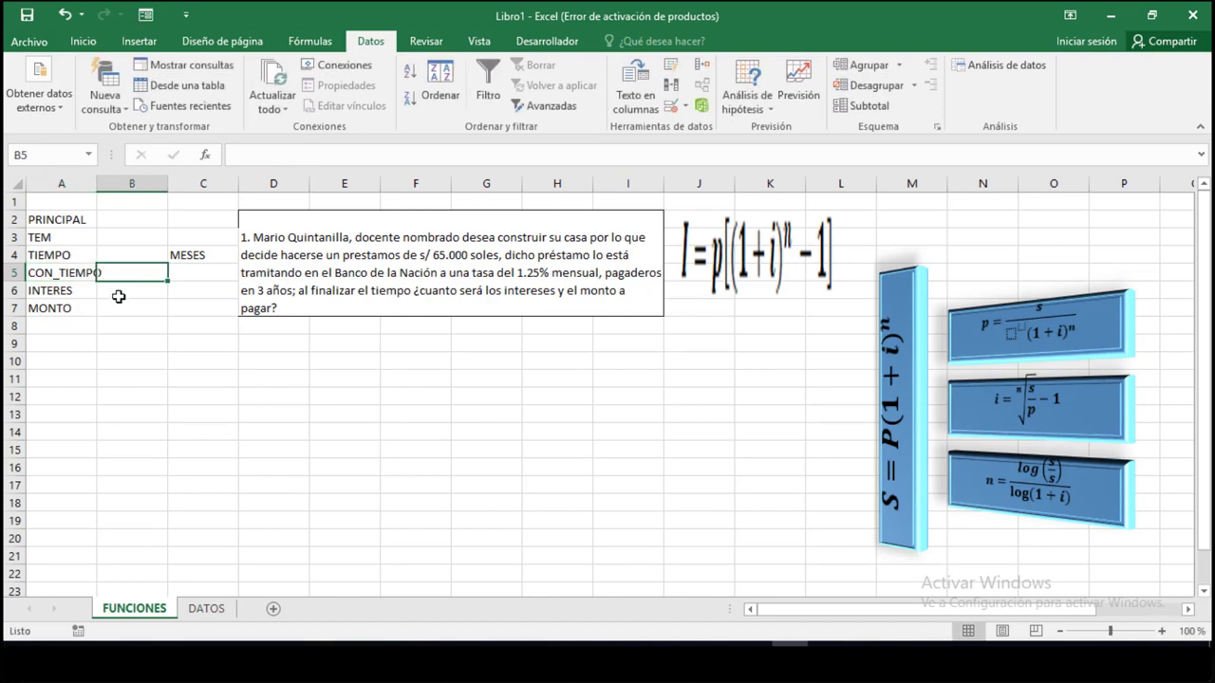
# - Copy the time-unit list cell C4 to C5 in the CON_TIEMPO row, and set C5 to TRIMESTRES
pyautogui.click(208, 251)
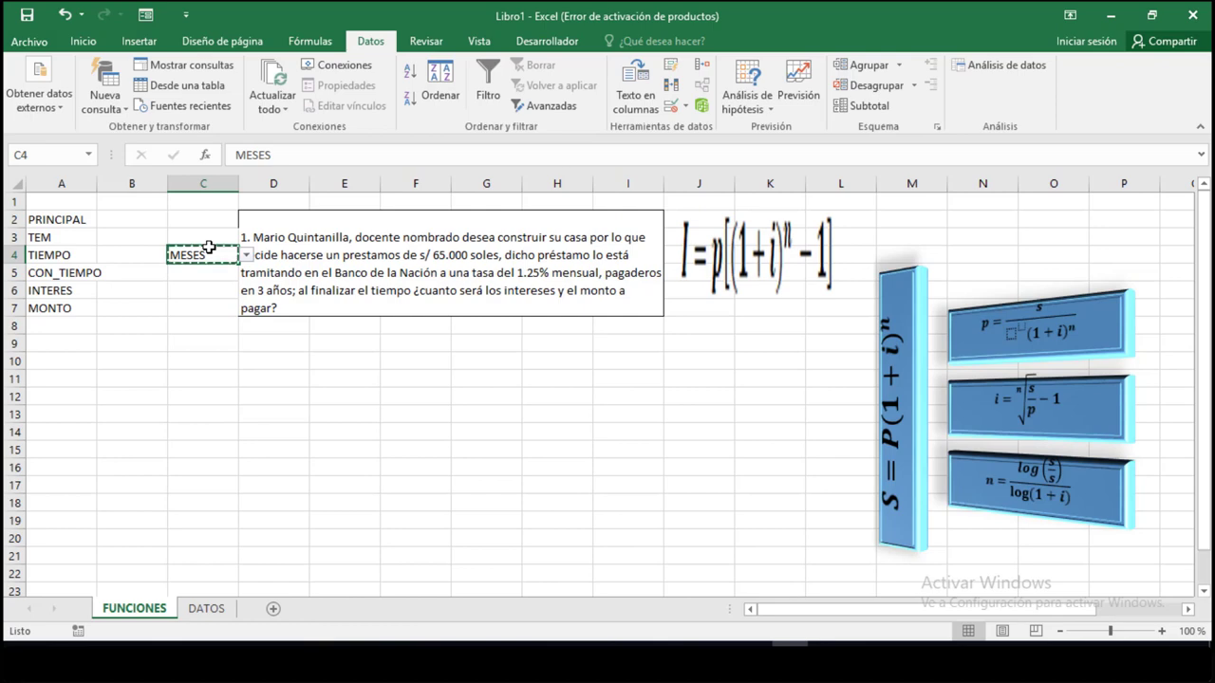
pyautogui.hotkey('ctrl', 'c')
pyautogui.click(211, 274)
pyautogui.hotkey('ctrl', 'v')
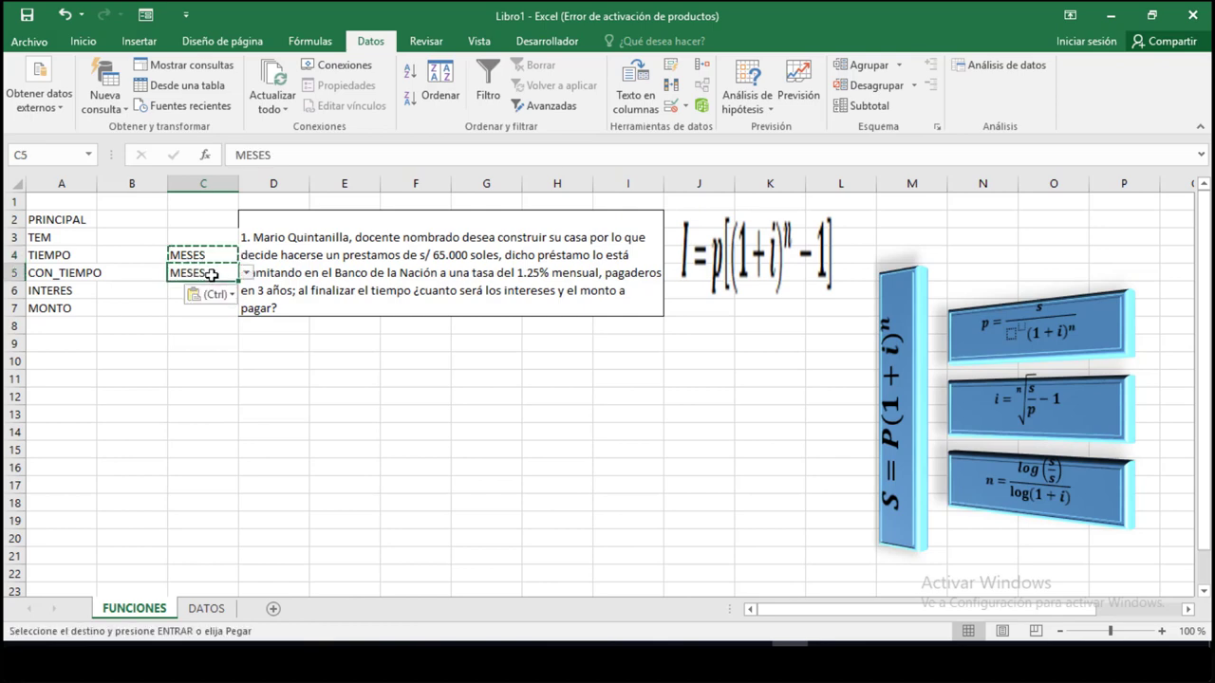
pyautogui.press('Escape')
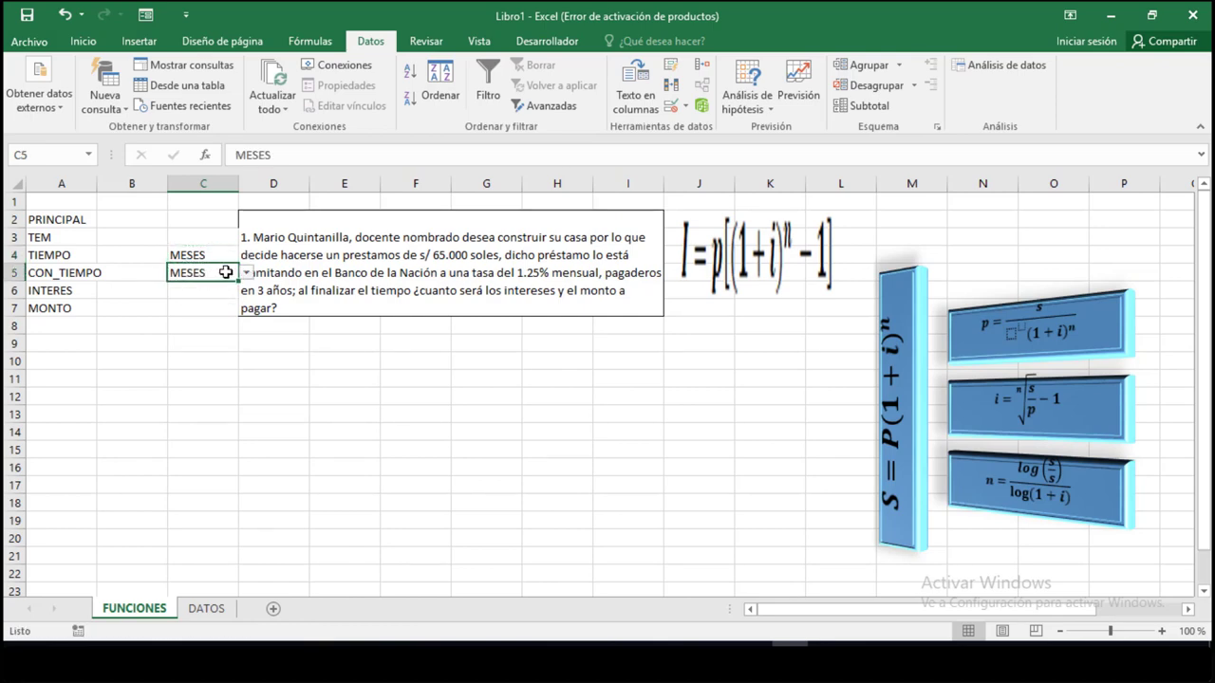
pyautogui.click(246, 274)
pyautogui.click(201, 322)
pyautogui.click(217, 324)
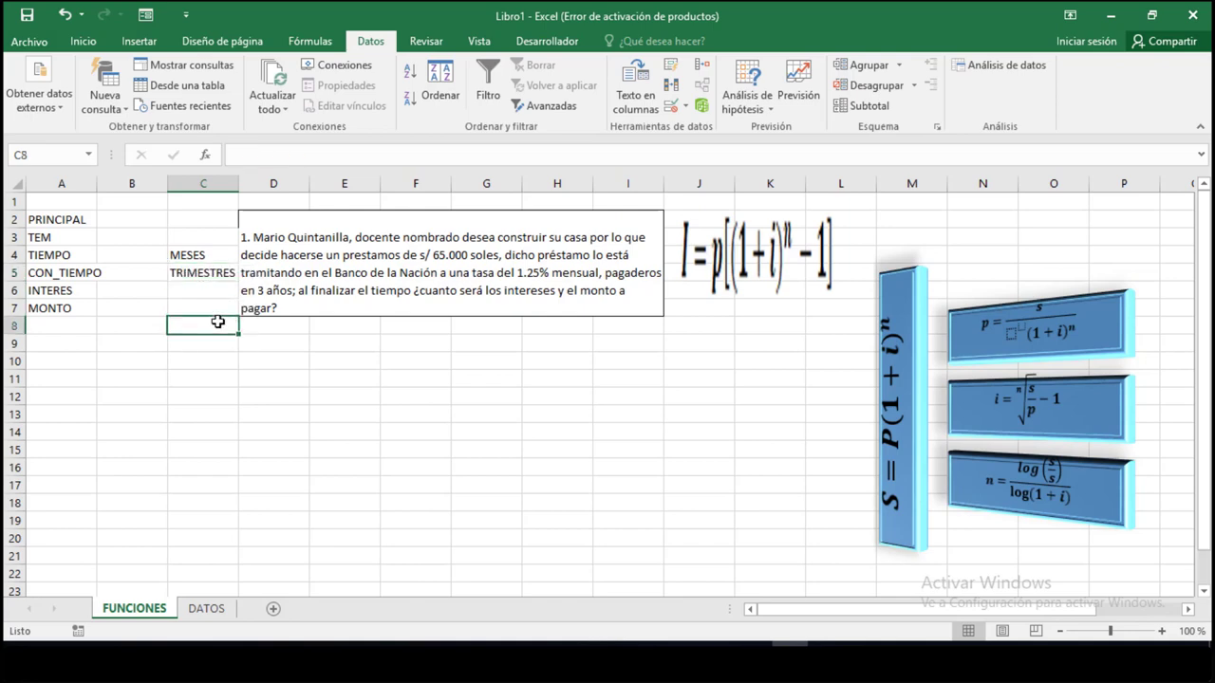
# - Add list-type data validation to cell A9, using DATOS!$D$3:$D$8 as the source
pyautogui.click(68, 348)
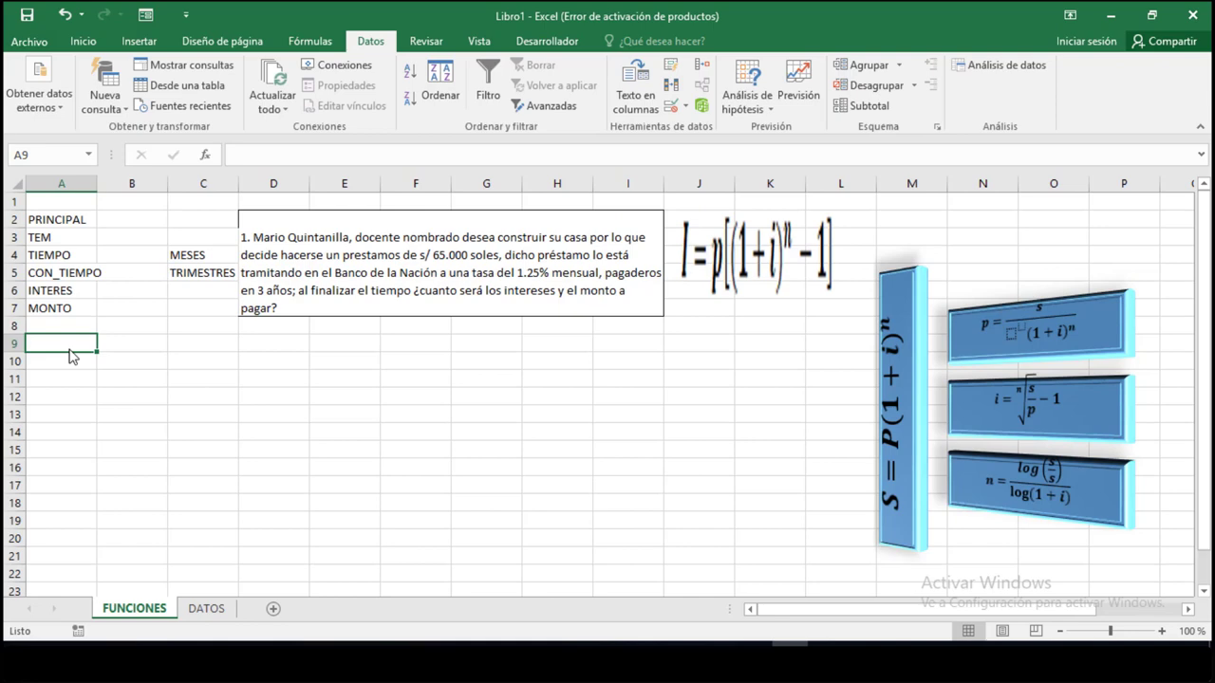
pyautogui.click(687, 108)
pyautogui.click(694, 132)
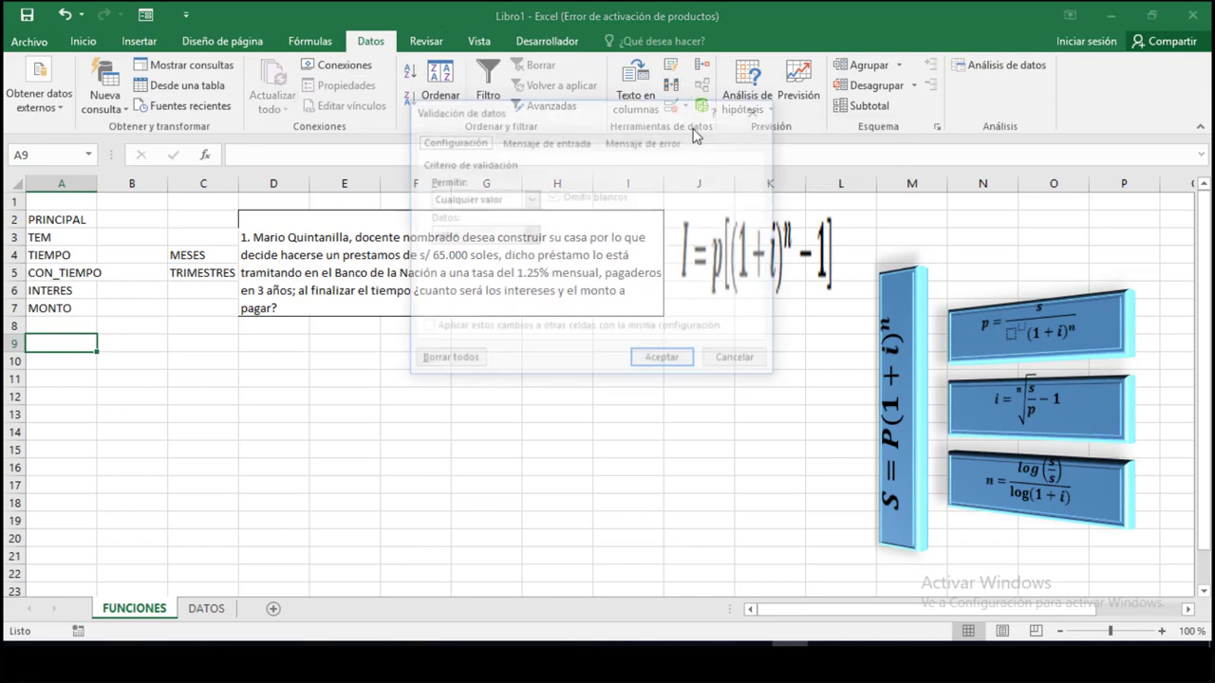
pyautogui.click(531, 198)
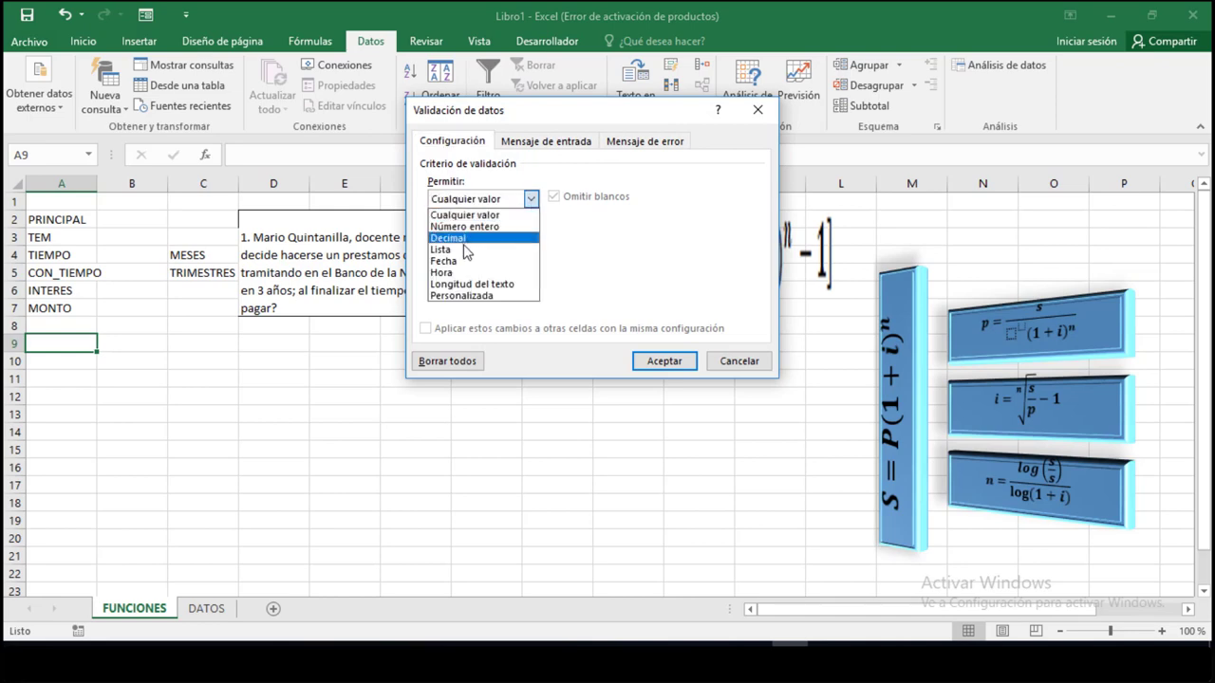
pyautogui.click(441, 249)
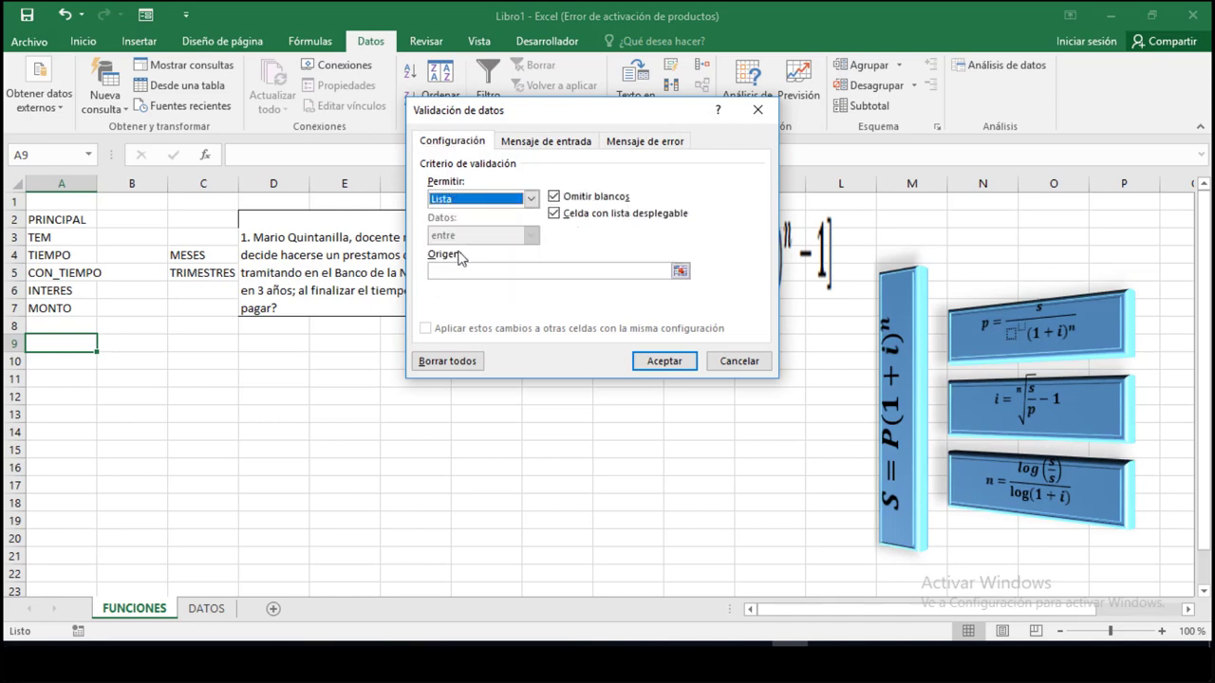
pyautogui.click(680, 271)
pyautogui.click(192, 616)
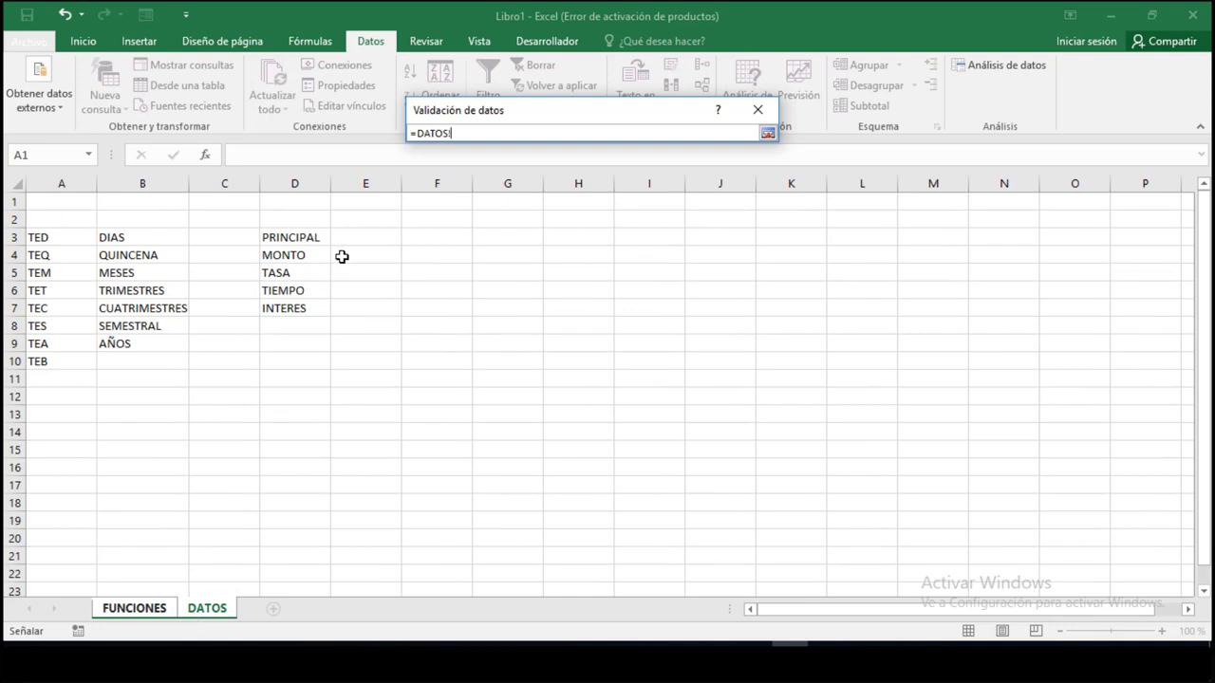
pyautogui.click(317, 239)
pyautogui.moveTo(316, 250); pyautogui.dragTo(317, 327)
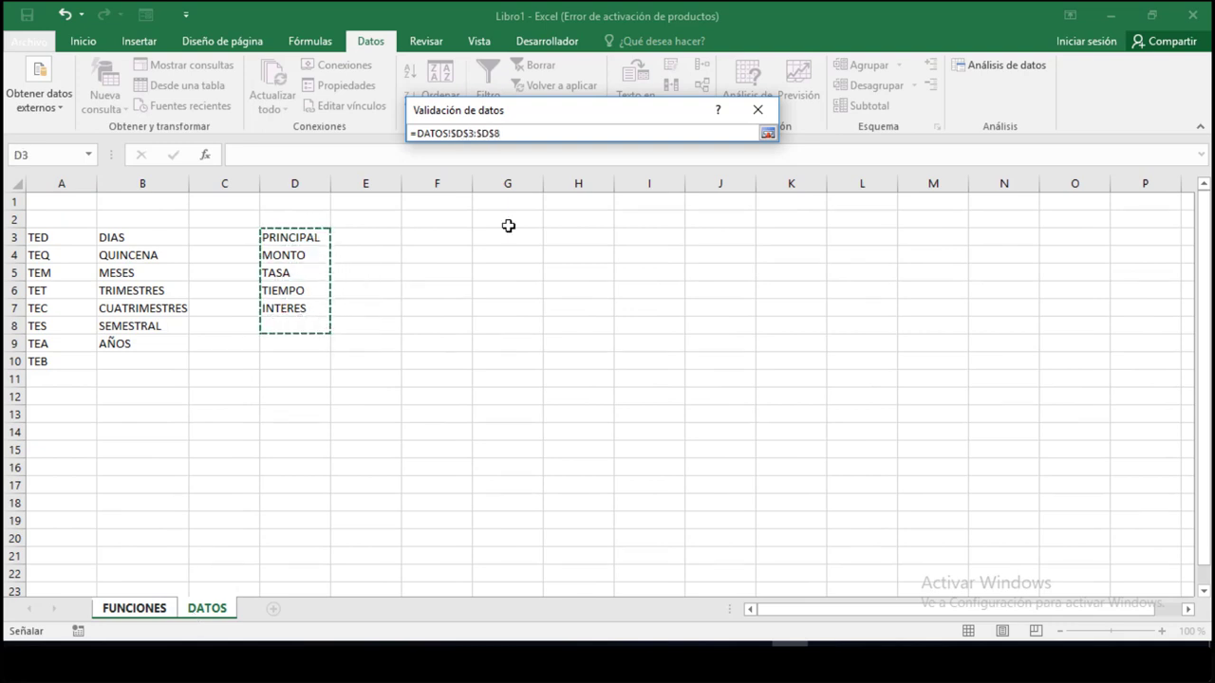
pyautogui.click(767, 134)
pyautogui.click(664, 361)
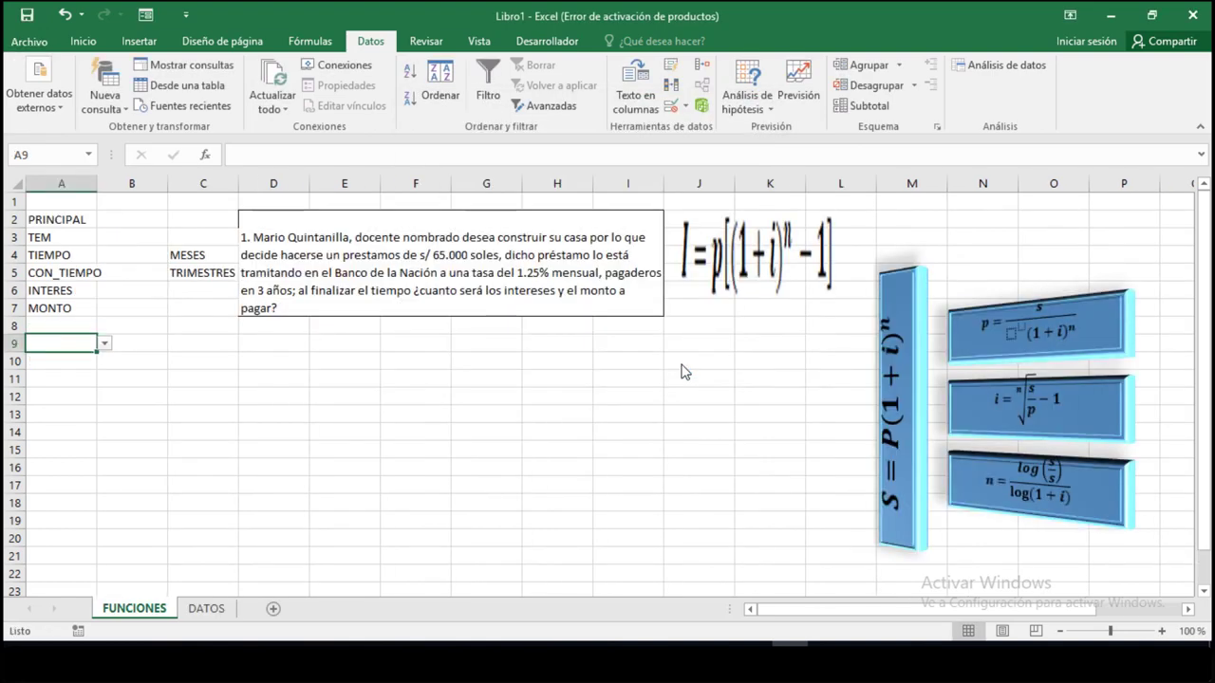
# - Try the list in A9 with PRINCIPAL, and set the cell to MONTO
pyautogui.click(105, 344)
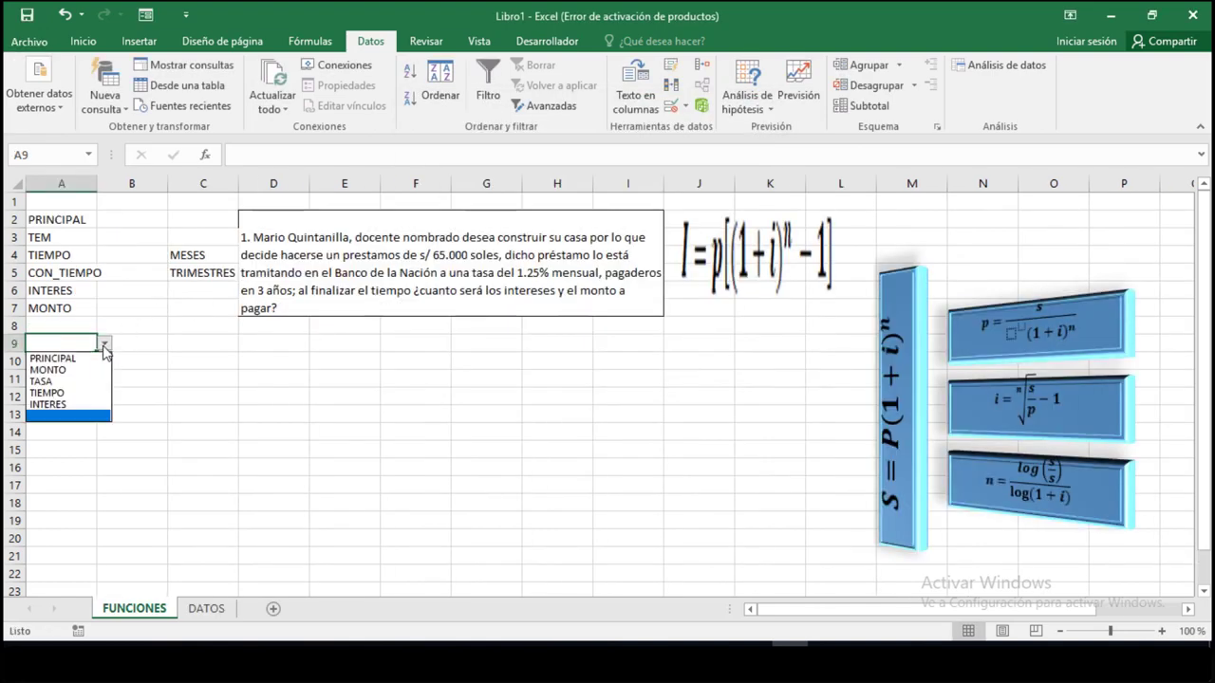
pyautogui.click(75, 359)
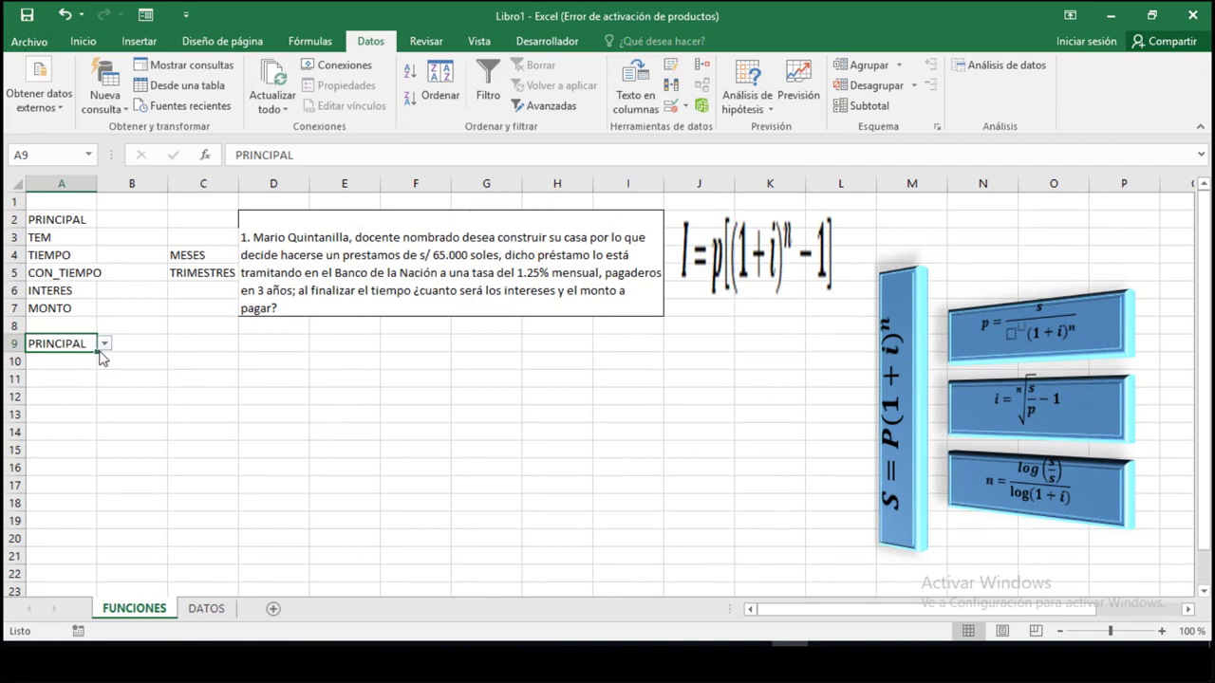
pyautogui.click(105, 346)
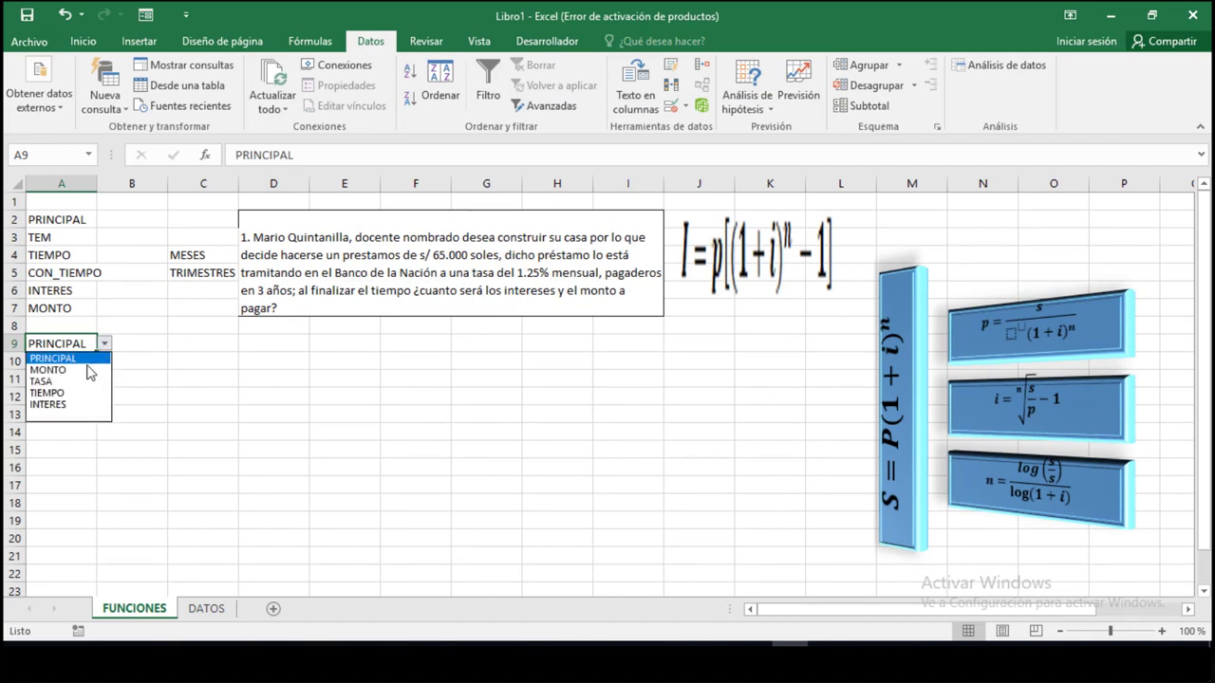
pyautogui.click(89, 370)
pyautogui.click(181, 383)
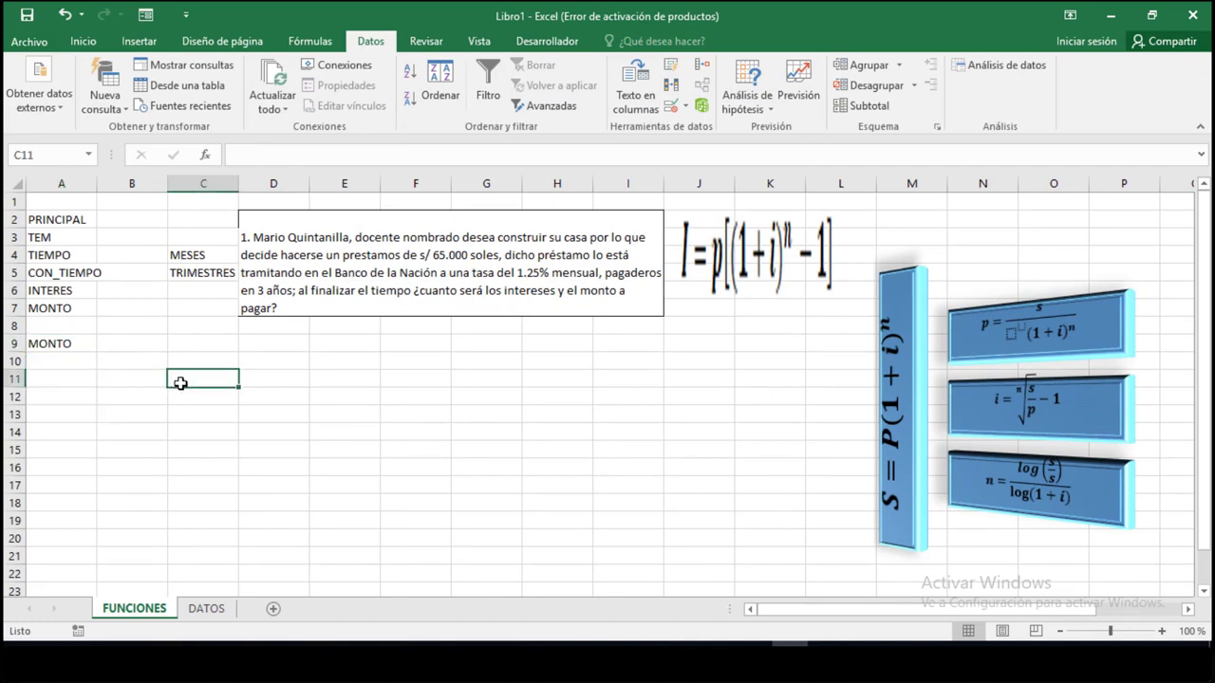
# - Apply all borders to A2:C7, and widen column A slightly to fit the CON_TIEMPO label
pyautogui.moveTo(76, 220); pyautogui.dragTo(180, 312)
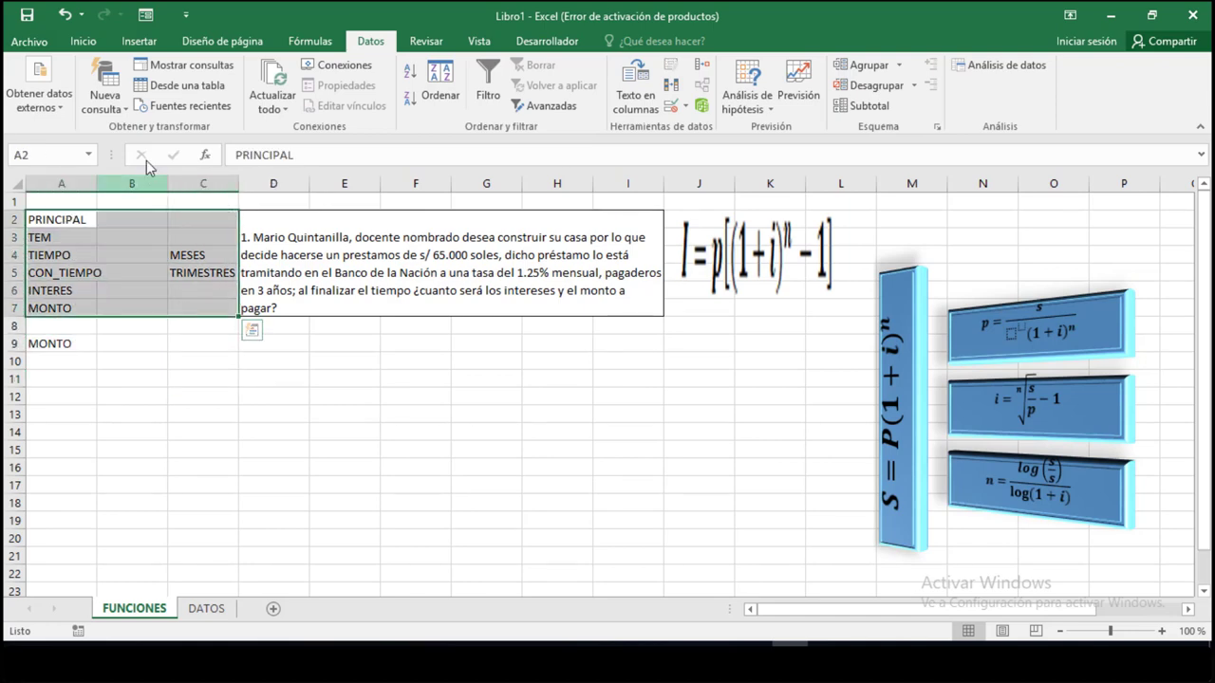
pyautogui.click(84, 41)
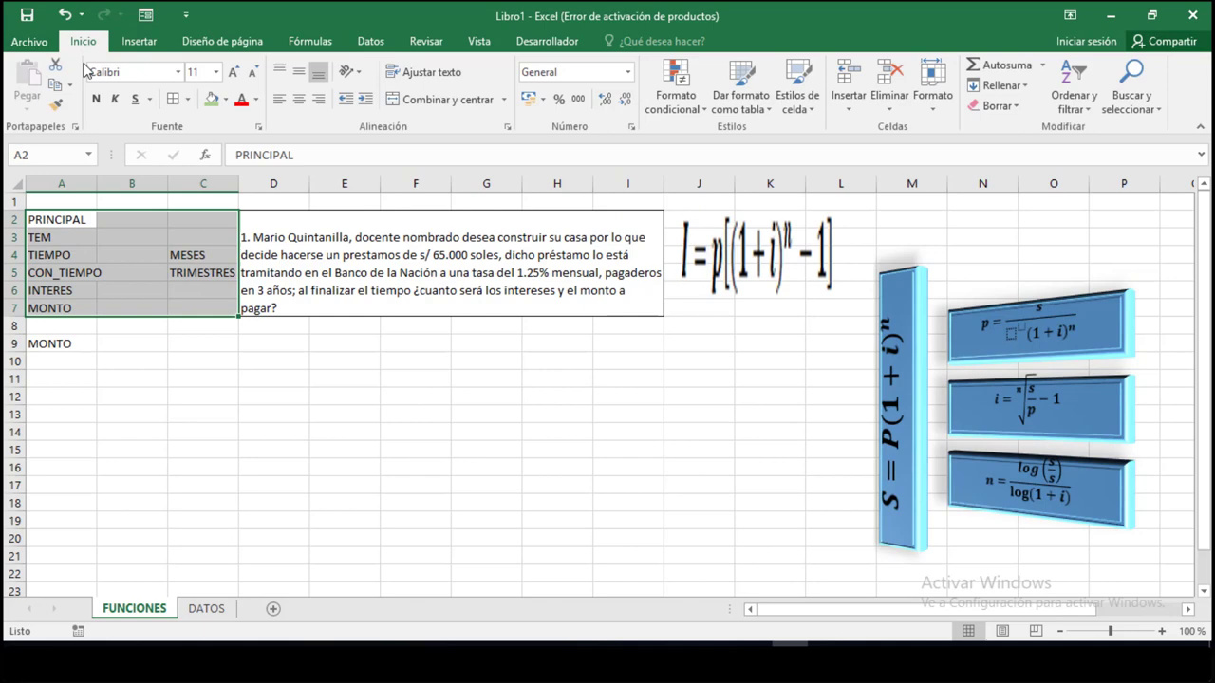
pyautogui.click(173, 99)
pyautogui.click(156, 368)
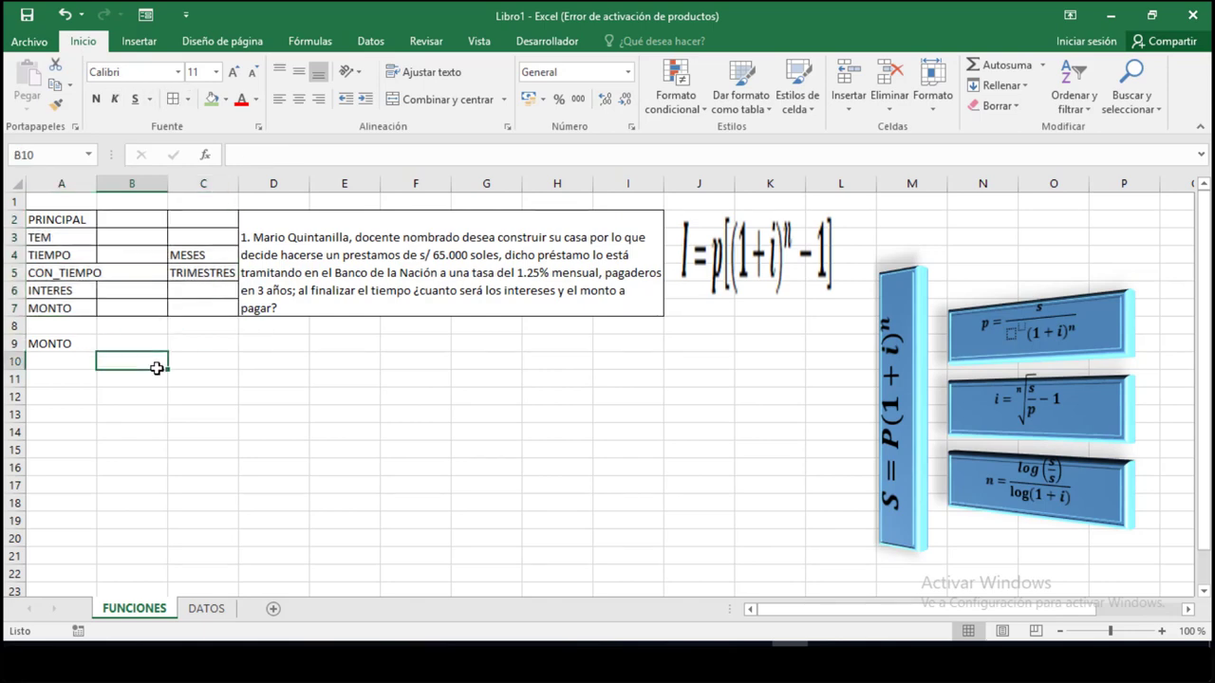
pyautogui.moveTo(96, 187); pyautogui.dragTo(103, 187)
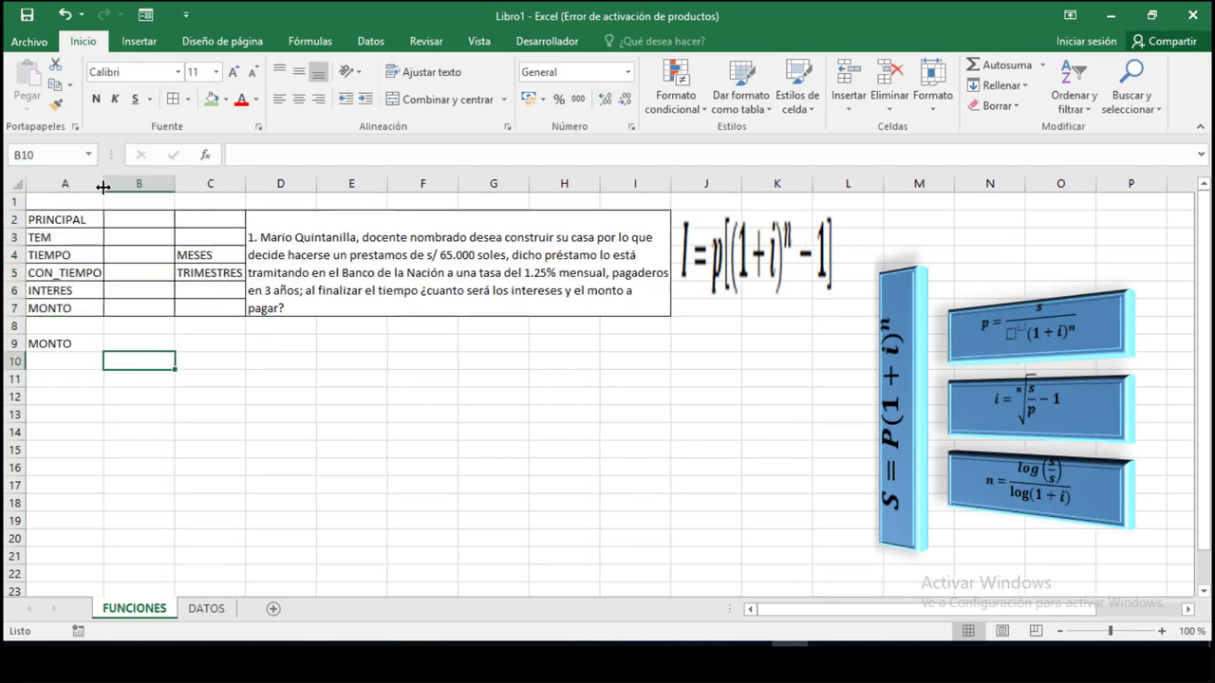
pyautogui.click(158, 341)
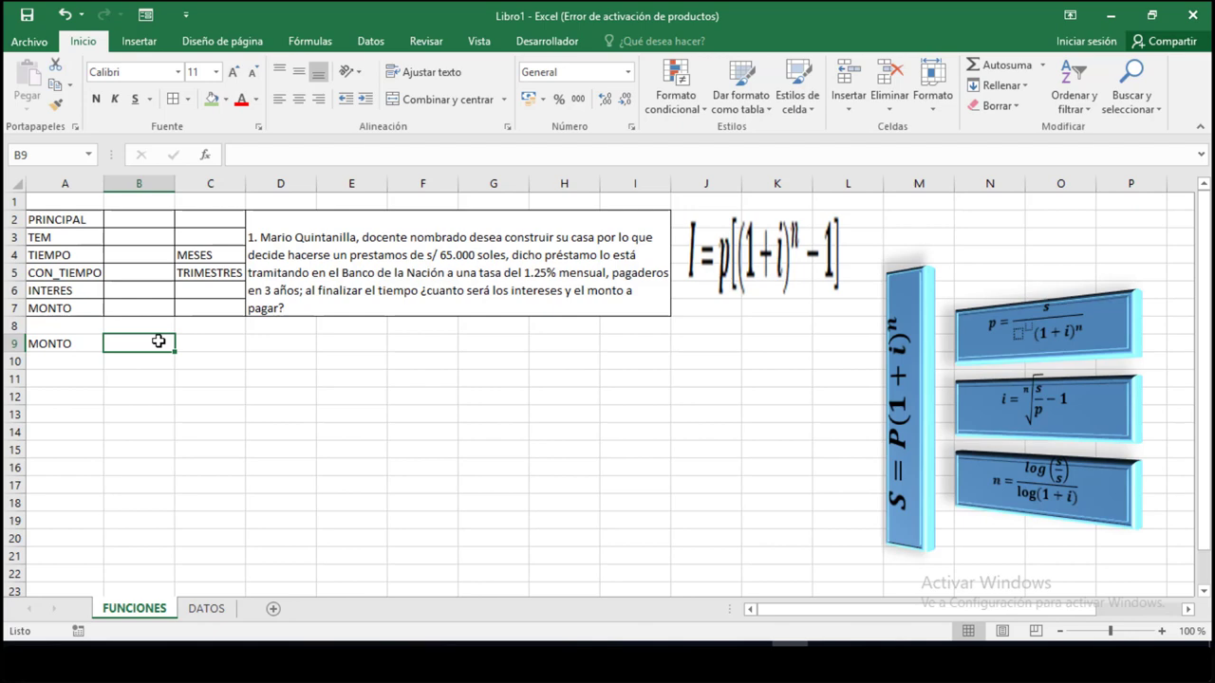
# - Enter 65000 as the principal in cell B2
pyautogui.click(137, 225)
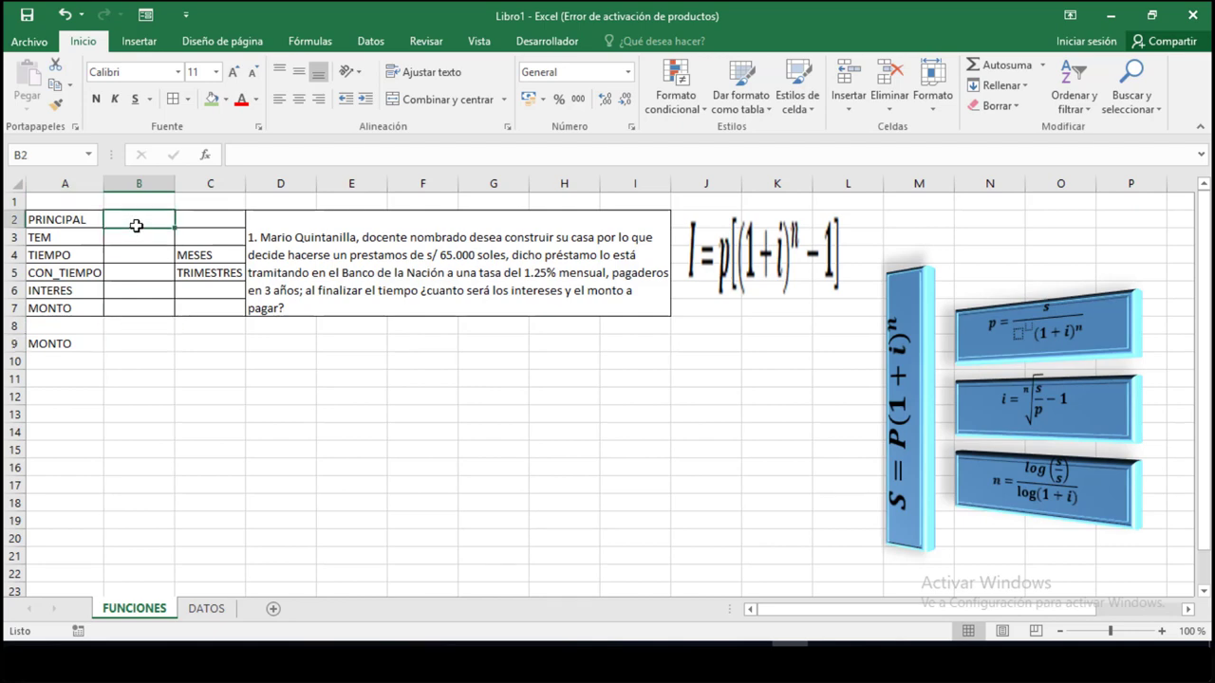
pyautogui.write('65000')
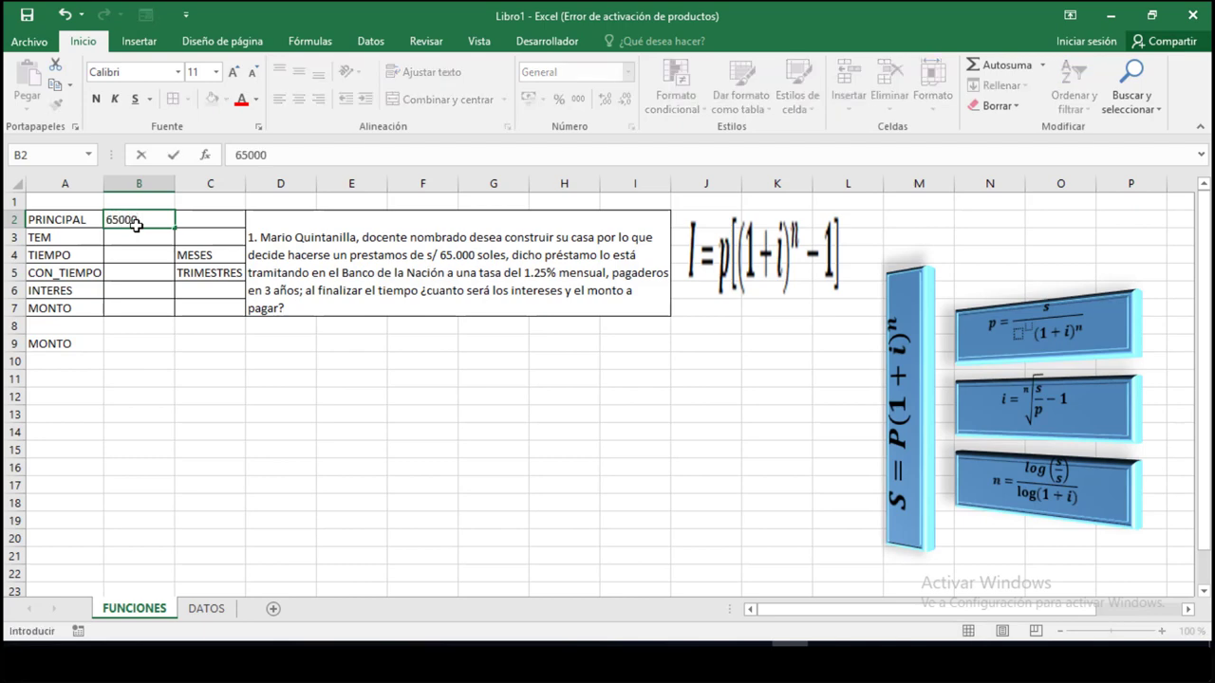
pyautogui.press('Return')
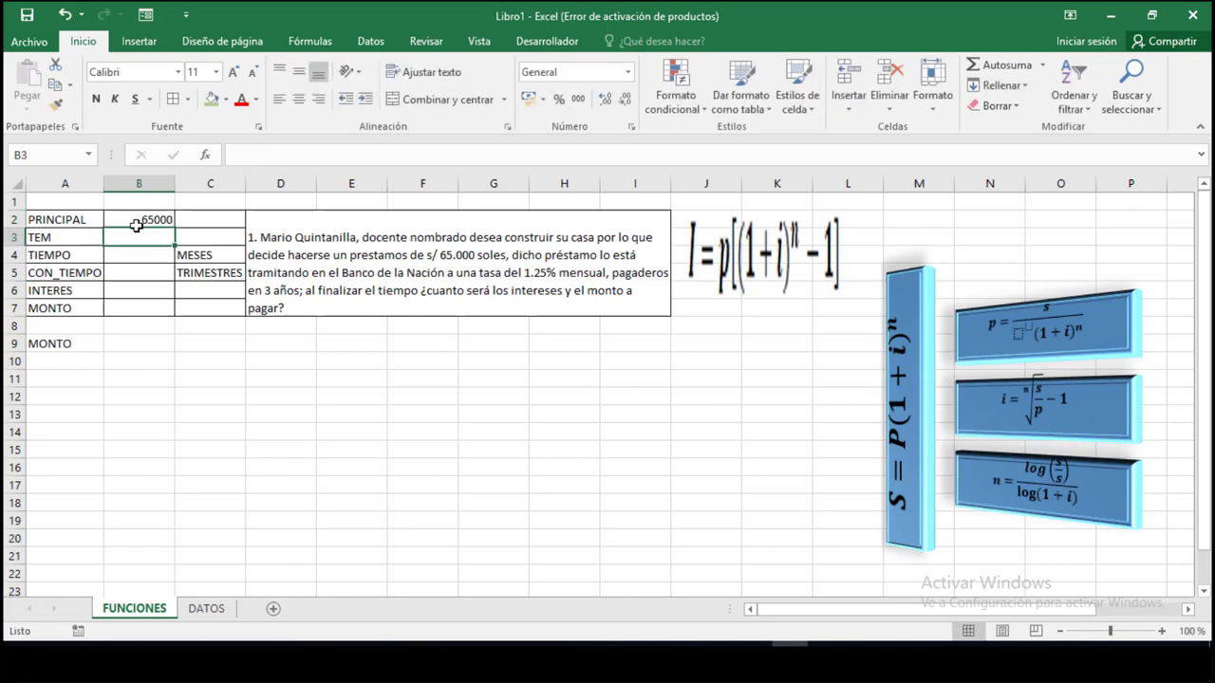
# - Enter 1.26% as the rate in cell B3, and choose TEM from the rate-type list in A3
pyautogui.write('1026')
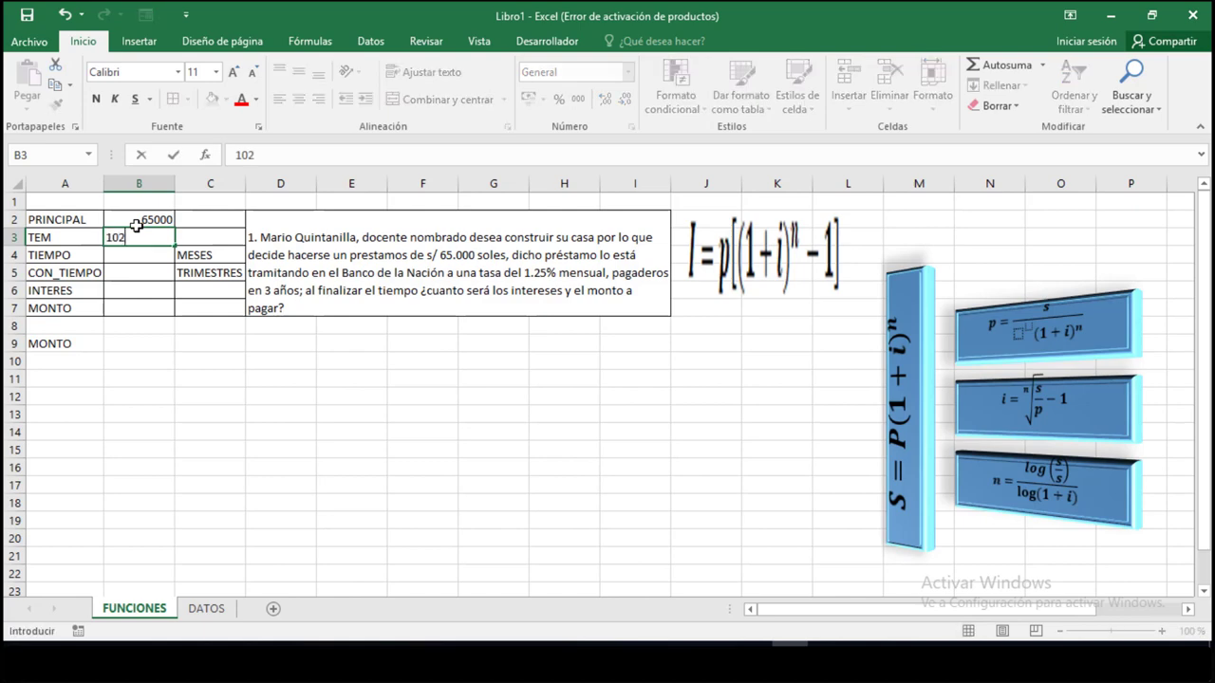
pyautogui.press('BackSpace')
pyautogui.press('BackSpace')
pyautogui.press('BackSpace')
pyautogui.write('.26%')
pyautogui.press('Return')
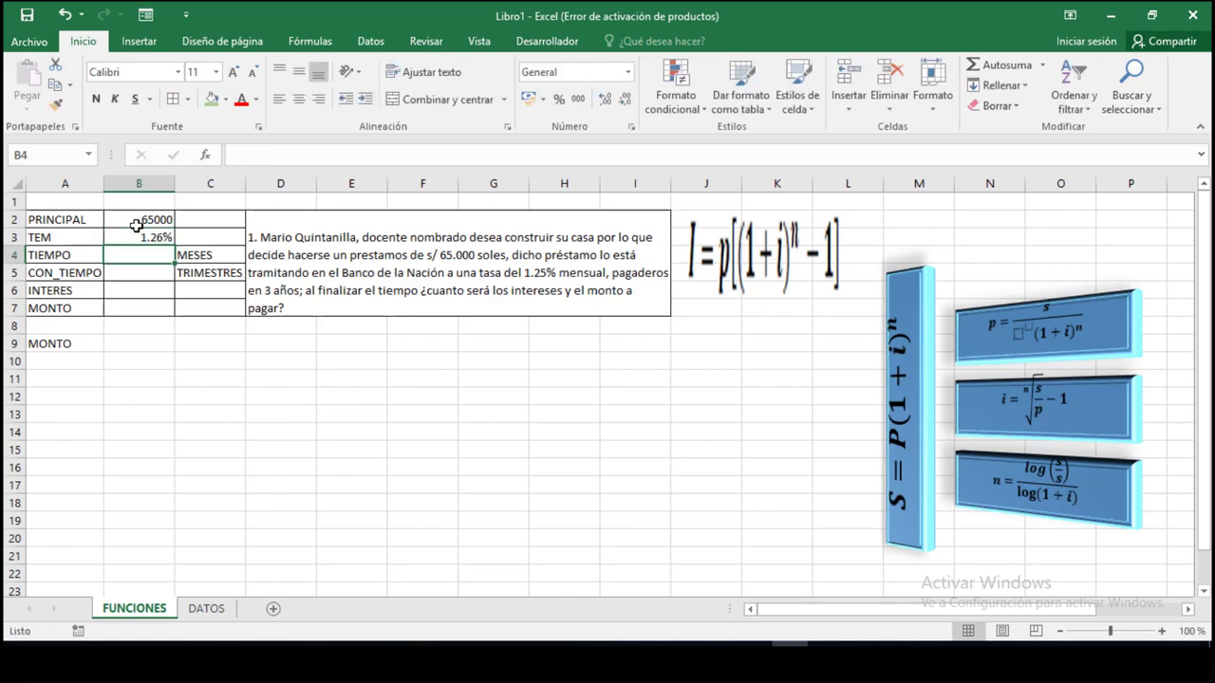
pyautogui.click(75, 236)
pyautogui.click(111, 237)
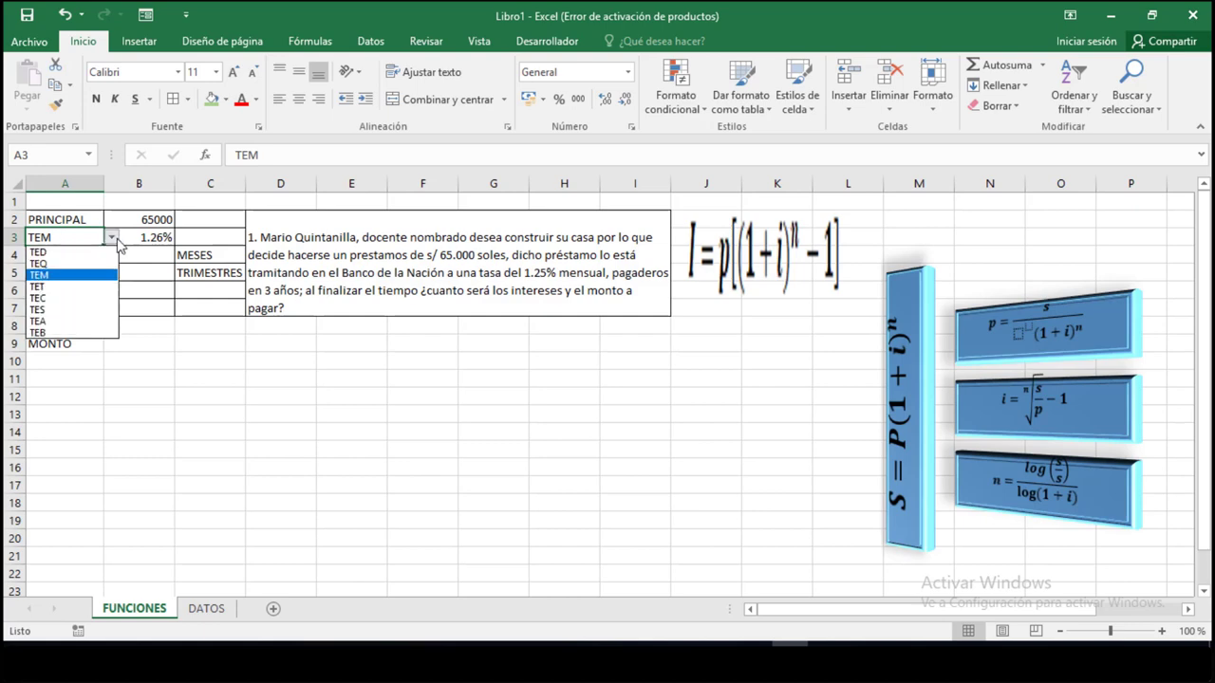
pyautogui.click(67, 275)
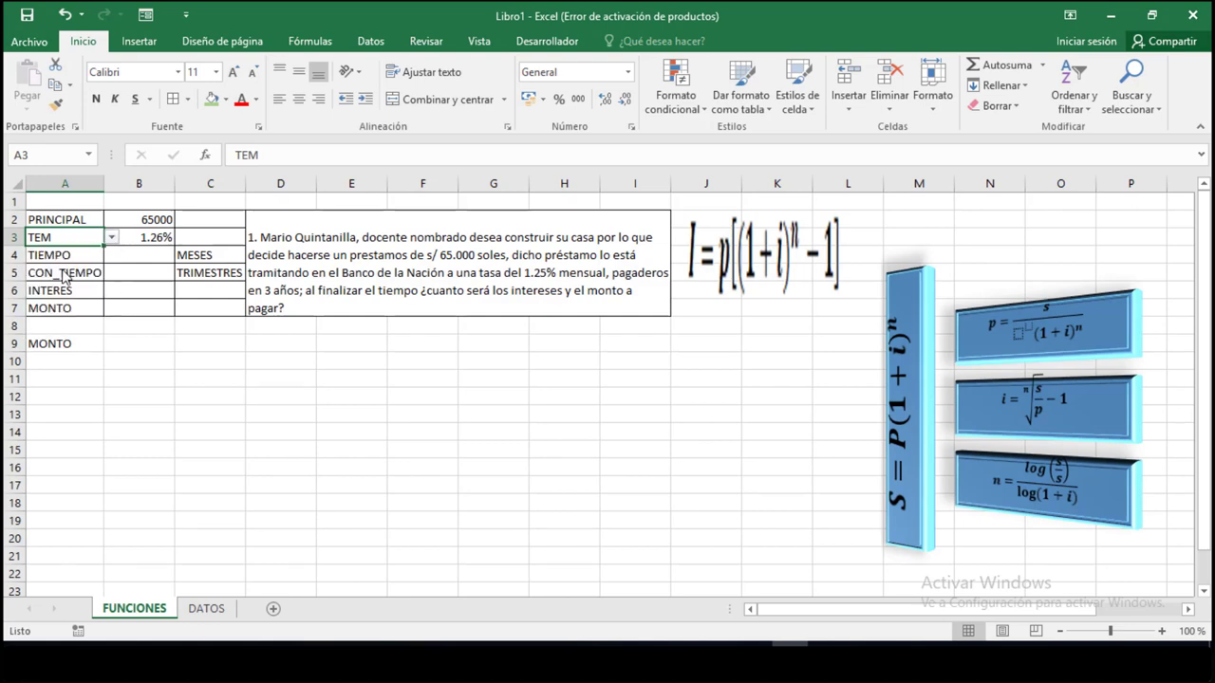
# - Enter 3 as the time in cell B4, and set its unit in C4 to AÑOS
pyautogui.click(134, 253)
pyautogui.write('3')
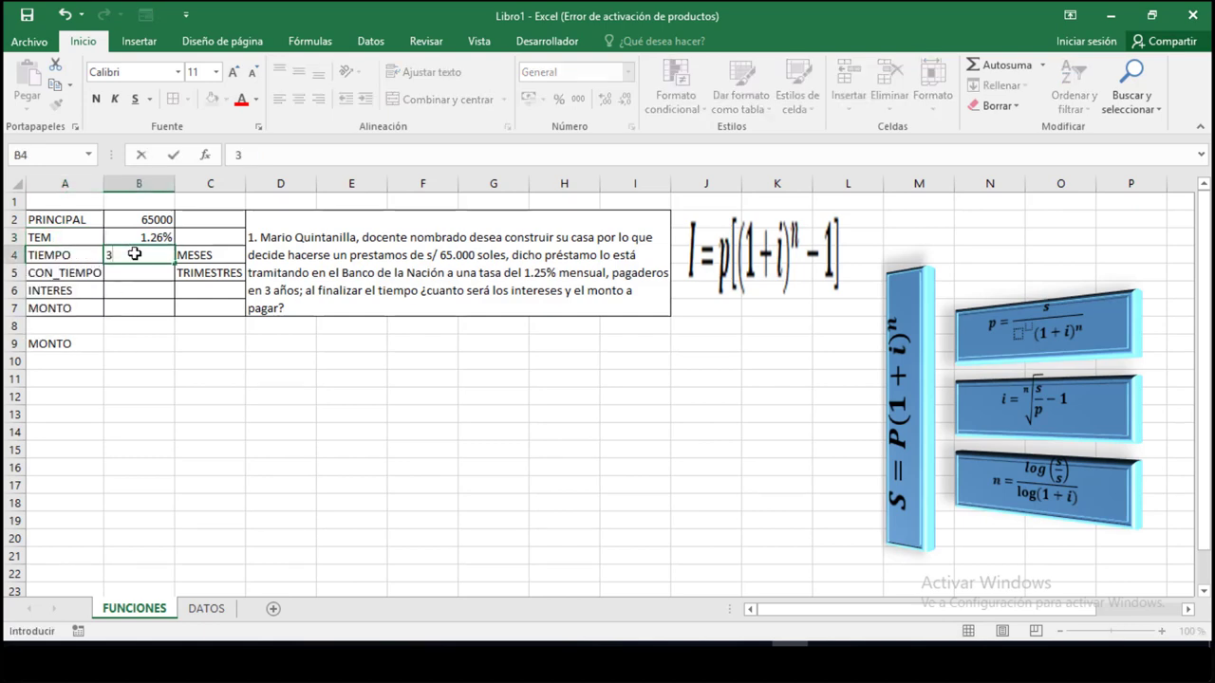
pyautogui.press('Return')
pyautogui.click(196, 254)
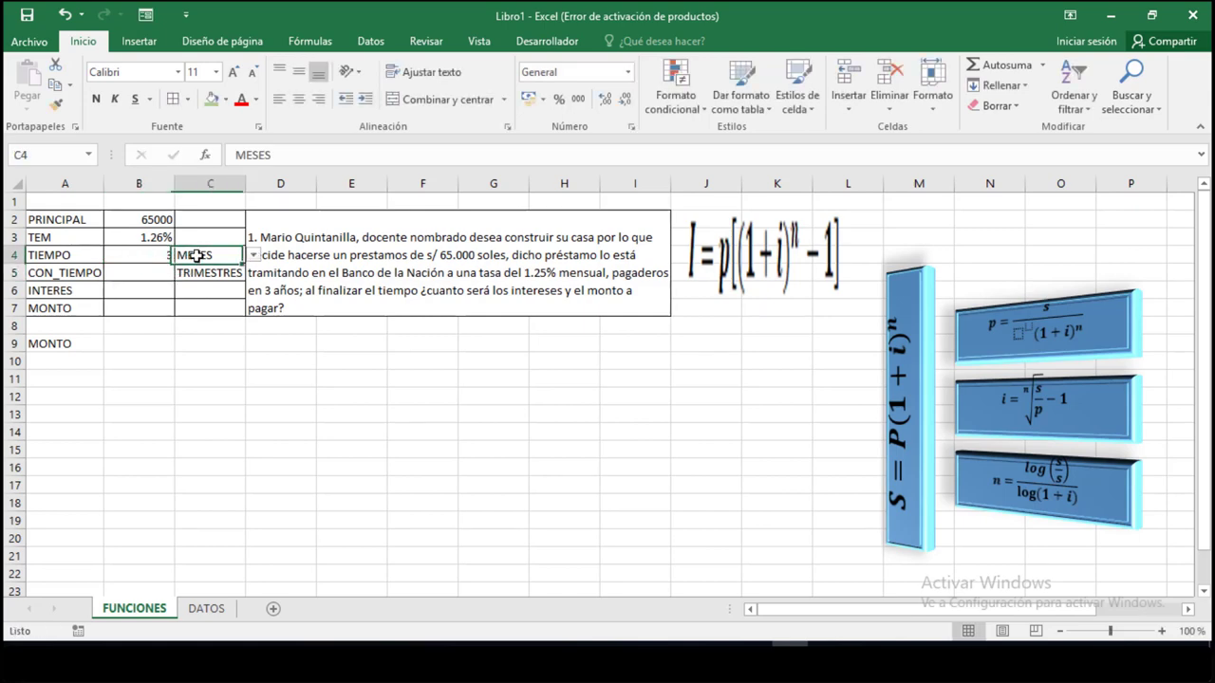
pyautogui.click(255, 258)
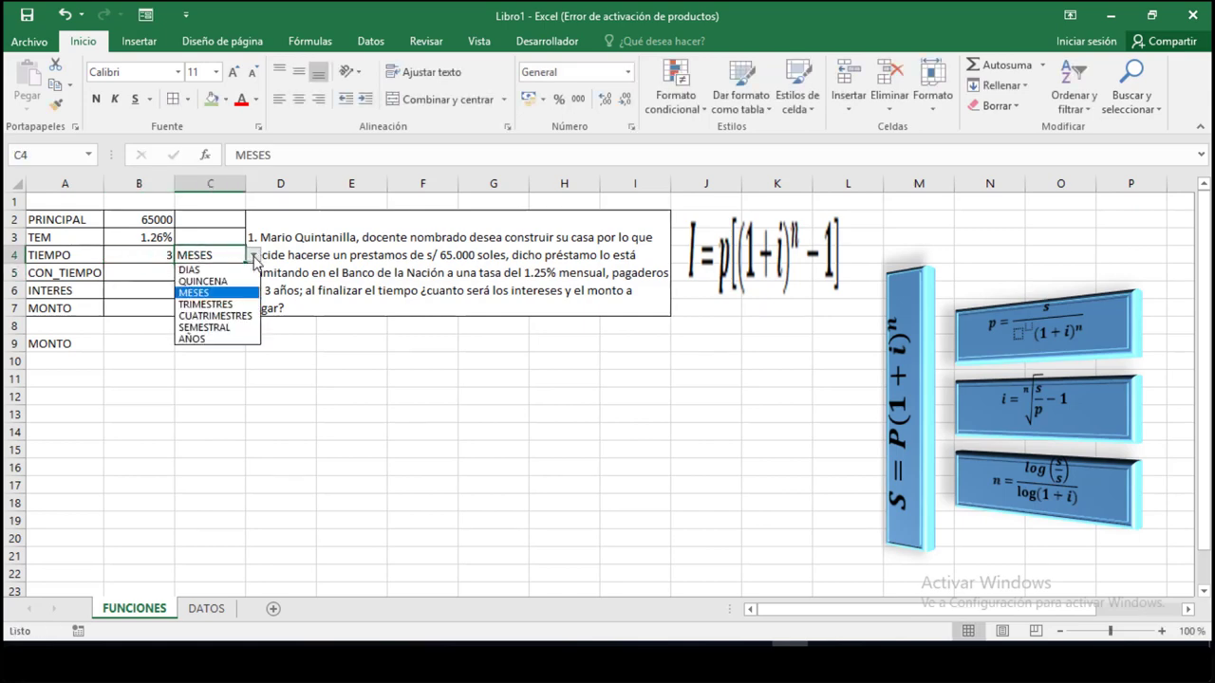
pyautogui.click(214, 335)
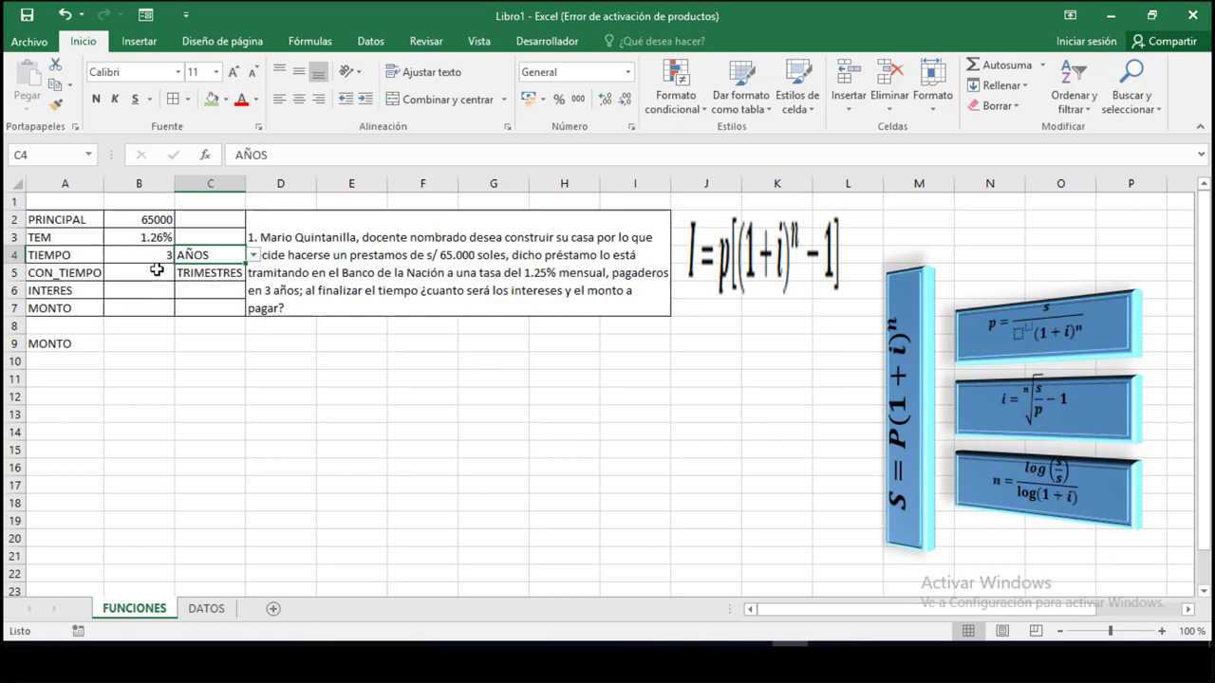
# - Fill the AÑOS cell C4 and the TEM cell A3 with the same green colour
pyautogui.click(210, 99)
pyautogui.click(82, 236)
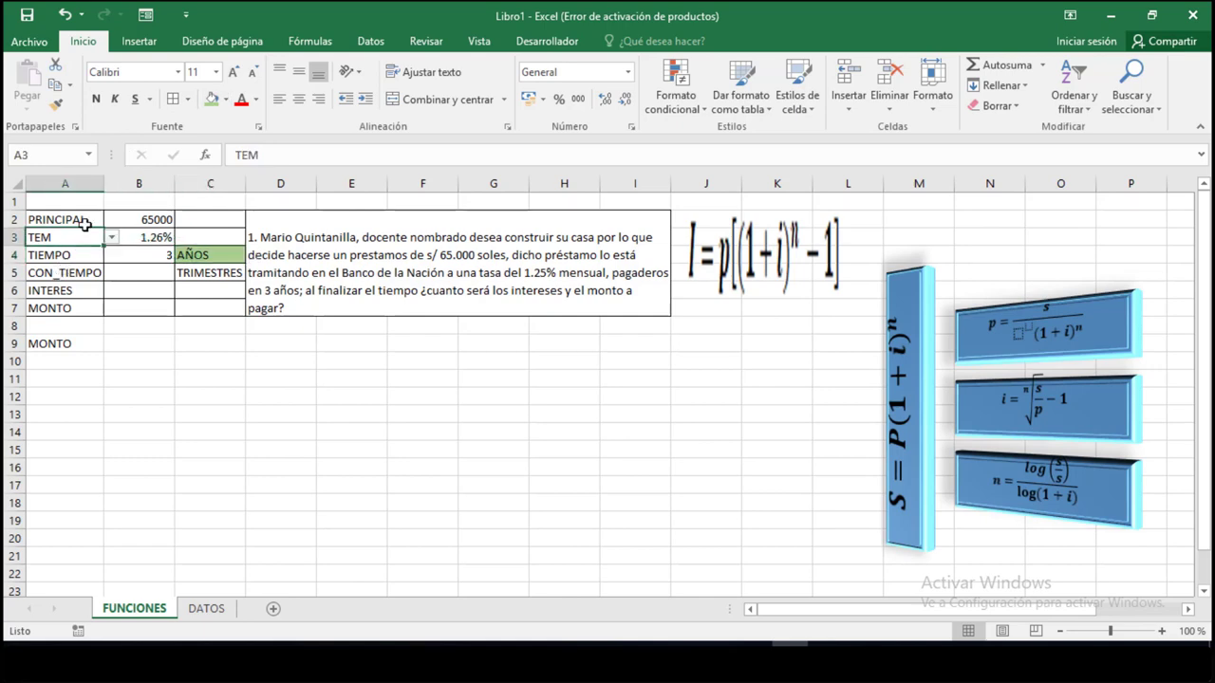
pyautogui.click(212, 100)
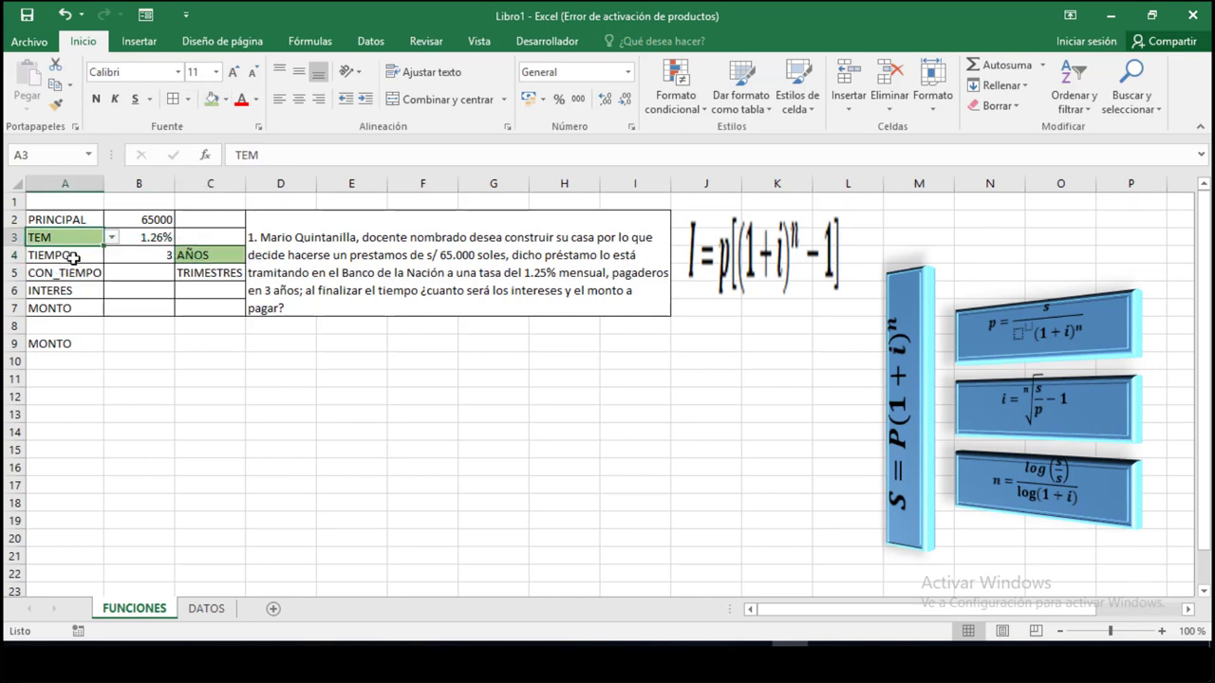
pyautogui.click(199, 257)
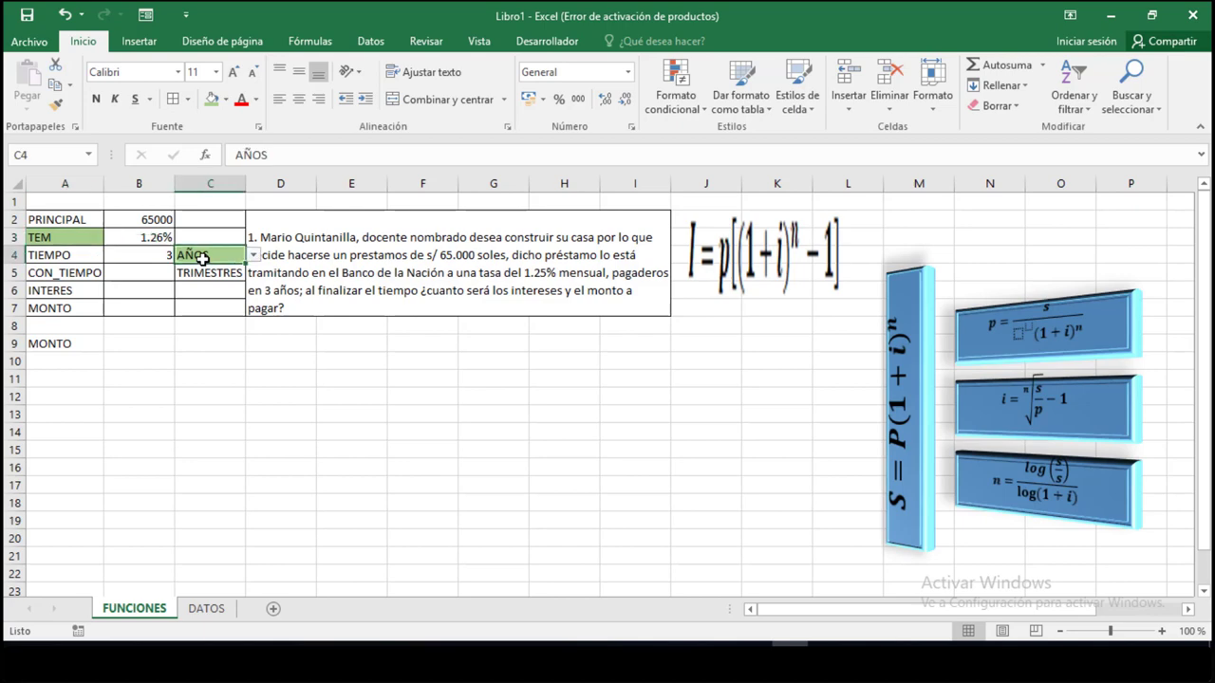
# - Convert the time to months in B5 with the formula =12*3
pyautogui.click(147, 277)
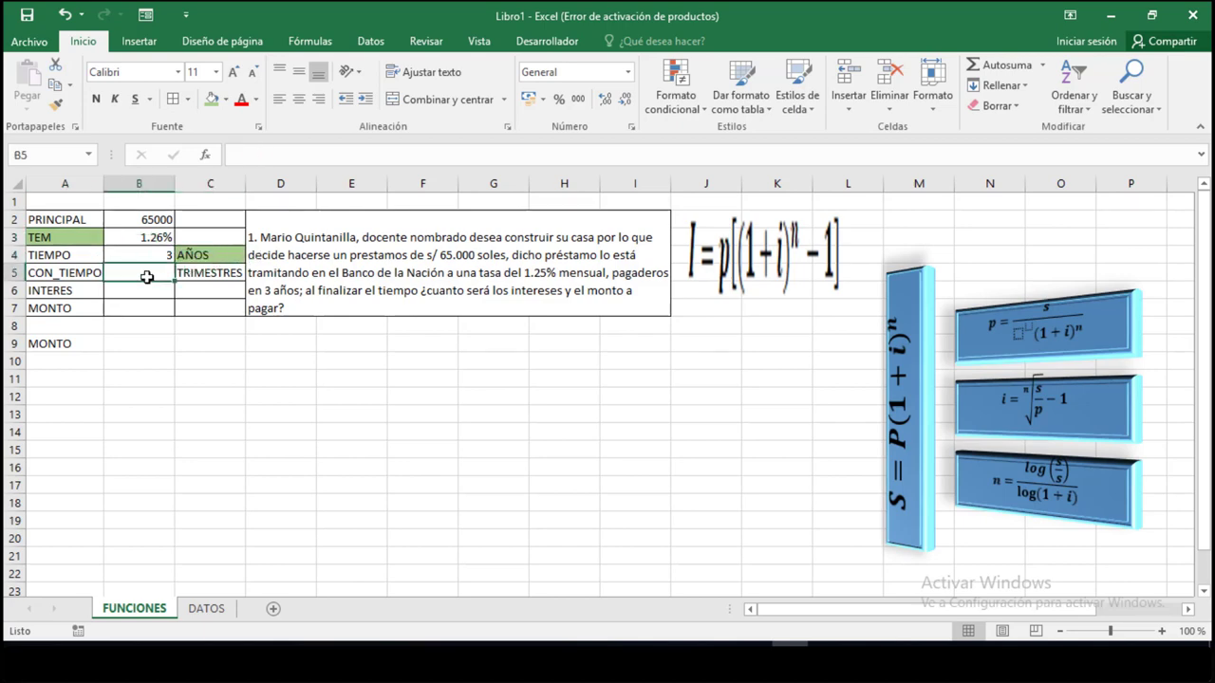
pyautogui.write('=')
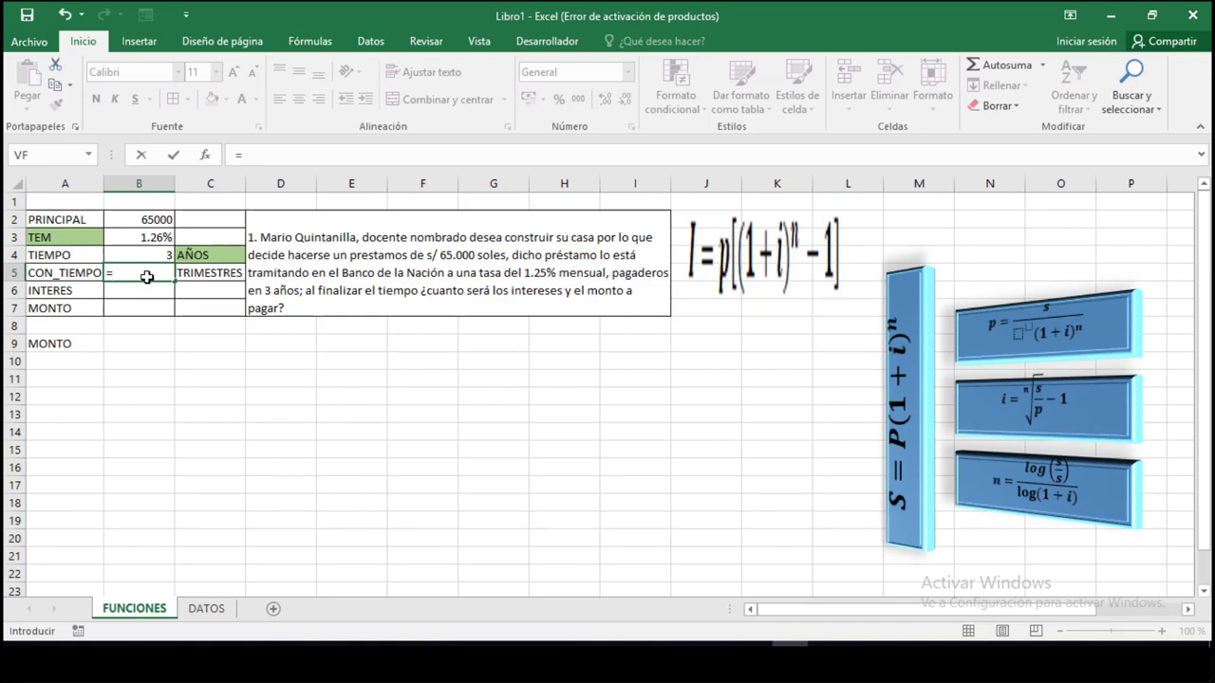
pyautogui.write('12*3')
pyautogui.press('Return')
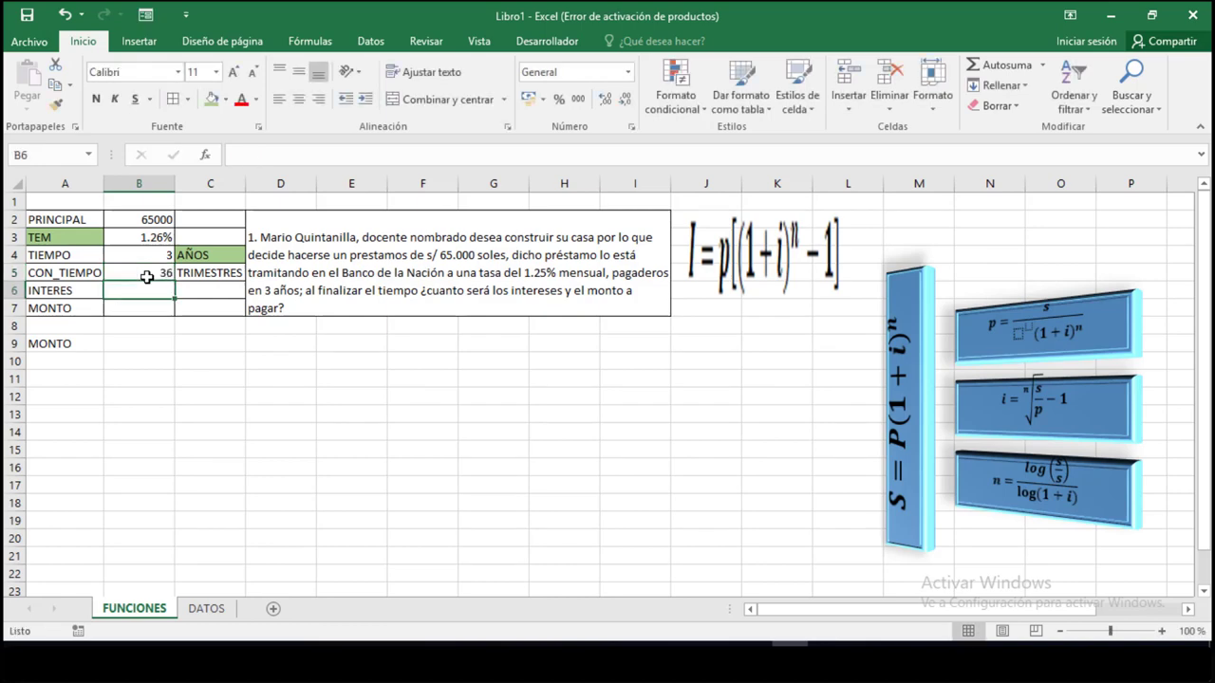
# - Choose MESES as the converted time unit in C5 and fill the cell with light orange
pyautogui.click(224, 272)
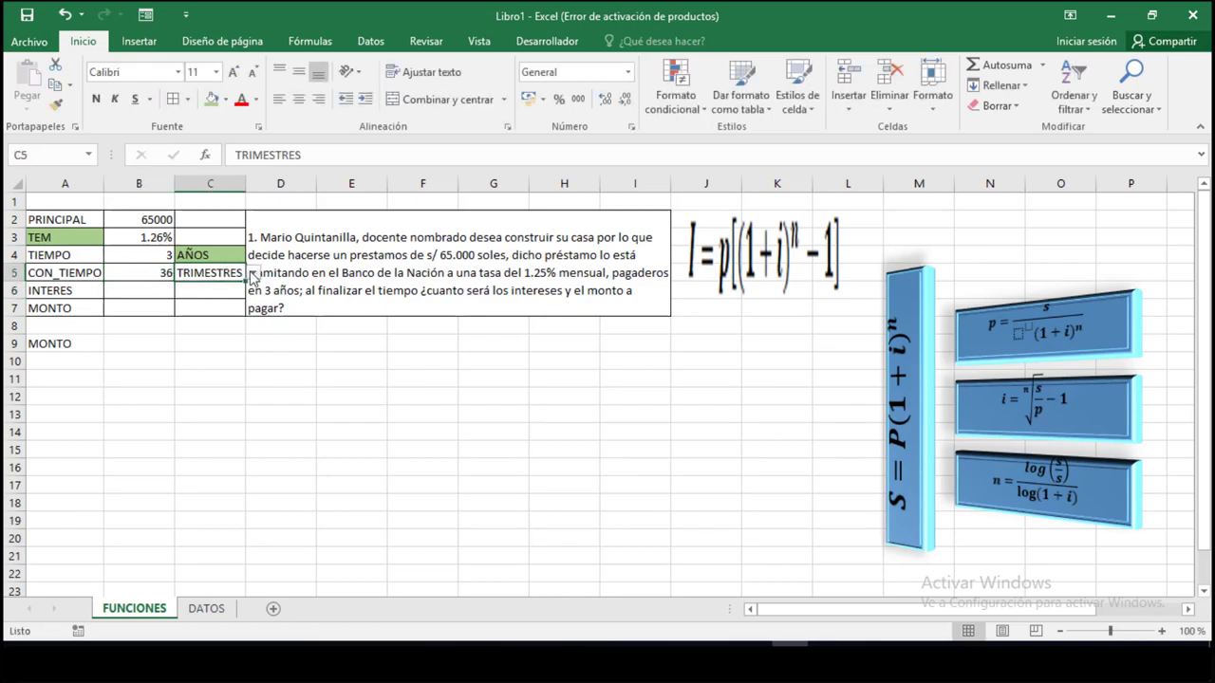
pyautogui.click(253, 274)
pyautogui.click(194, 310)
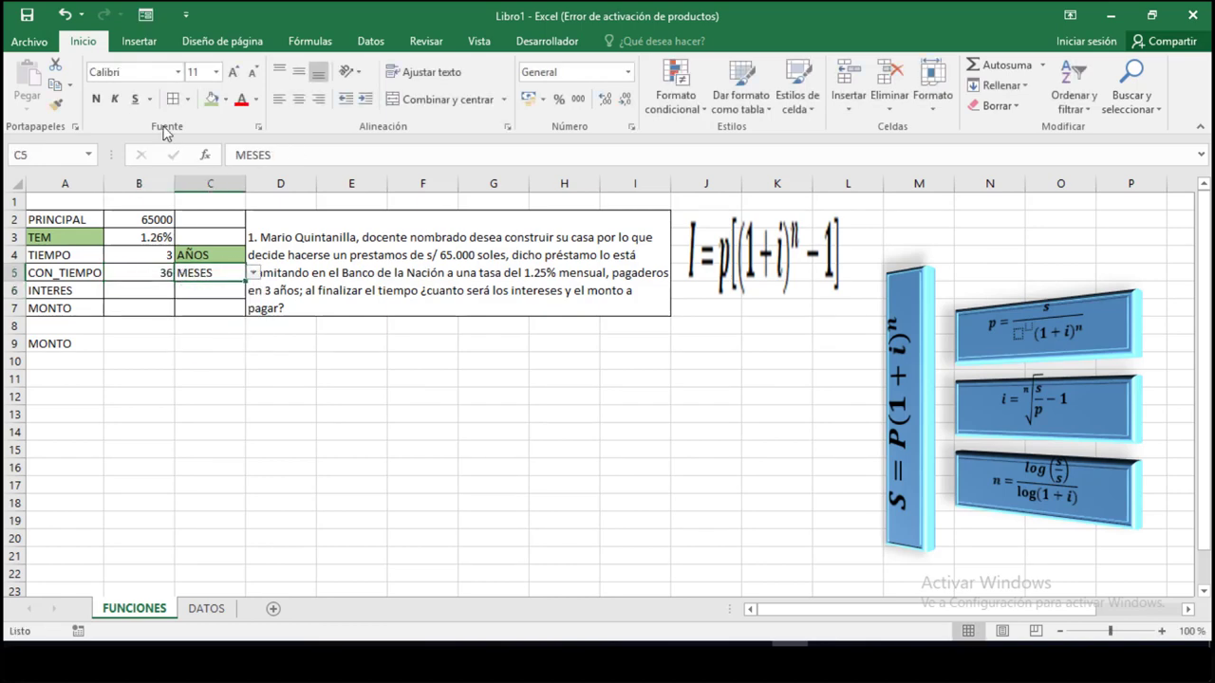
pyautogui.click(226, 99)
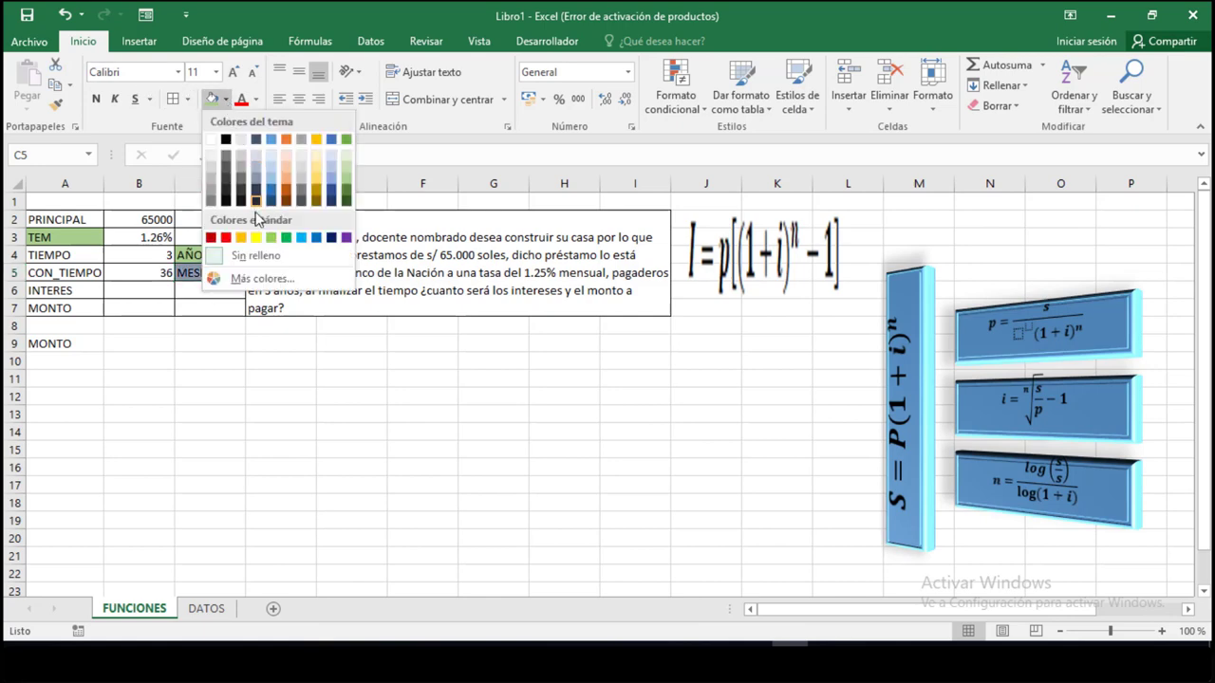
pyautogui.click(289, 171)
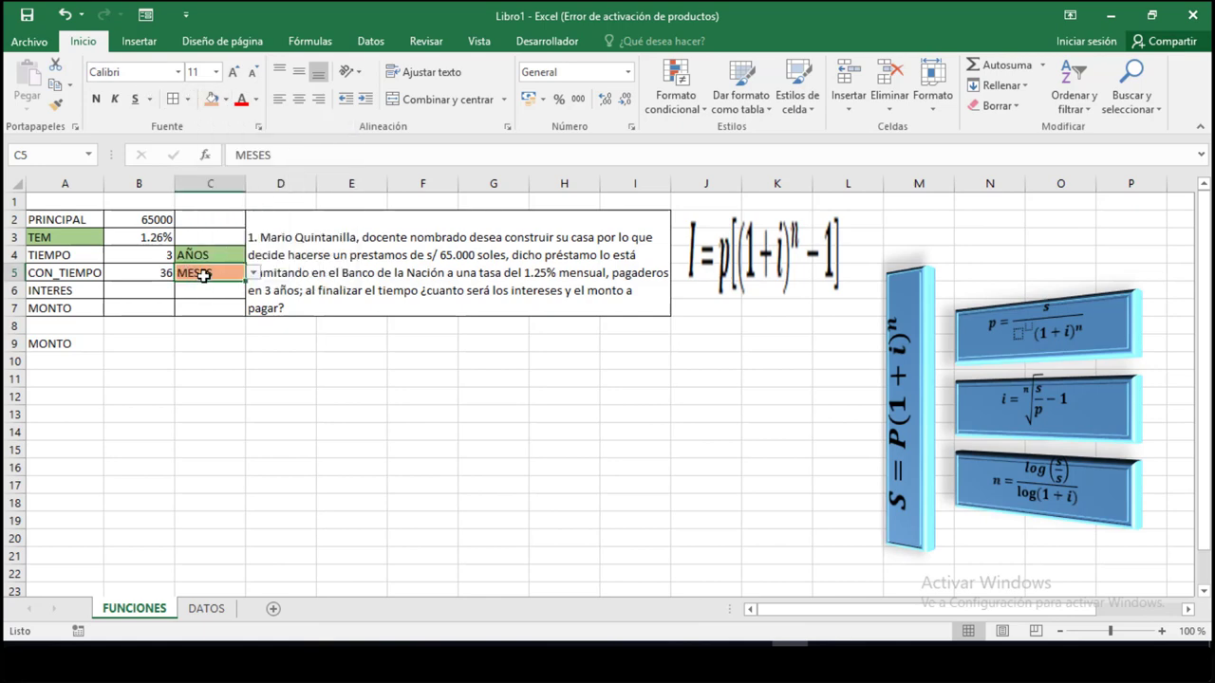
pyautogui.click(72, 240)
# - Insert the Financiera category's VF function in cell B9, next to MONTO
pyautogui.click(118, 343)
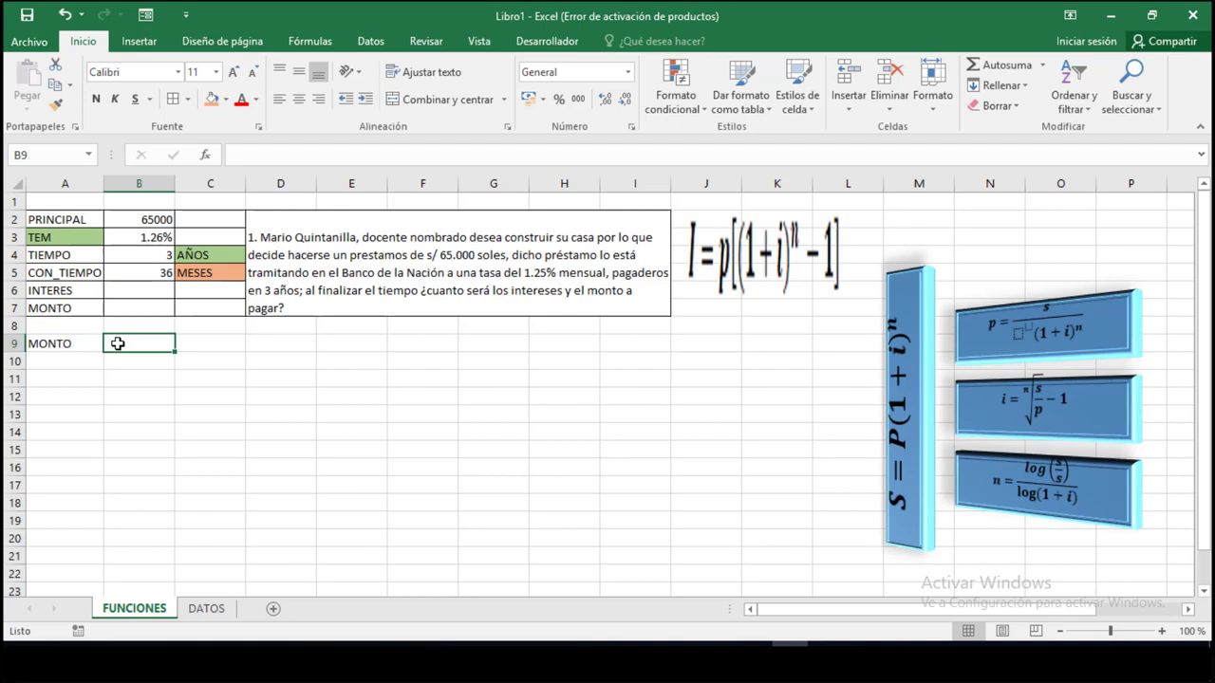
pyautogui.click(207, 158)
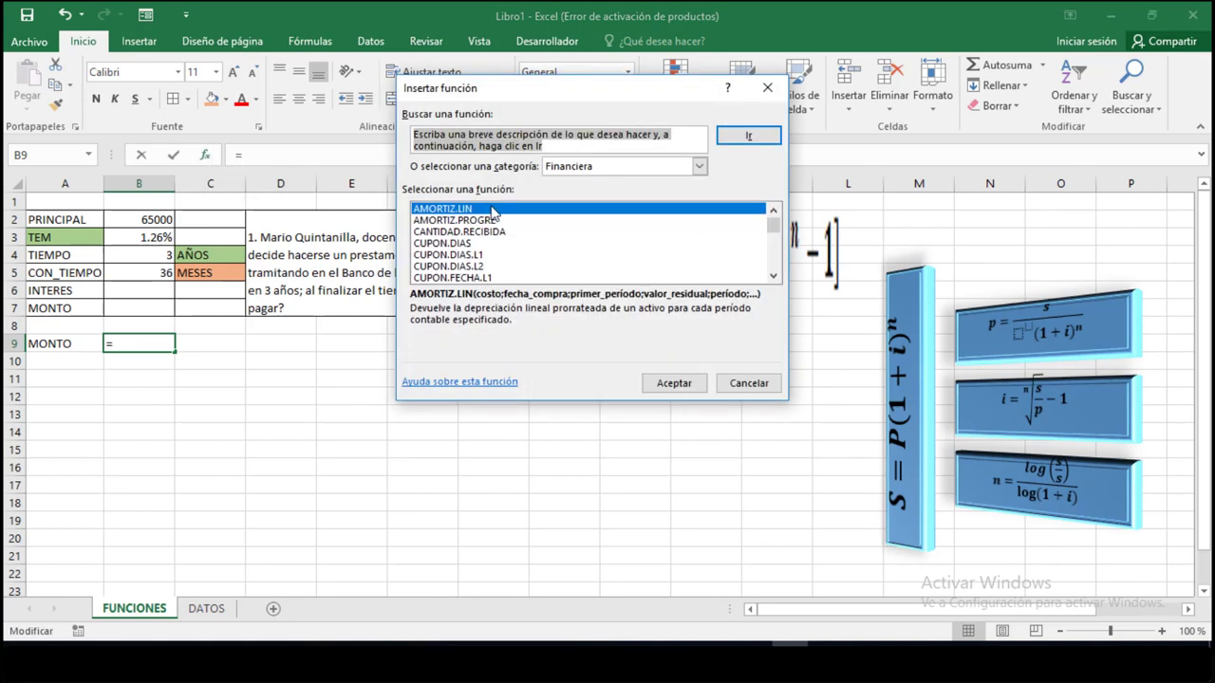
pyautogui.click(472, 245)
pyautogui.press('v')
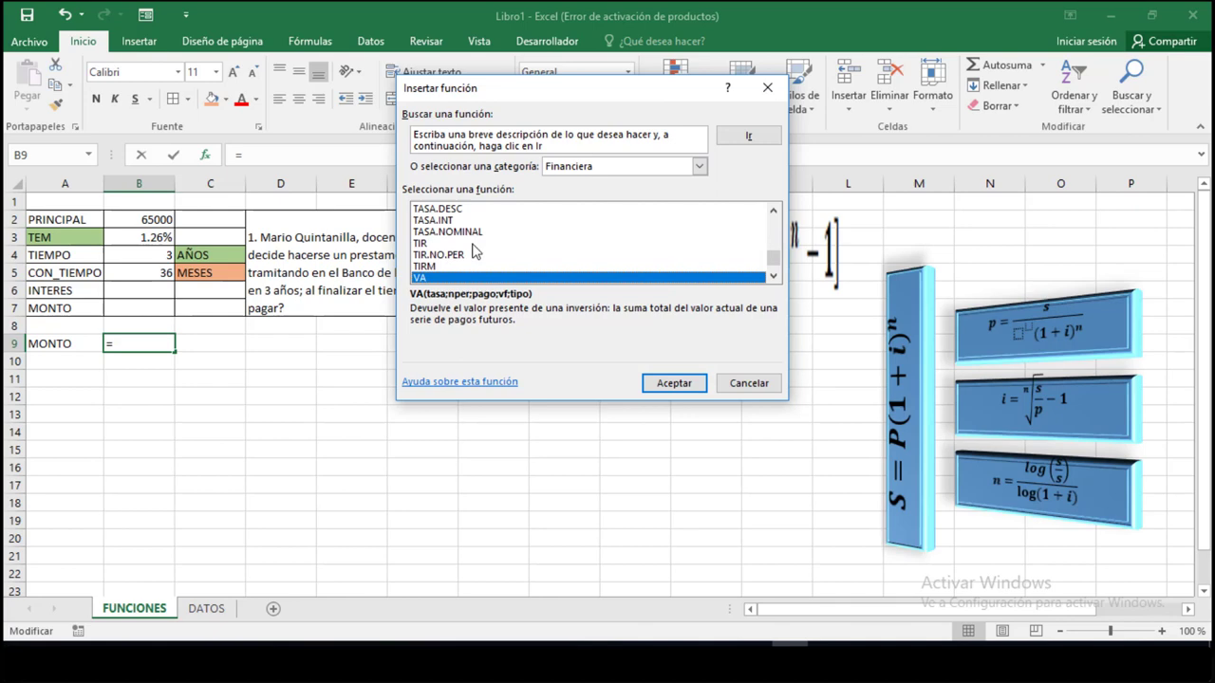
pyautogui.click(773, 275)
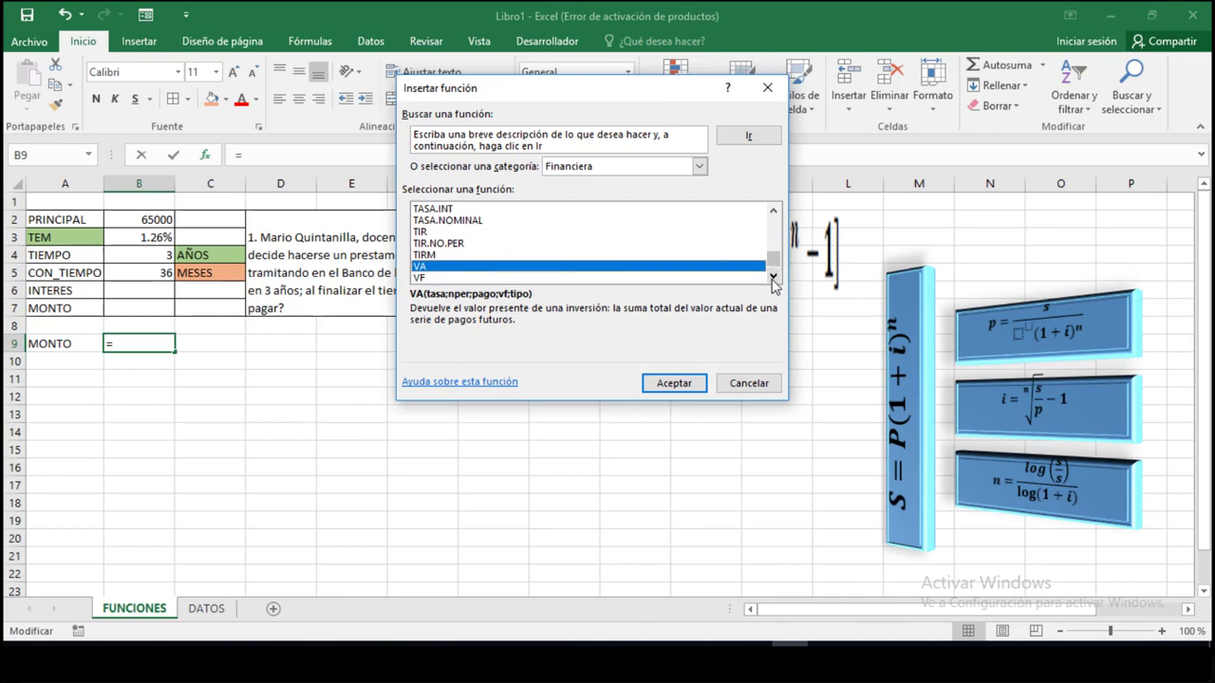
pyautogui.click(479, 278)
pyautogui.click(672, 383)
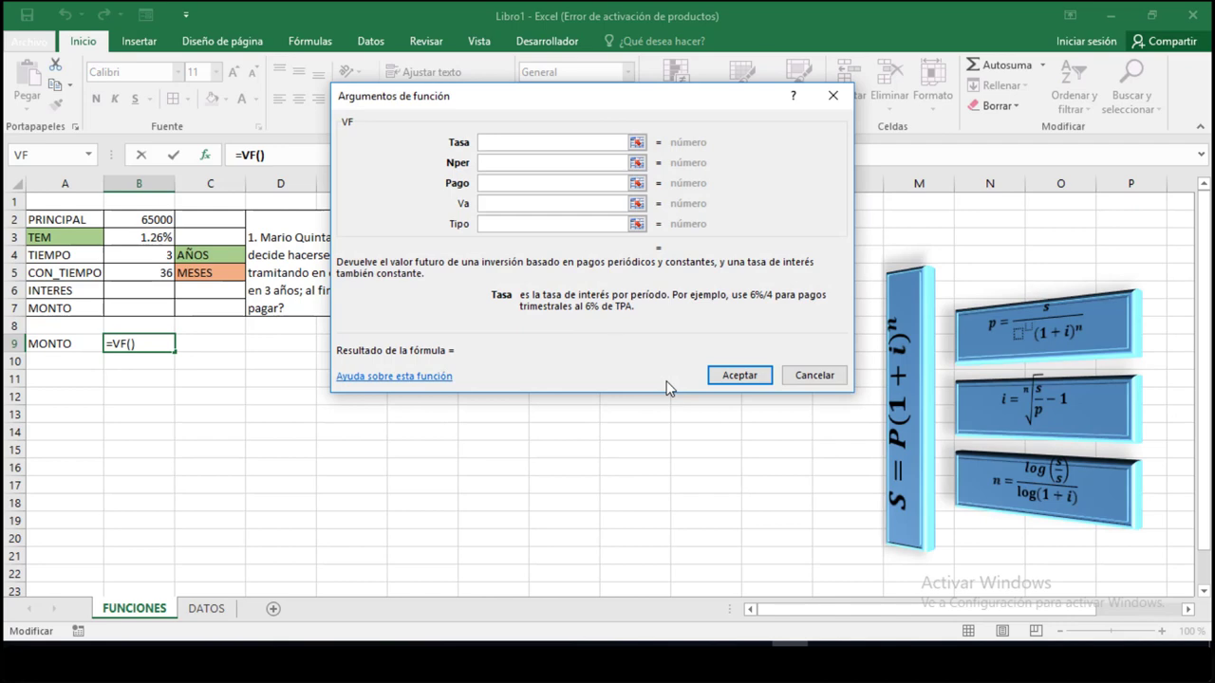
# - Set the VF arguments to Tasa B3, Nper B5 and Va -B2, with Pago and Tipo left empty, and accept the formula
pyautogui.click(149, 236)
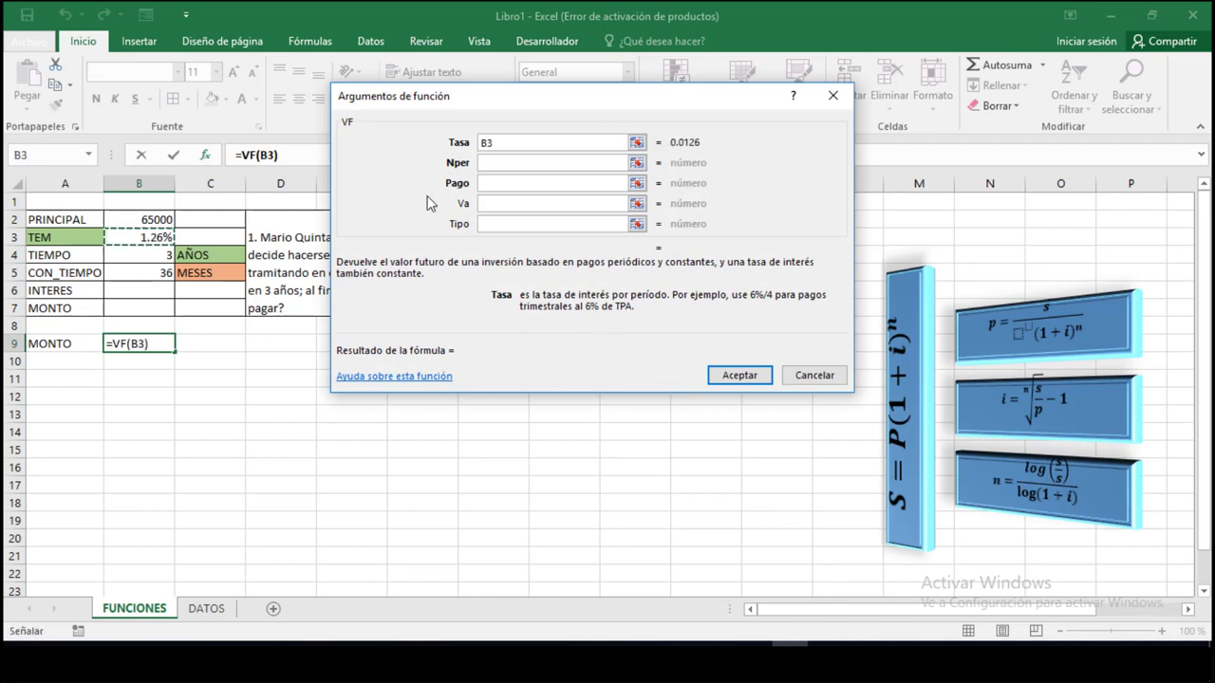
pyautogui.click(517, 163)
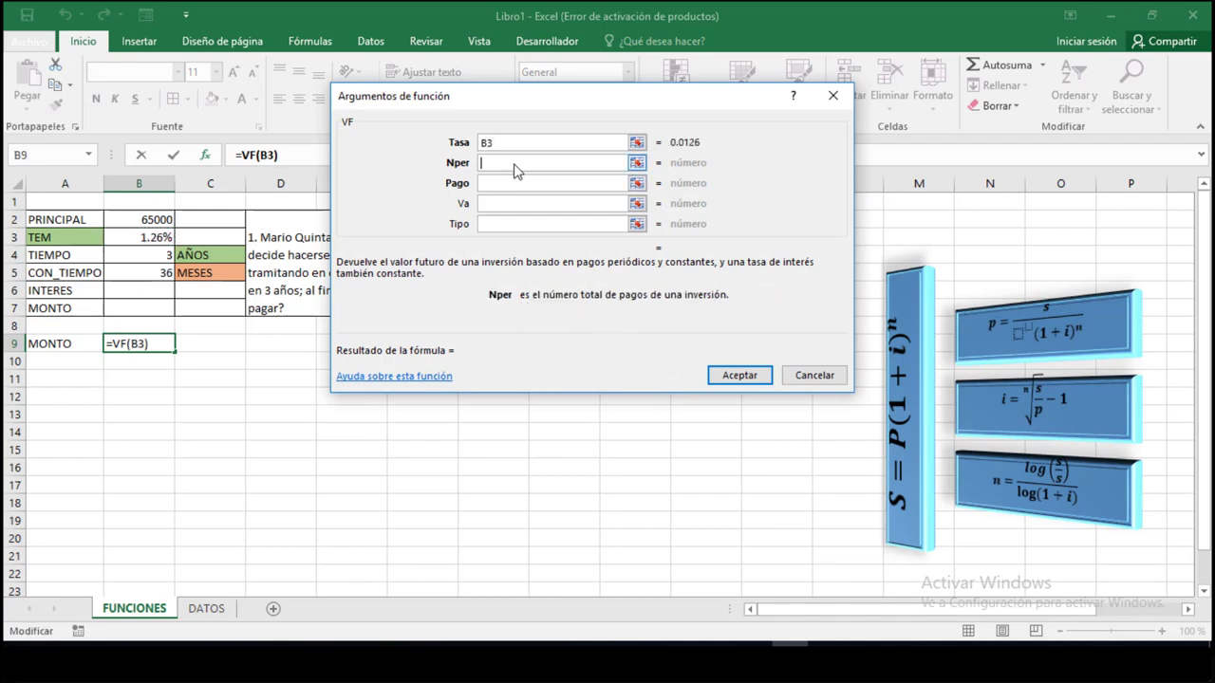
pyautogui.click(163, 274)
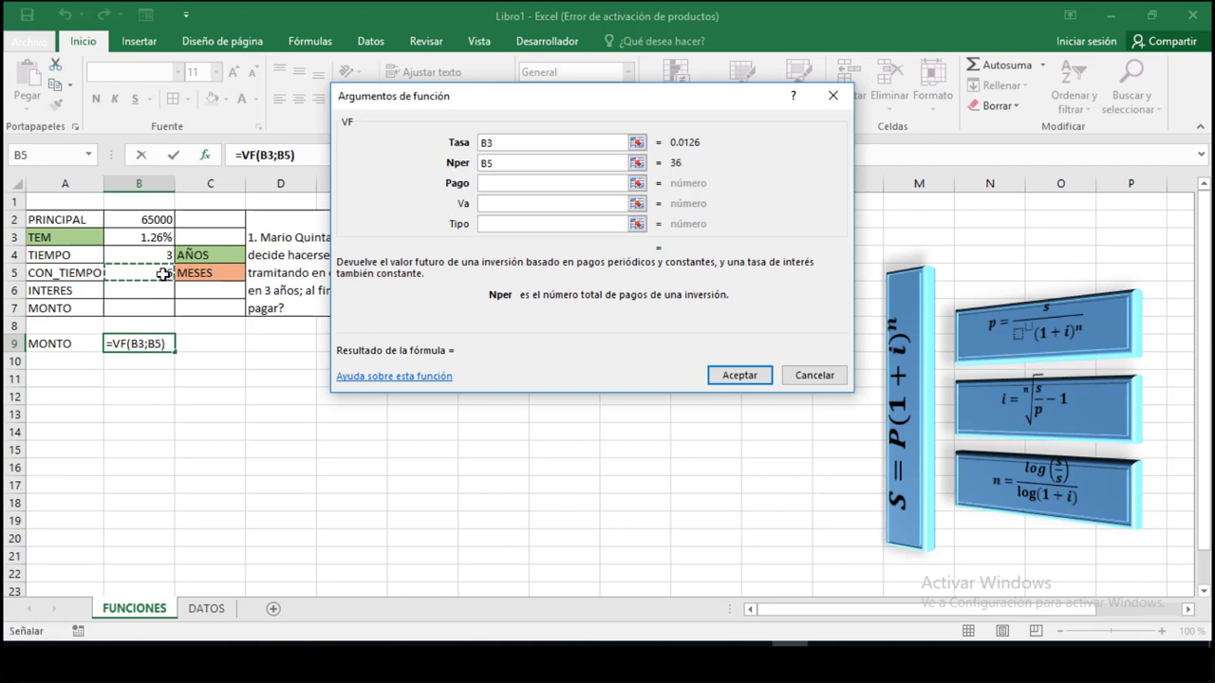
pyautogui.click(492, 207)
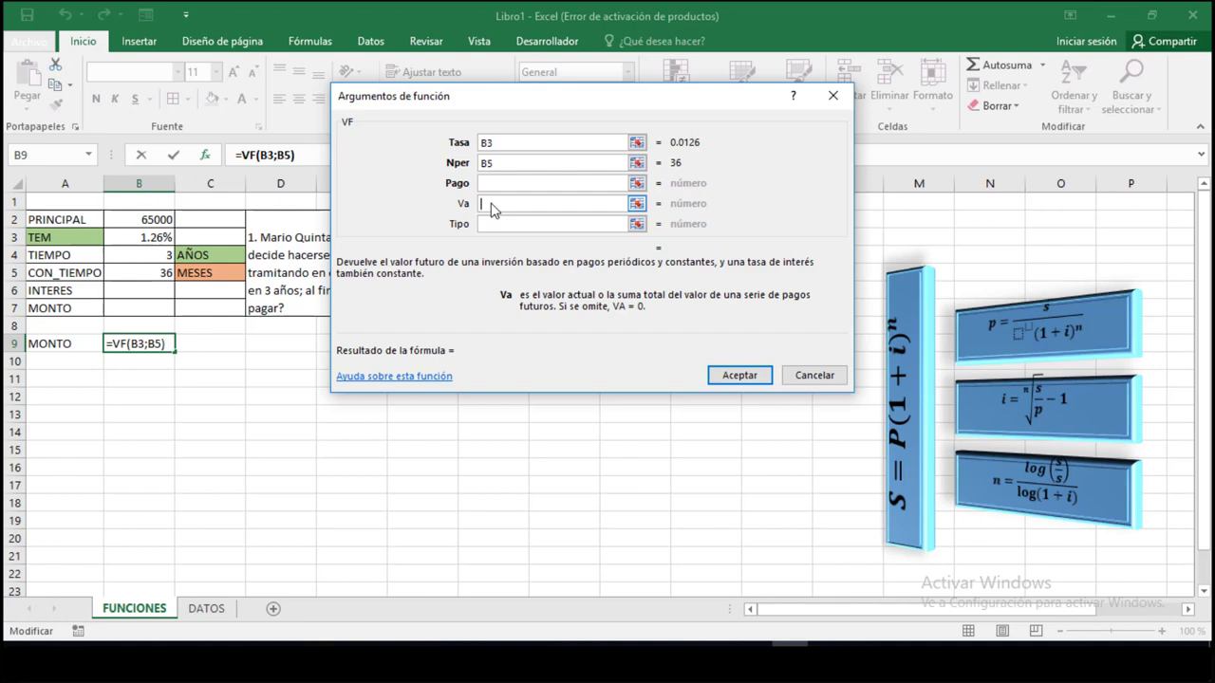
pyautogui.write('-')
pyautogui.click(144, 217)
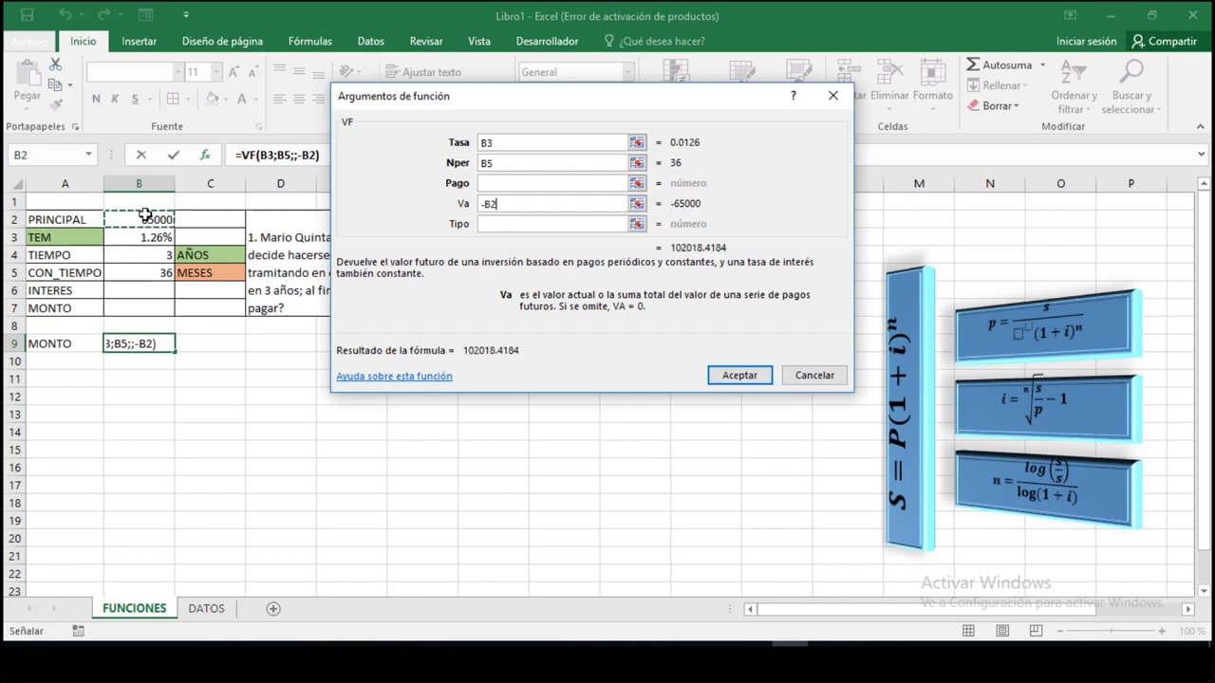
pyautogui.click(529, 225)
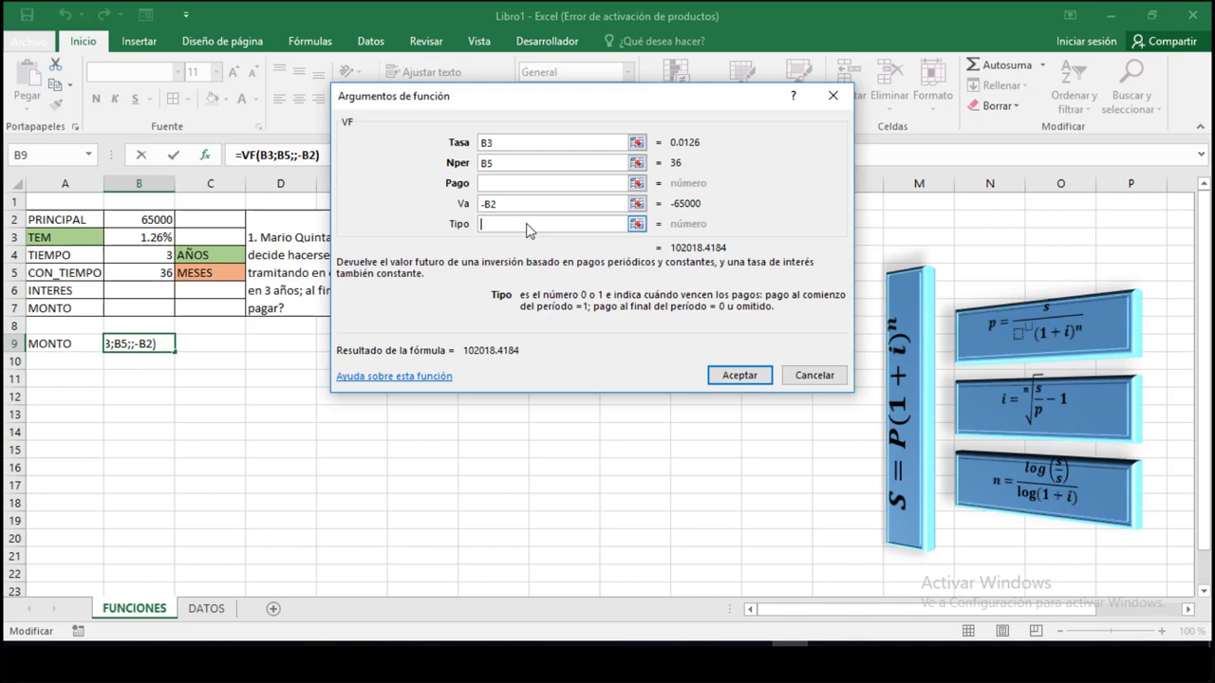
pyautogui.click(740, 377)
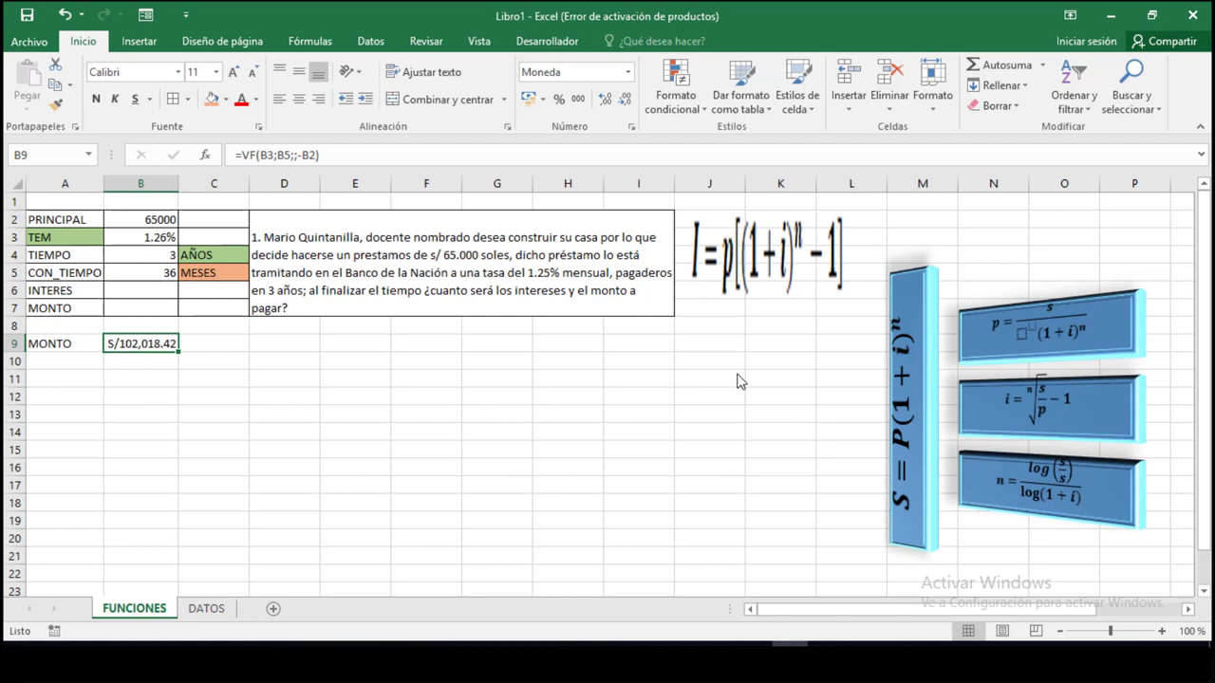
# - Correct the TEM rate in cell B3 to 1.25%
pyautogui.click(144, 238)
pyautogui.click(259, 157)
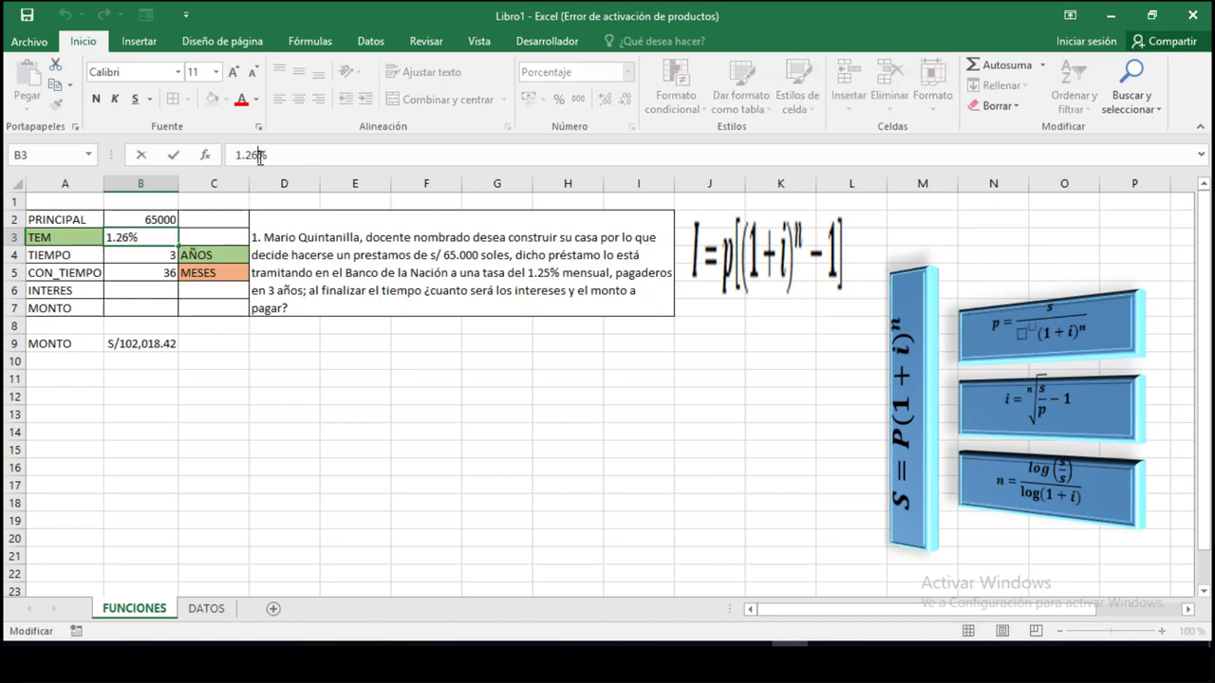
pyautogui.press('BackSpace')
pyautogui.write('5')
pyautogui.press('Return')
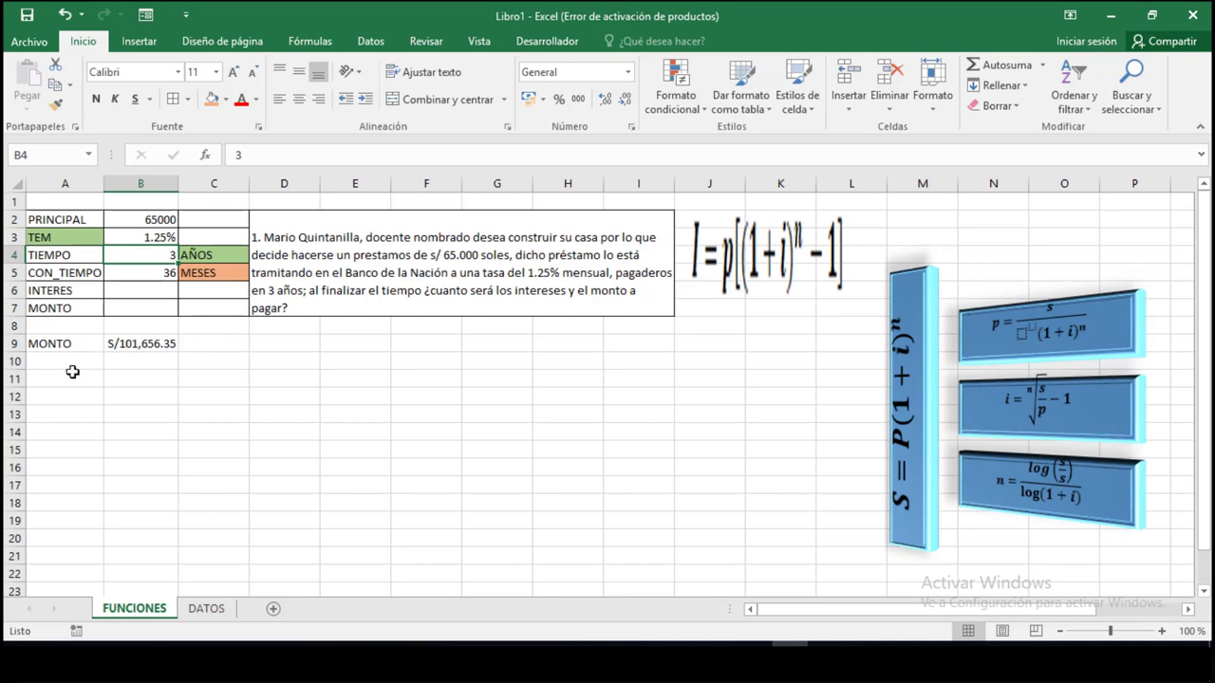
# - Copy the MONTO drop-down cell A9 to A11 and choose INTERES from its list
pyautogui.click(87, 344)
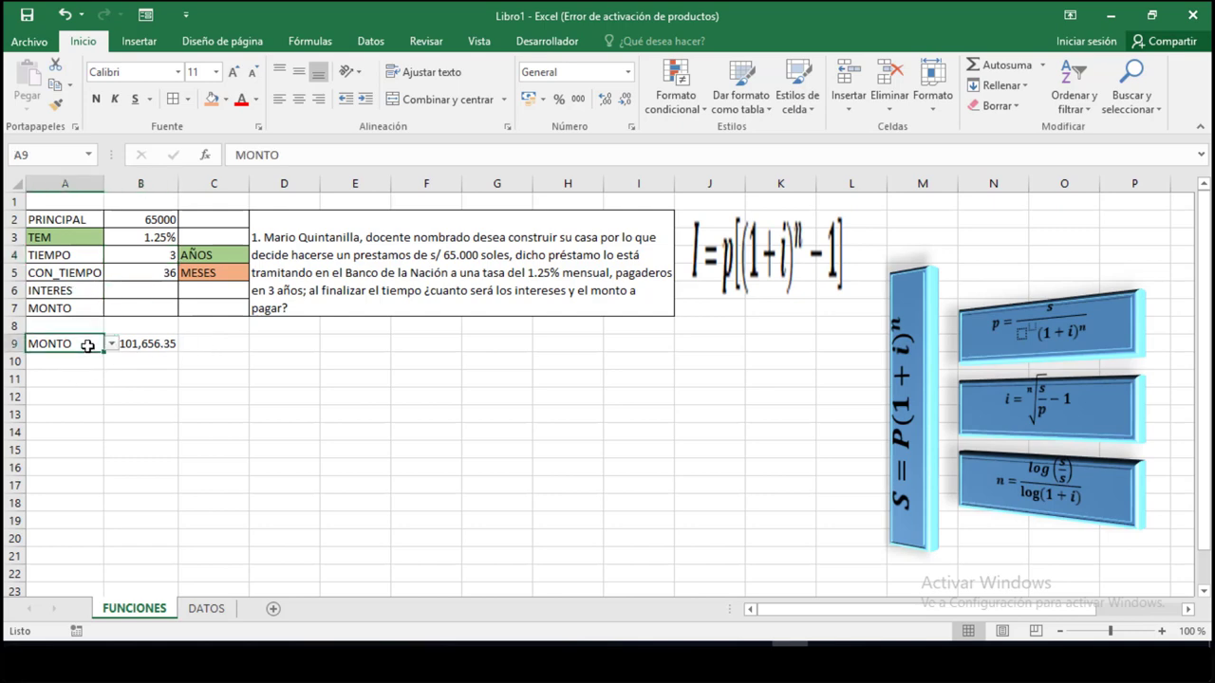
pyautogui.hotkey('ctrl', 'c')
pyautogui.click(82, 380)
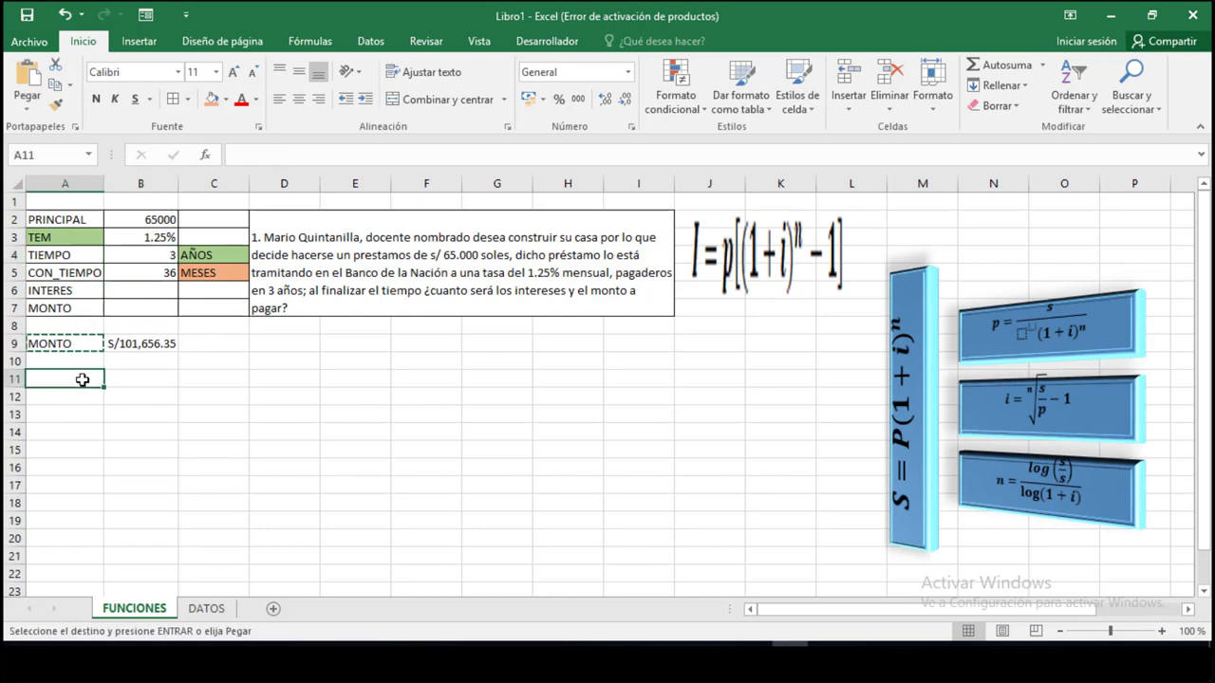
pyautogui.hotkey('ctrl', 'v')
pyautogui.click(112, 378)
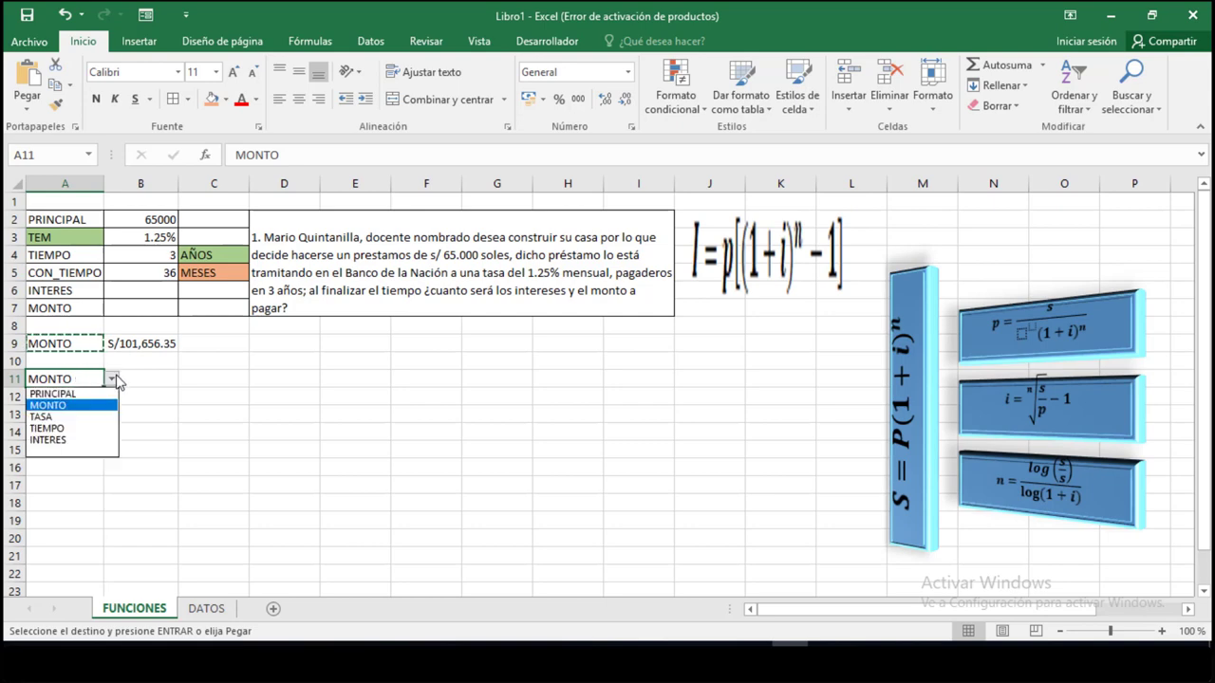
pyautogui.click(66, 440)
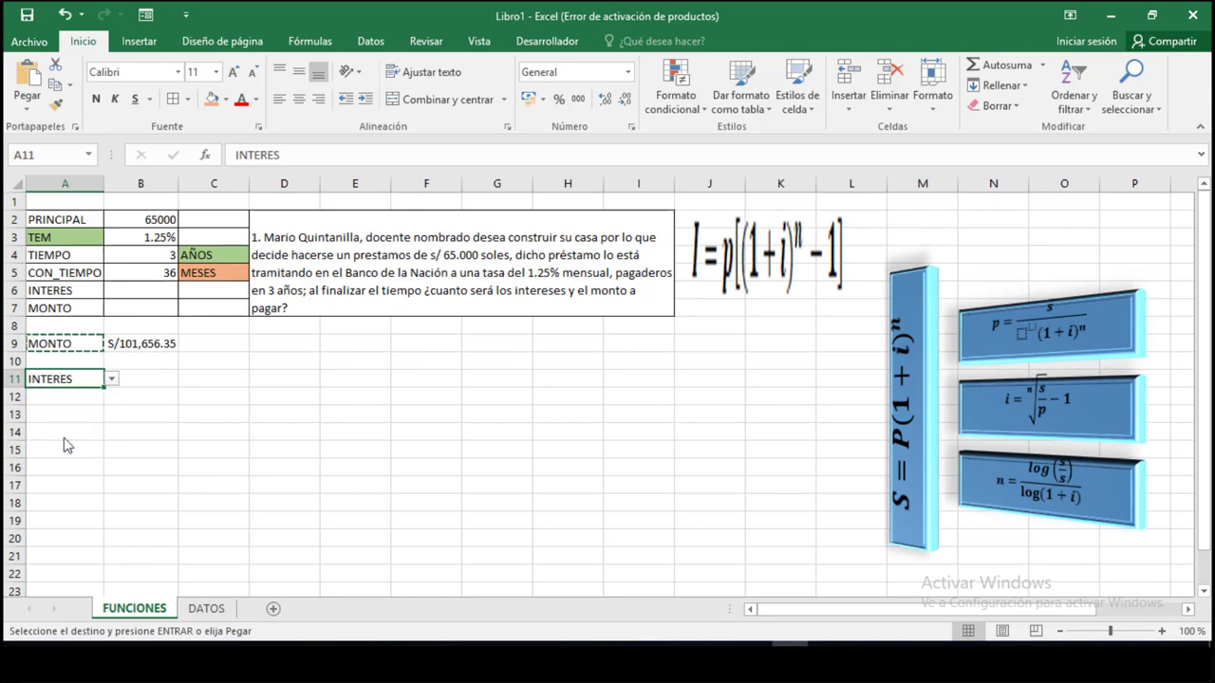
pyautogui.click(144, 387)
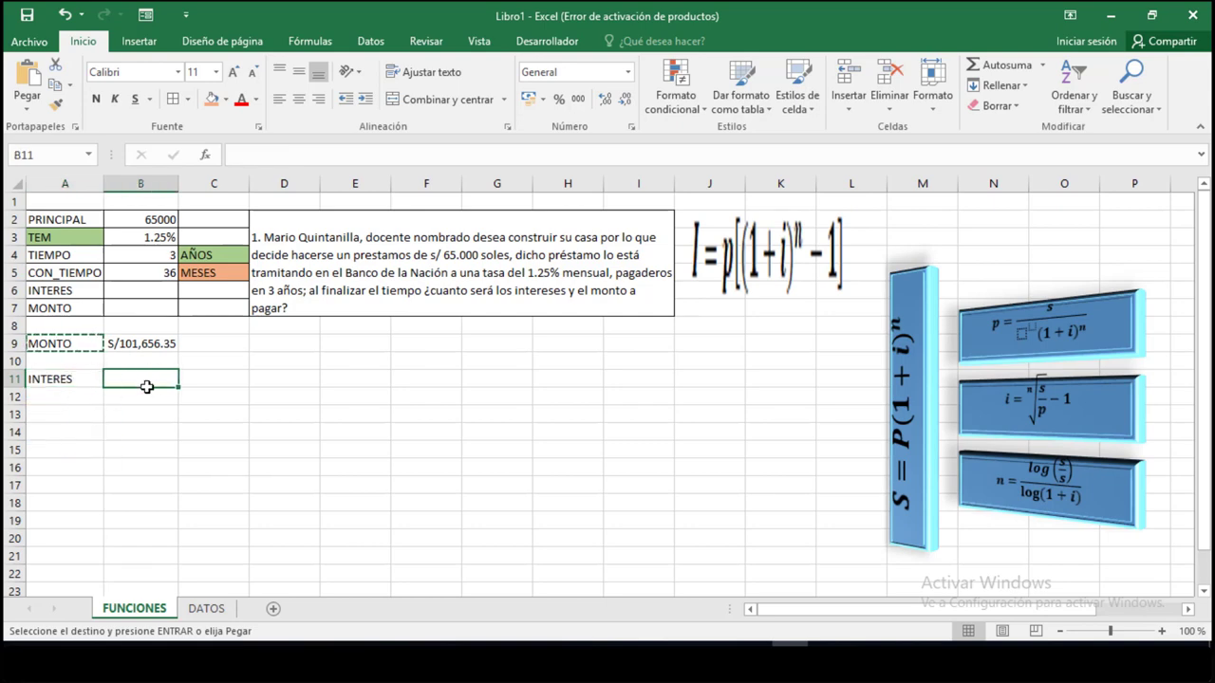
pyautogui.press('Escape')
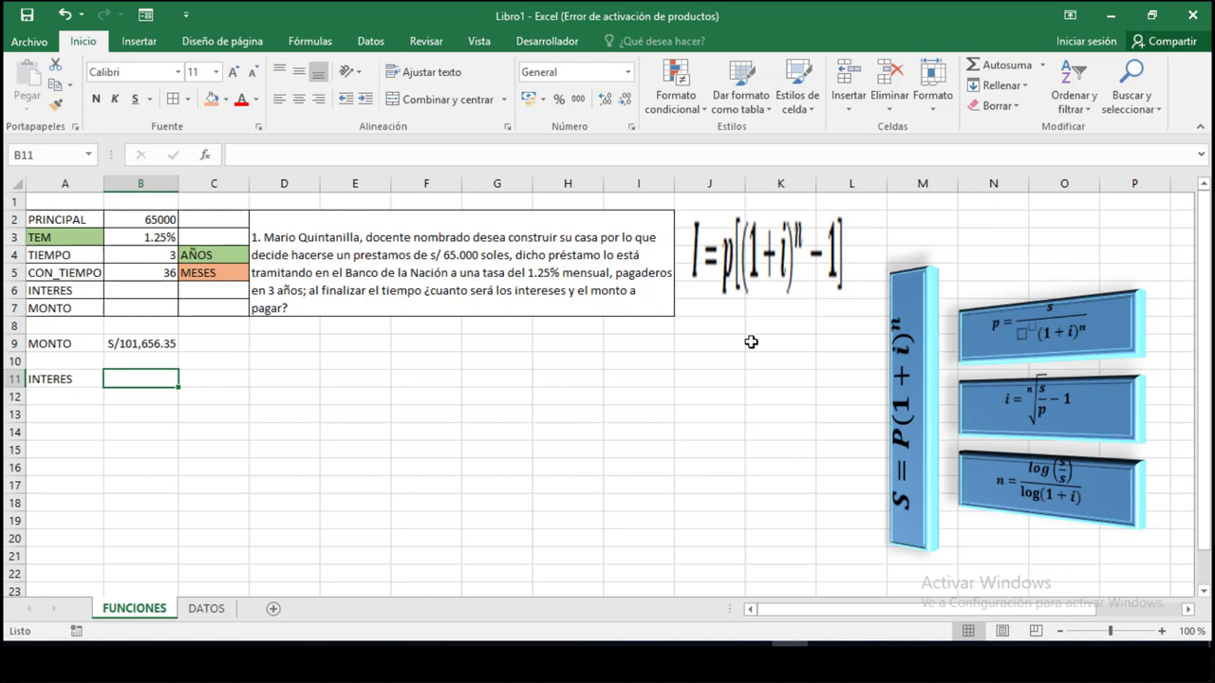
# - Assign the name PRINCIPAL to cell B2
pyautogui.click(161, 220)
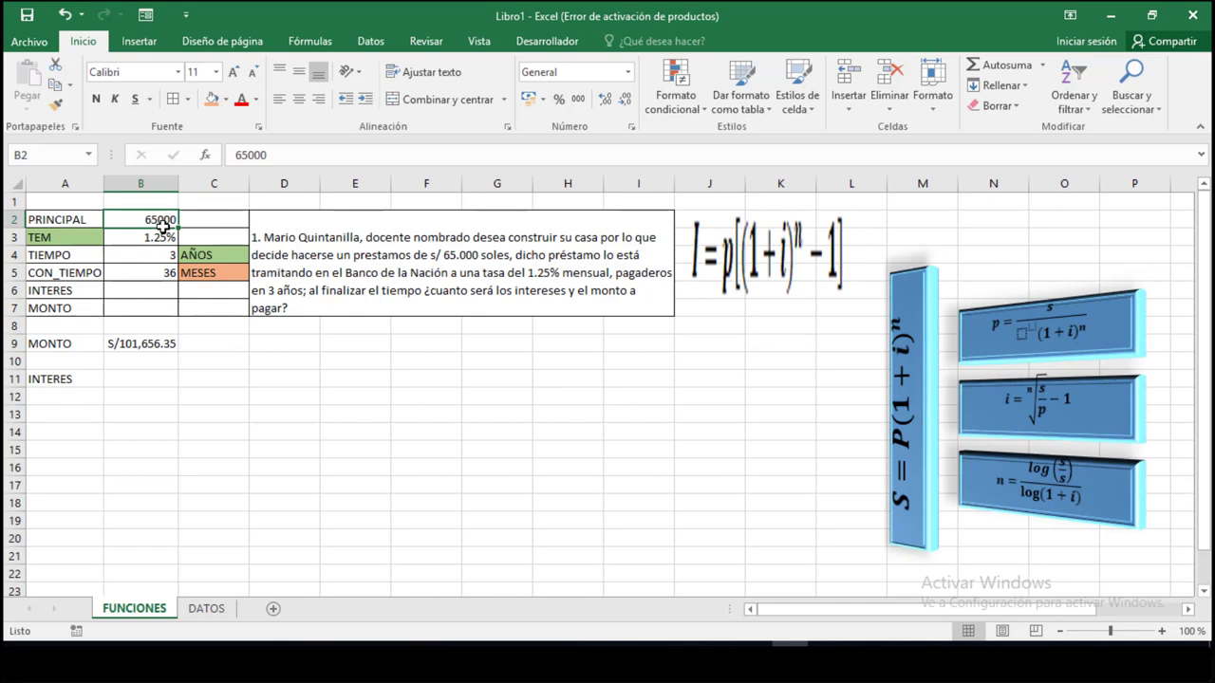
pyautogui.click(24, 152)
pyautogui.write('PRINC')
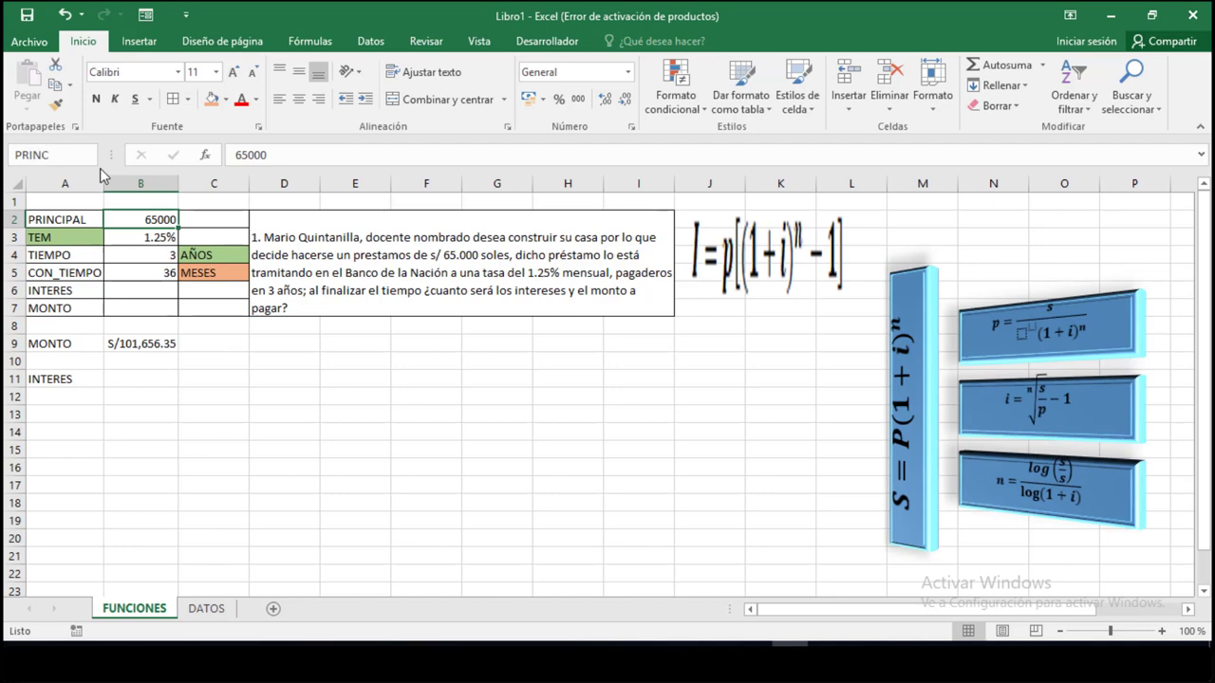
pyautogui.write('IPAL')
pyautogui.press('Return')
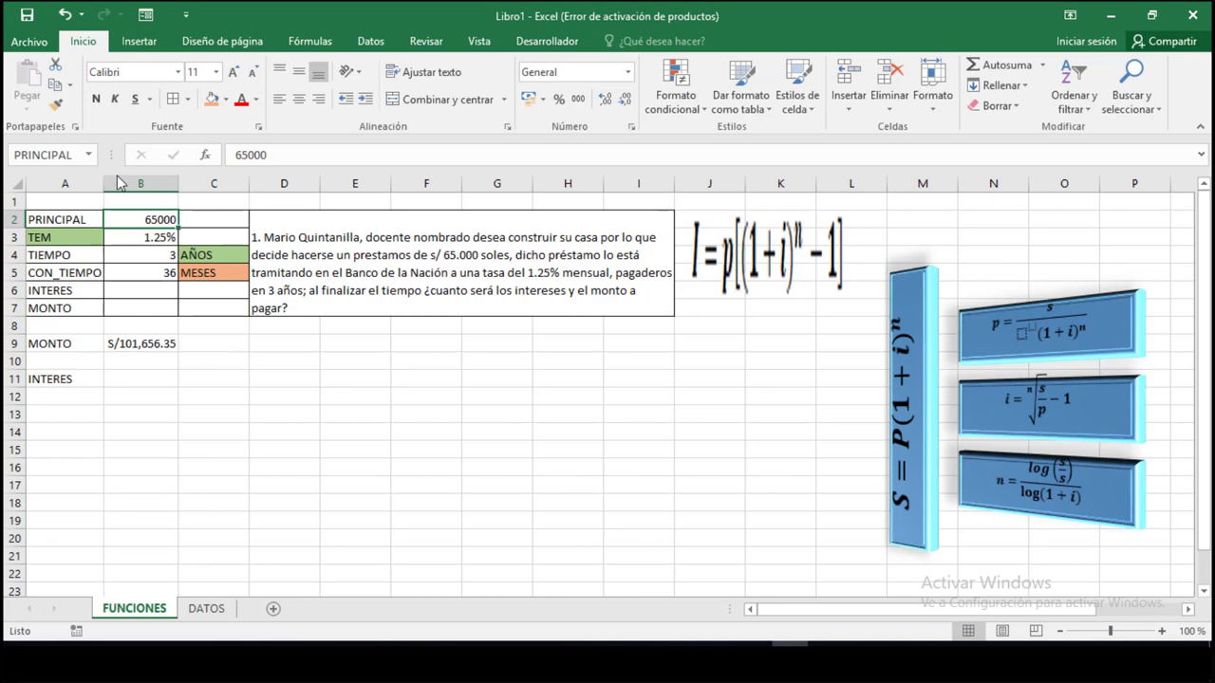
# - Assign the name TASA to the rate cell B3
pyautogui.click(156, 234)
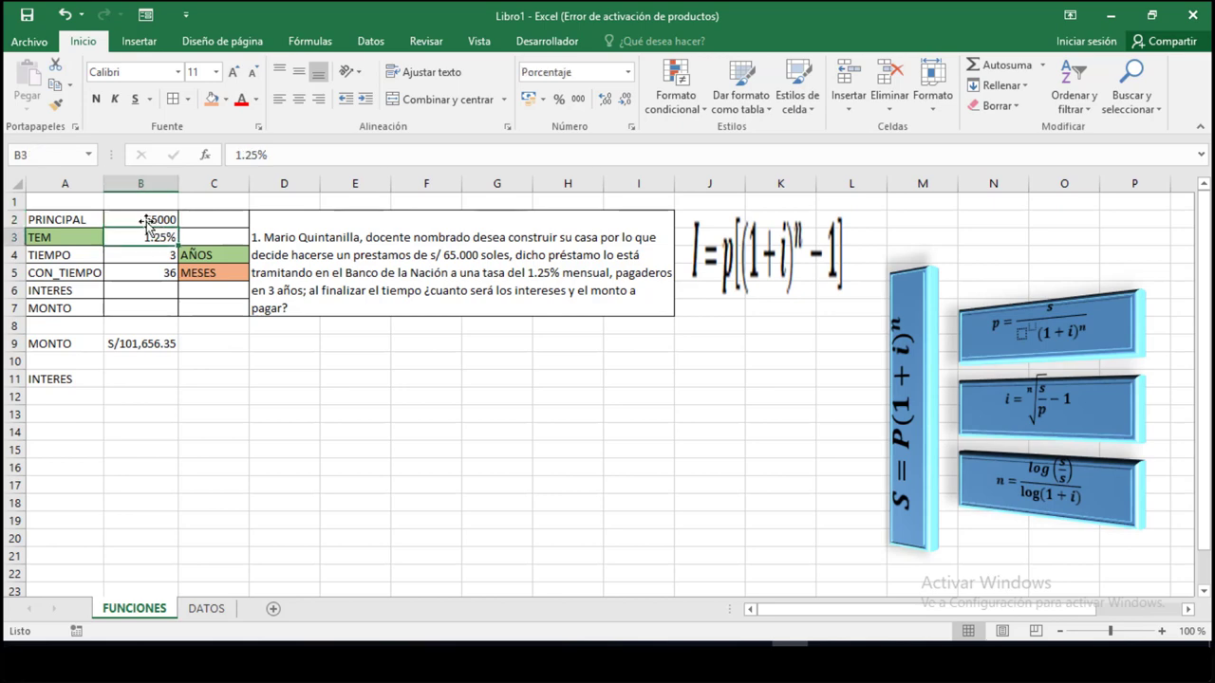
pyautogui.click(50, 155)
pyautogui.write('TASA')
pyautogui.press('Return')
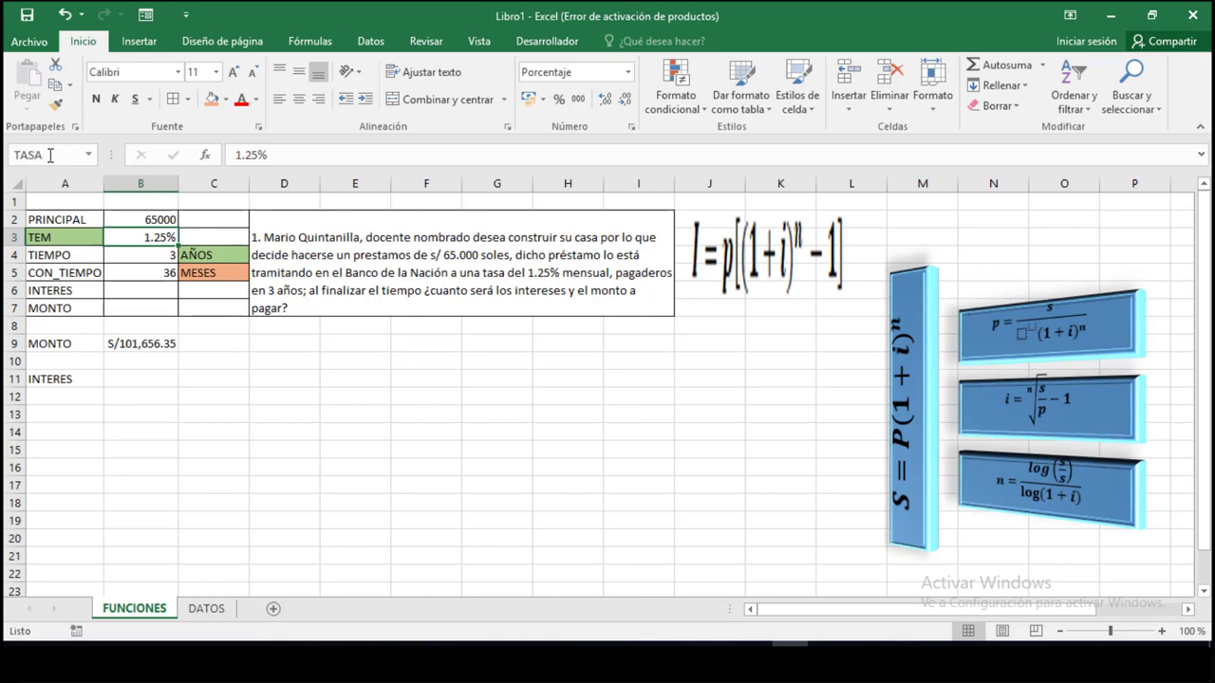
# - Assign the name TIEMPO to the converted time cell B5
pyautogui.press('Return')
pyautogui.press('Return')
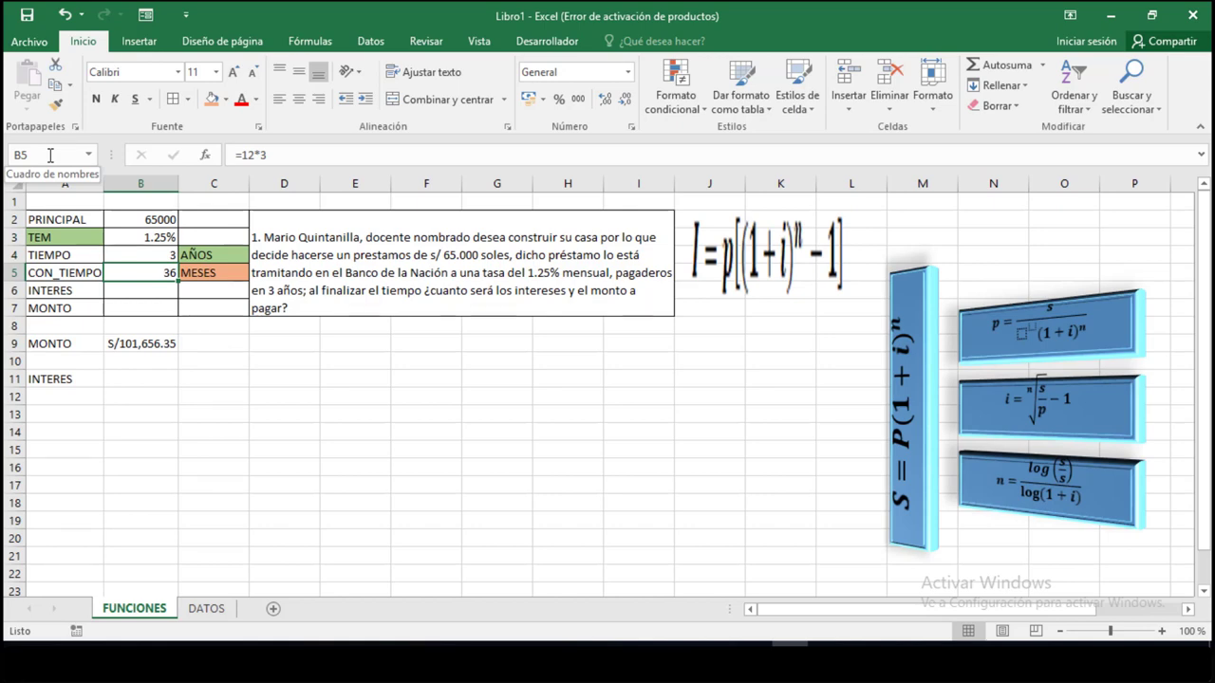
pyautogui.click(51, 154)
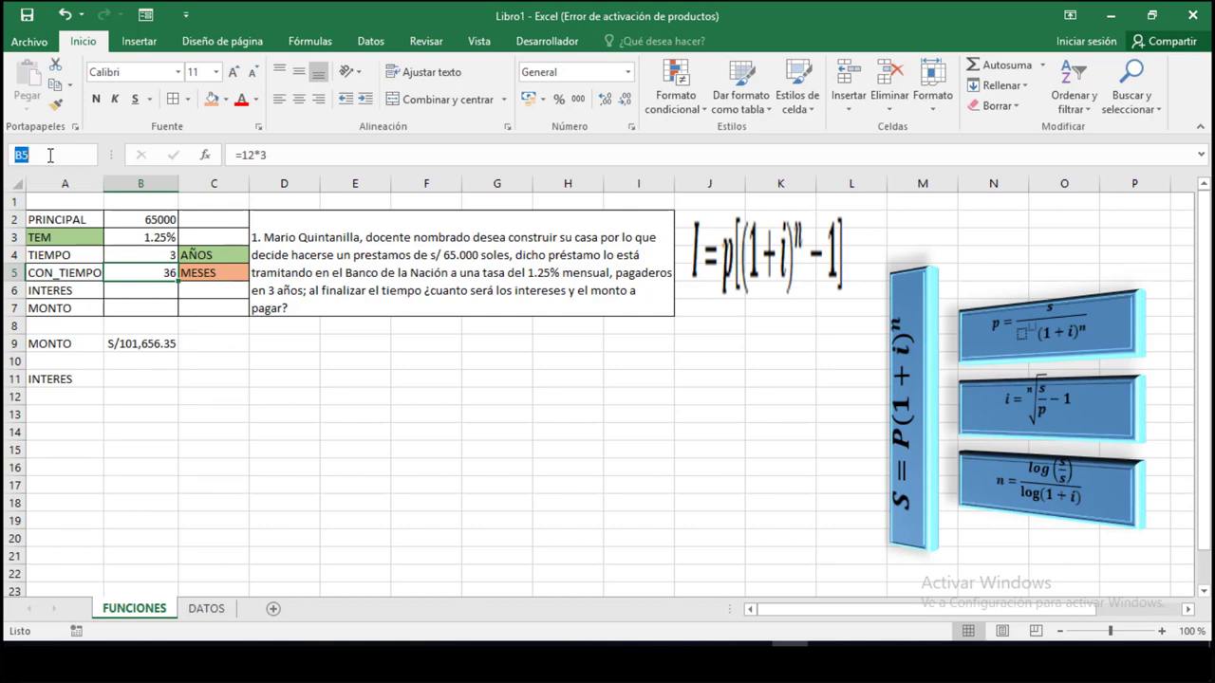
pyautogui.write('TIEMPO')
pyautogui.press('Return')
pyautogui.press('Return')
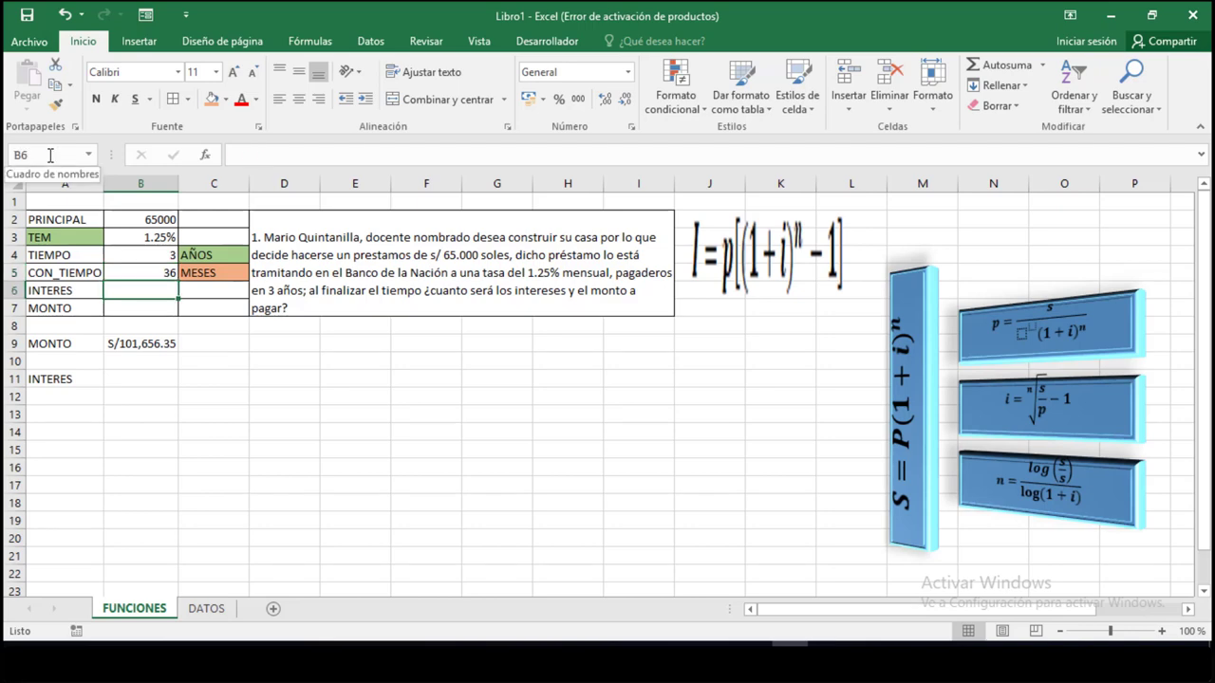
pyautogui.write('I')
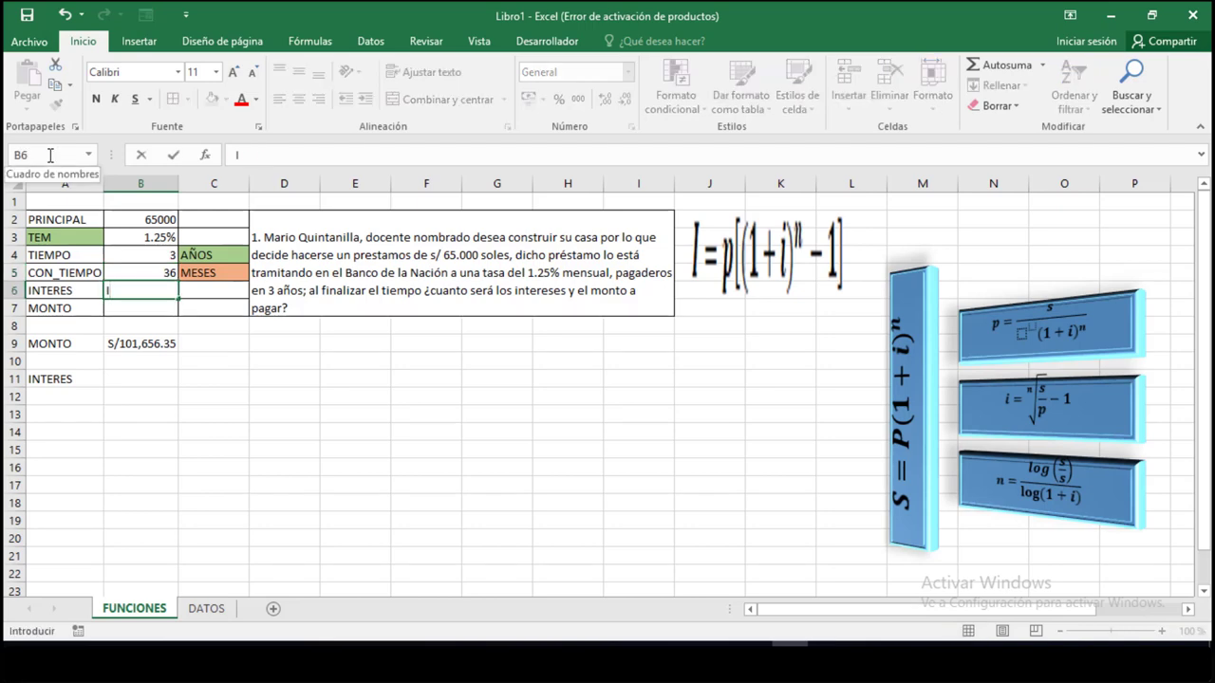
pyautogui.press('BackSpace')
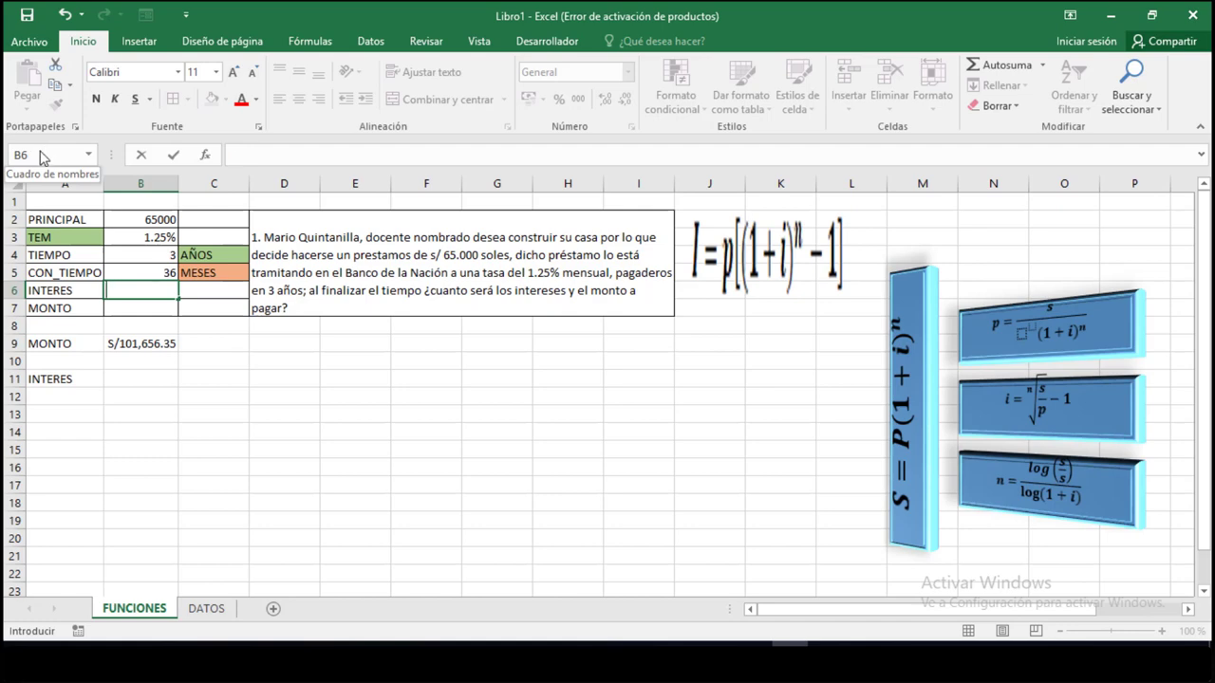
pyautogui.click(158, 309)
# - Assign the name INTERES to cell B6
pyautogui.click(153, 293)
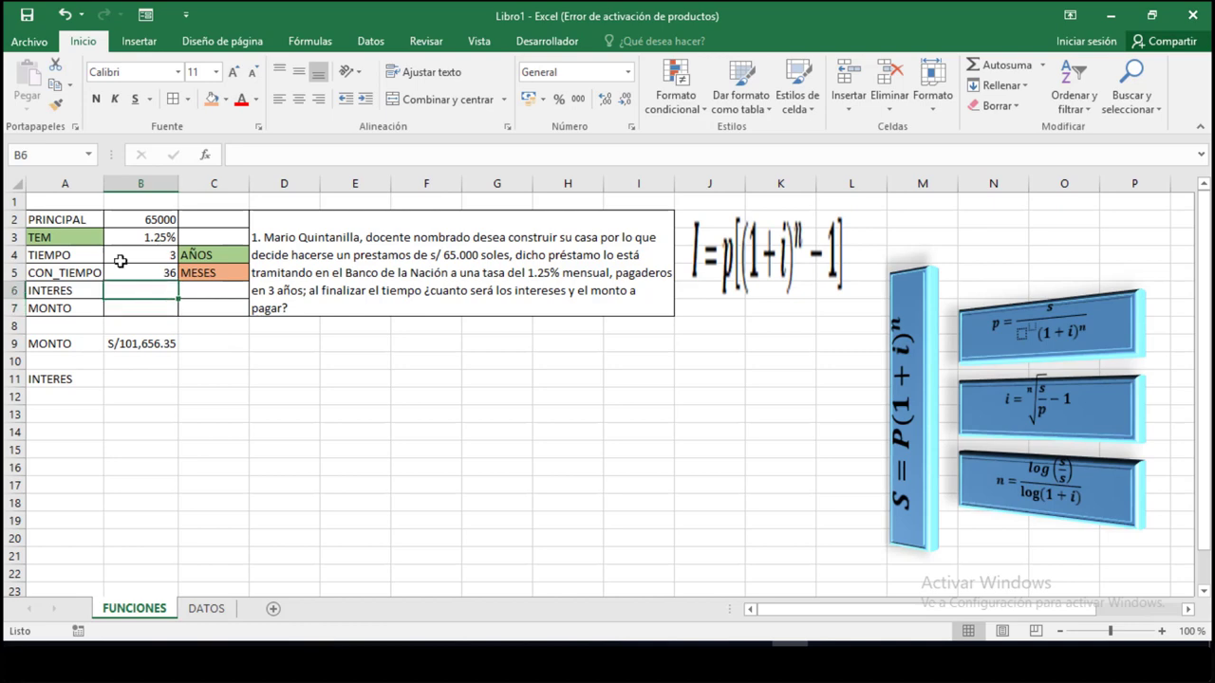
pyautogui.click(19, 155)
pyautogui.write('INTWRW')
pyautogui.press('BackSpace')
pyautogui.press('BackSpace')
pyautogui.press('BackSpace')
pyautogui.press('BackSpace')
pyautogui.write('TW')
pyautogui.press('BackSpace')
pyautogui.press('BackSpace')
pyautogui.write('TERES')
pyautogui.press('Return')
# - Assign the name MONTO to cell B7
pyautogui.click(155, 306)
pyautogui.write('=')
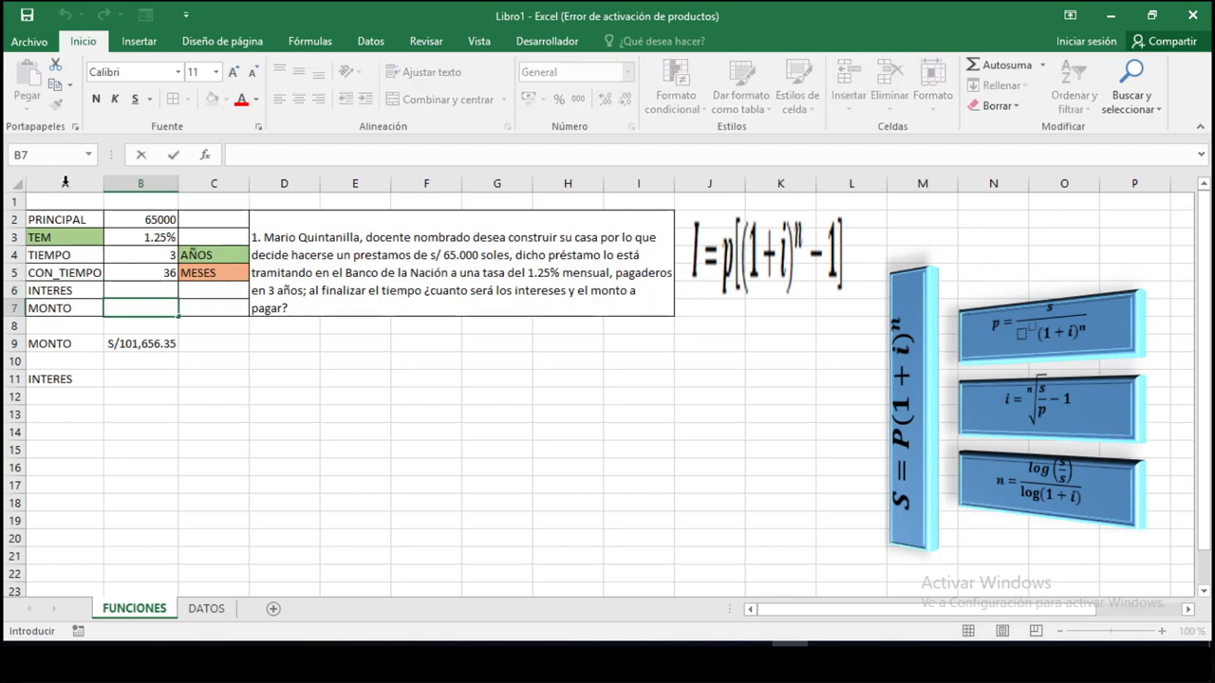
pyautogui.click(49, 155)
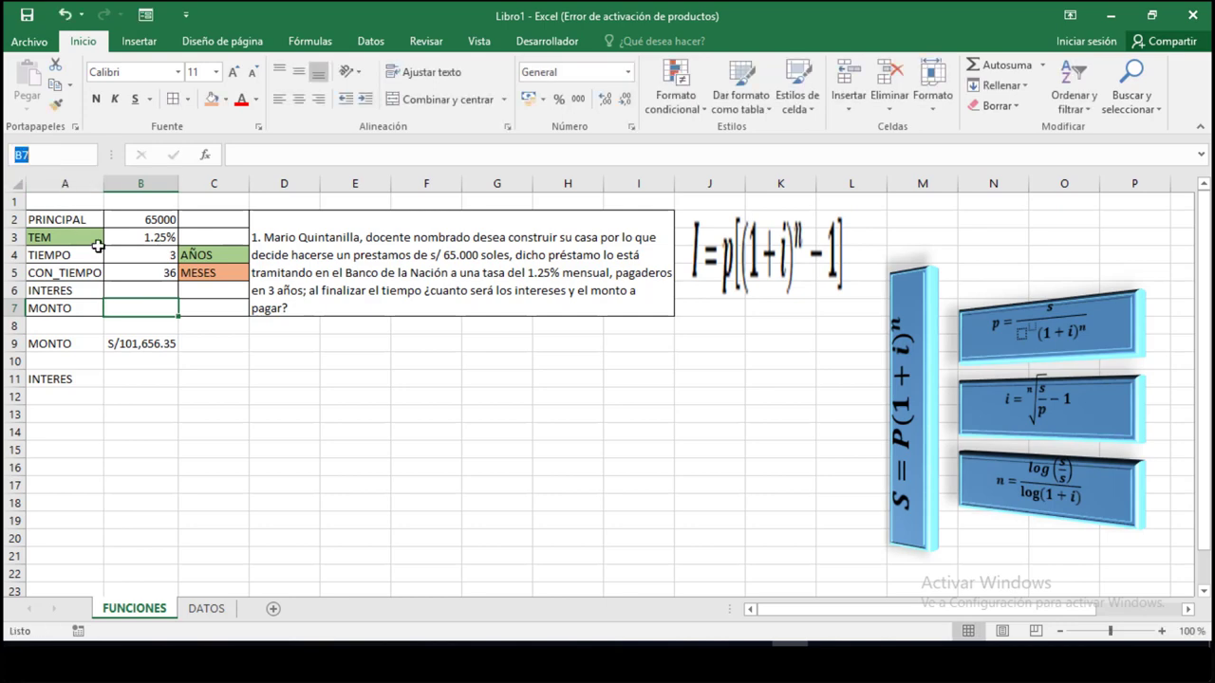
pyautogui.write('MONTO')
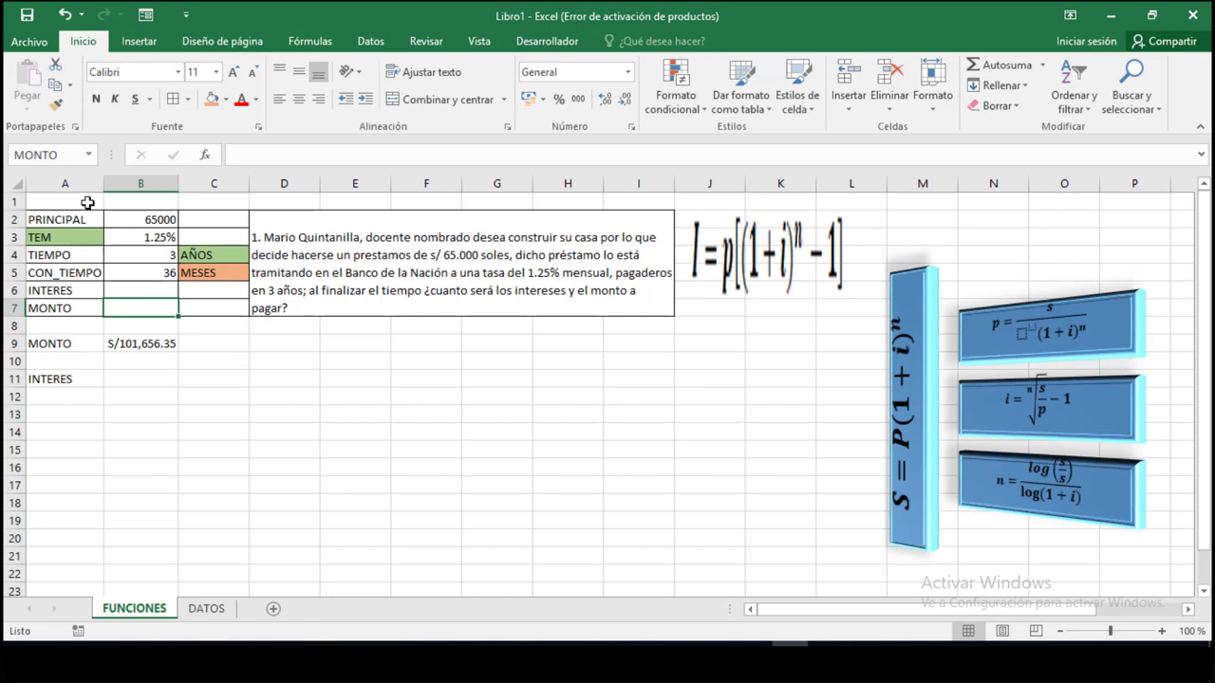
pyautogui.press('Return')
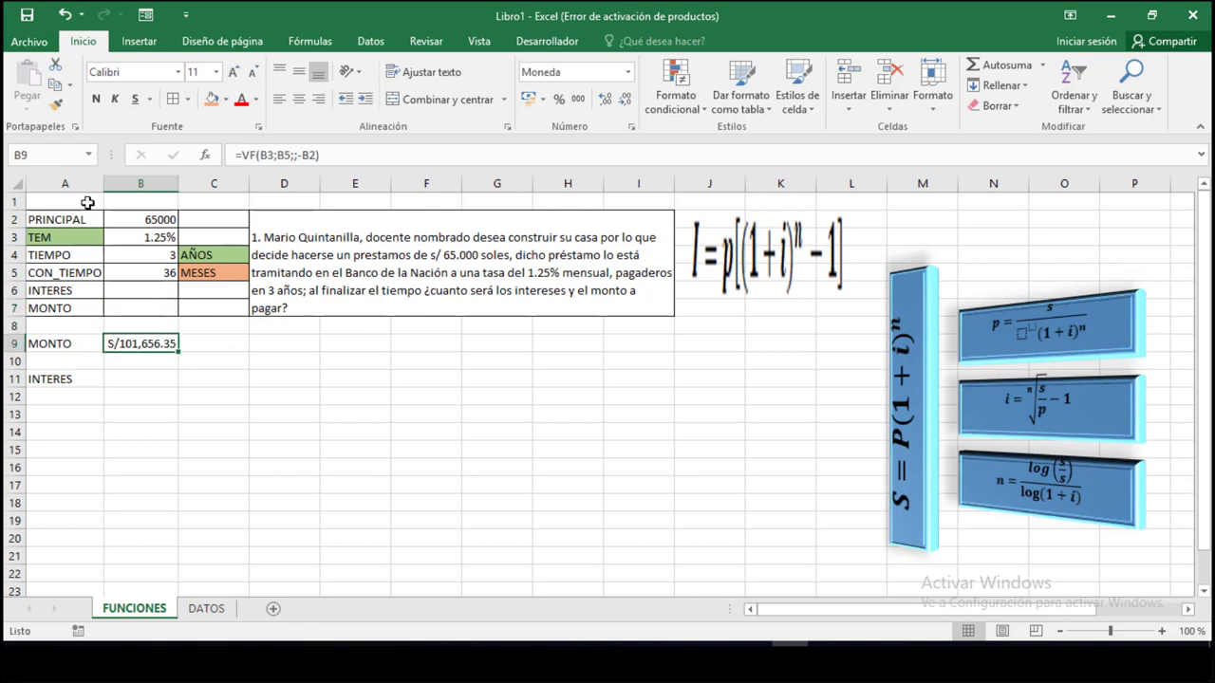
# - Enter the interest formula =PRINCIPAL*((1+TASA)^(TIEMPO))-1 in cell B11 using the named cells
pyautogui.click(153, 373)
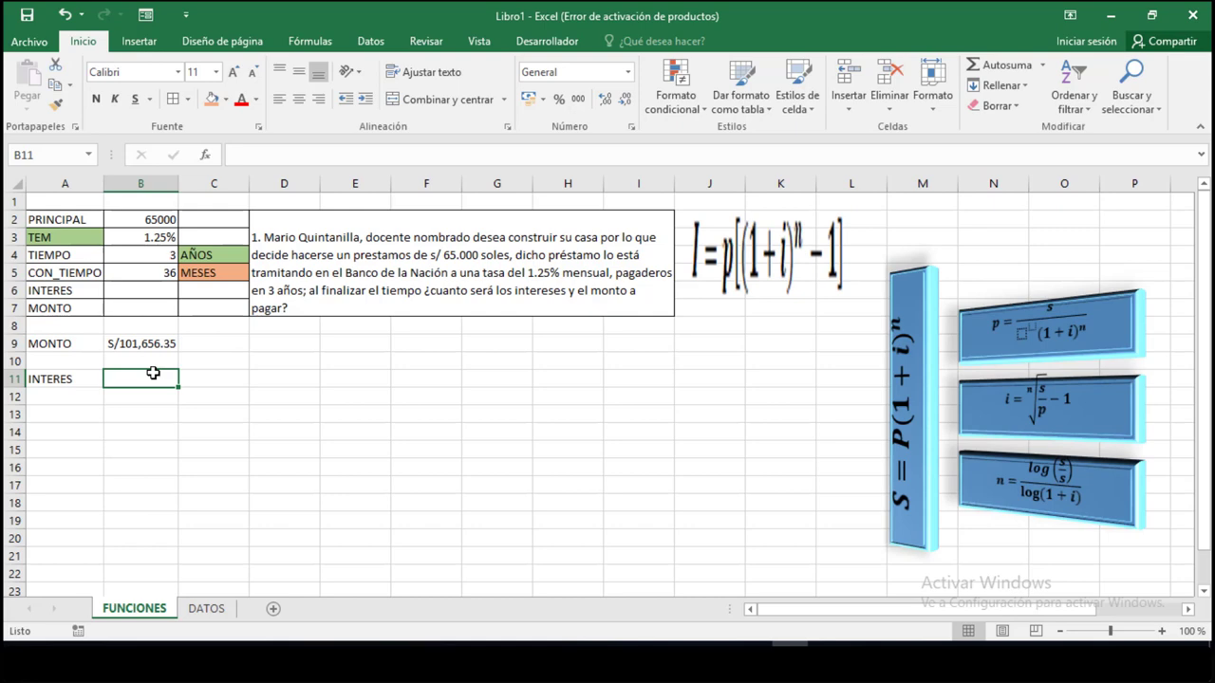
pyautogui.write('=')
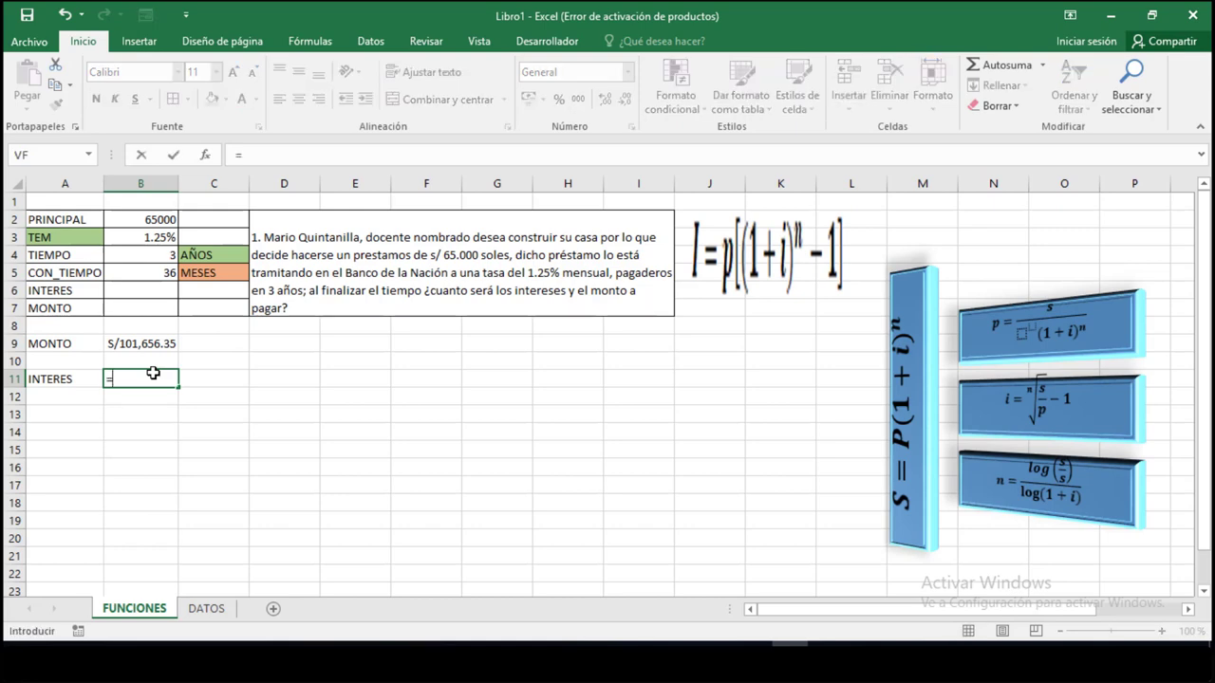
pyautogui.write('PRINI')
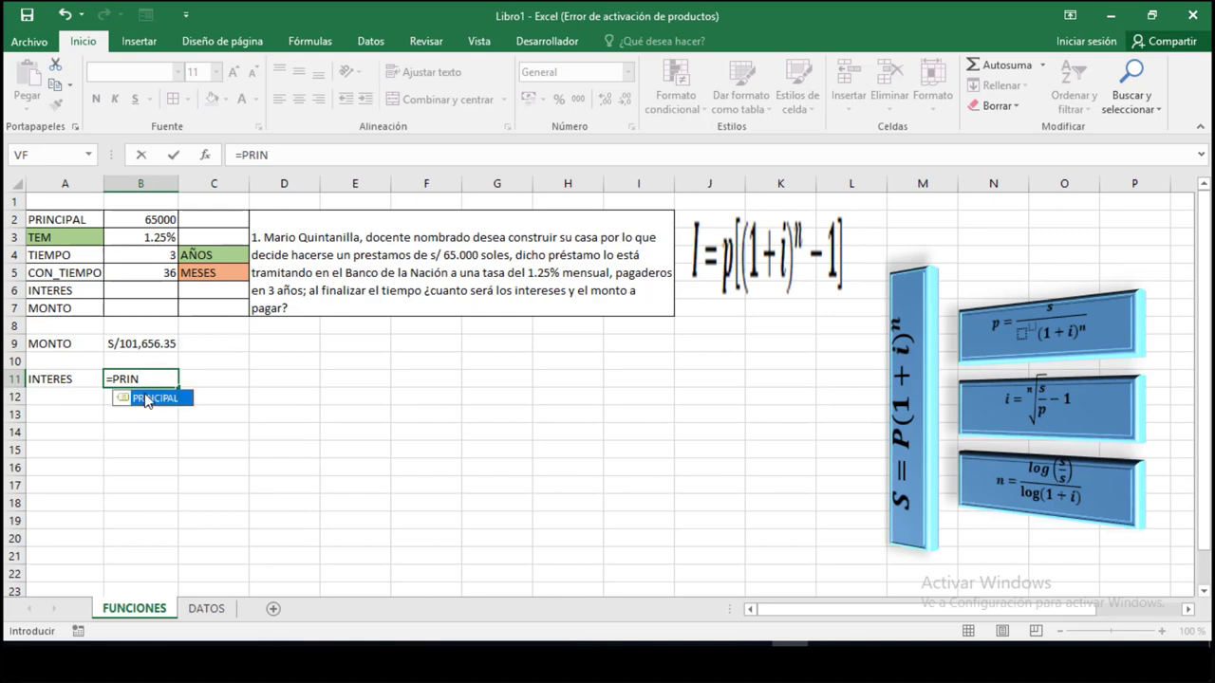
pyautogui.doubleClick(144, 397)
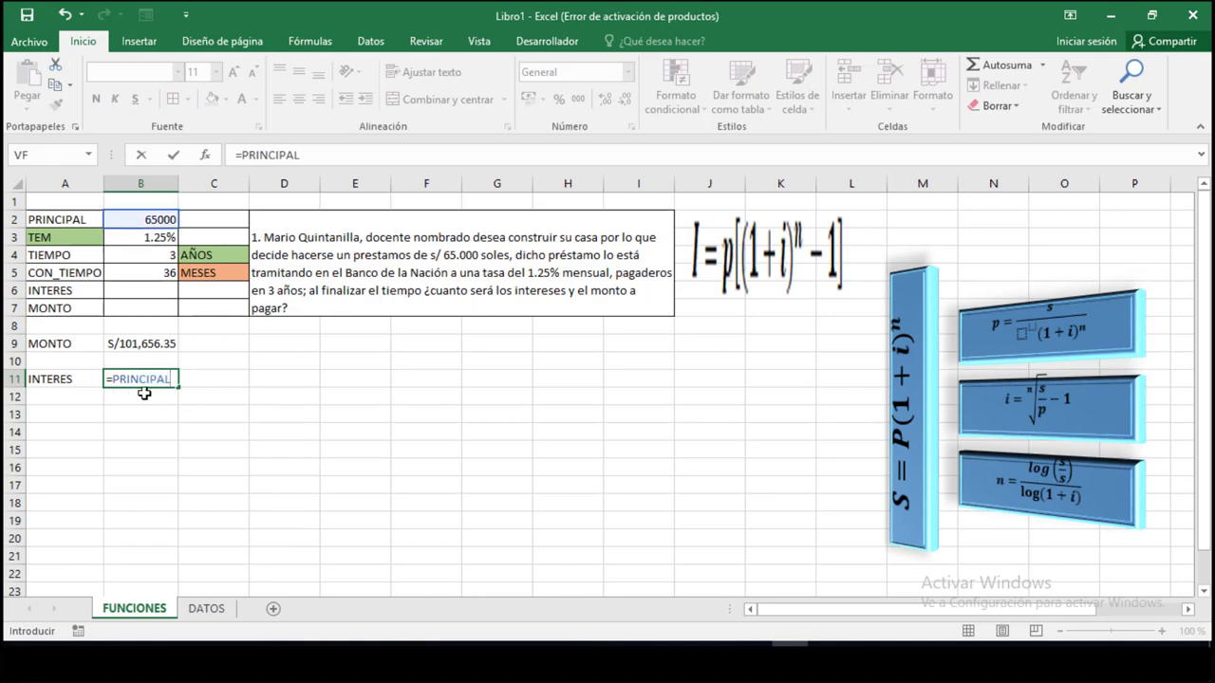
pyautogui.write('*((1+TASA')
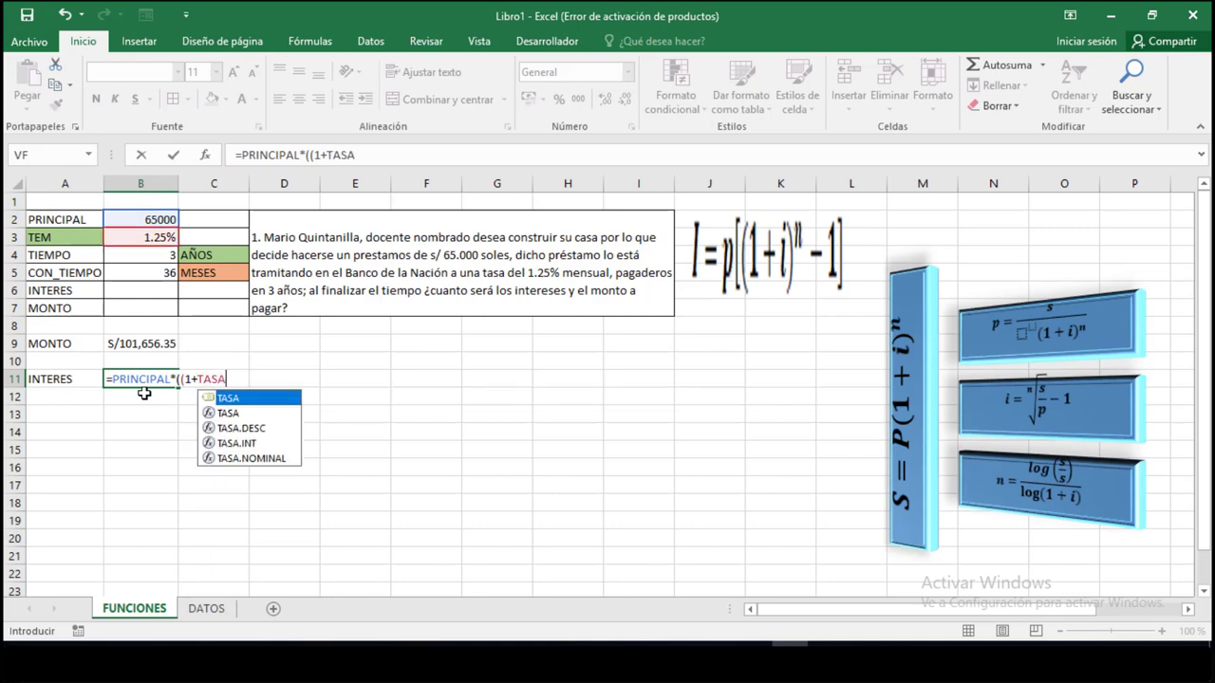
pyautogui.click(241, 401)
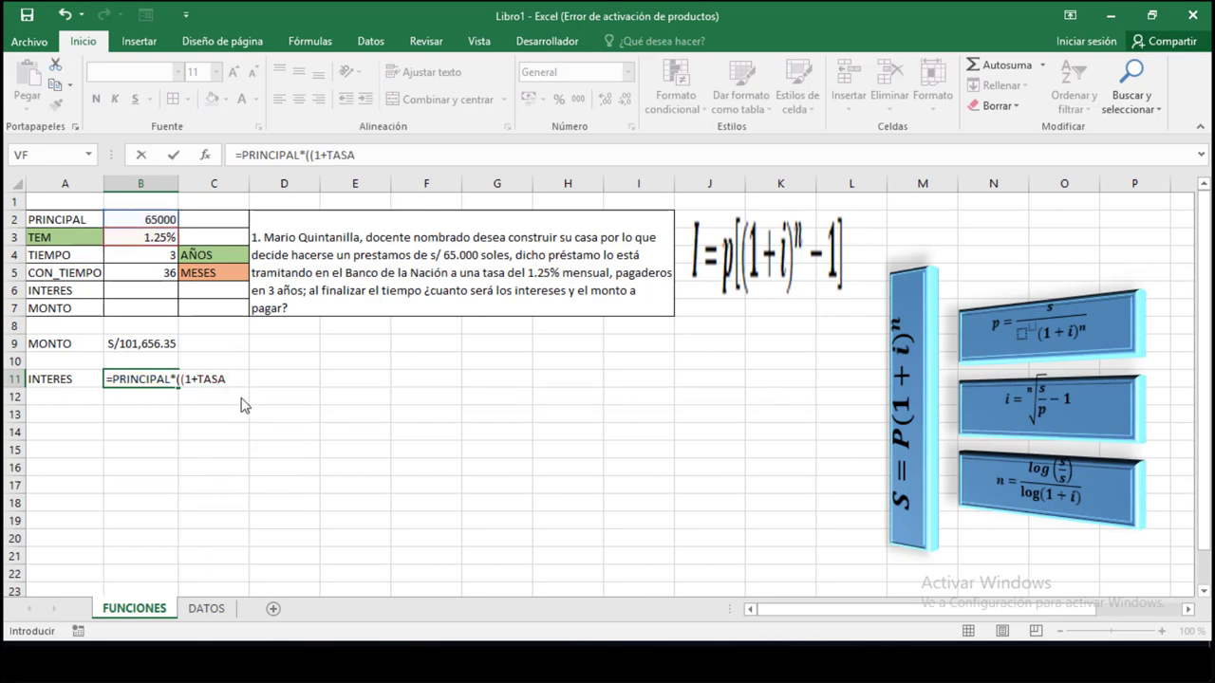
pyautogui.write(')')
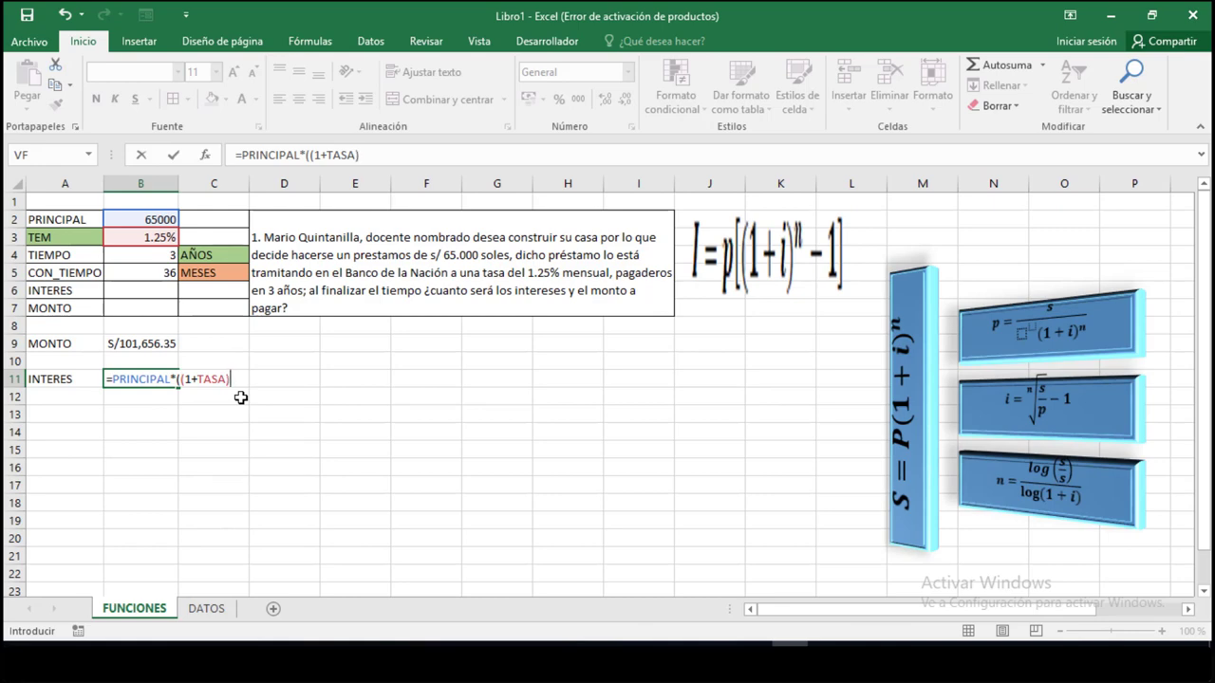
pyautogui.write('^(TIW')
pyautogui.press('BackSpace')
pyautogui.doubleClick(259, 398)
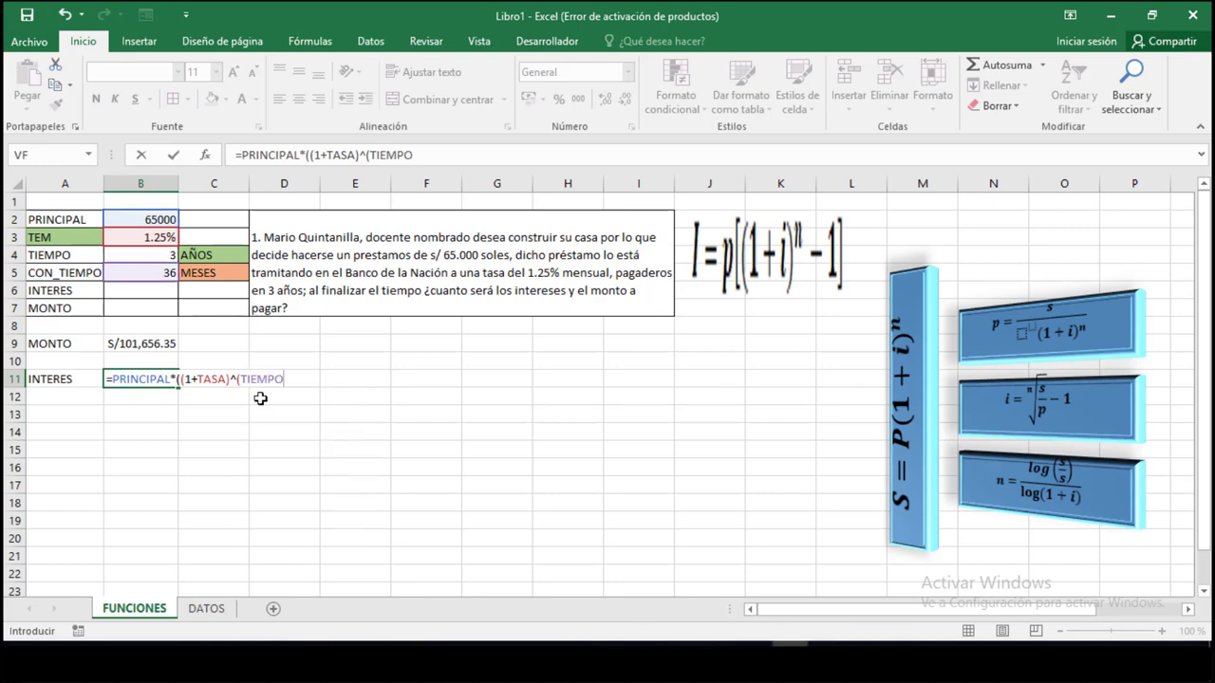
pyautogui.write('))-1')
pyautogui.press('Return')
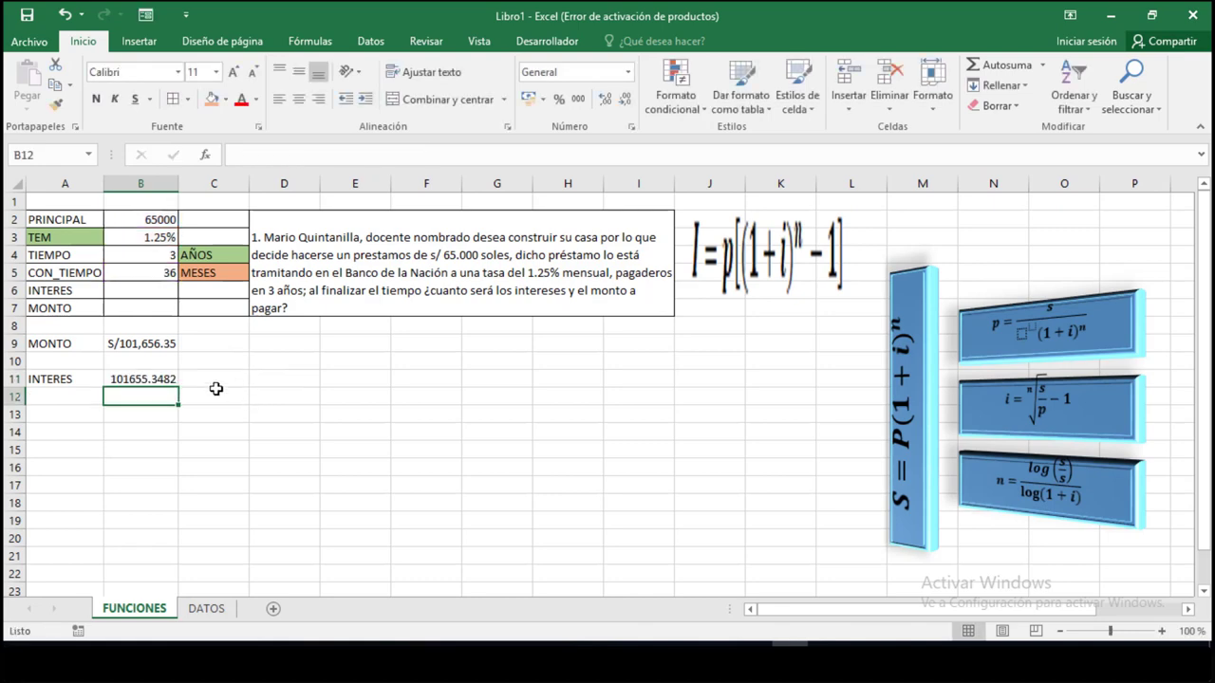
# - Correct the parentheses in the B11 interest formula so it reads =PRINCIPAL*(((1+TASA)^(TIEMPO))-1)
pyautogui.click(148, 376)
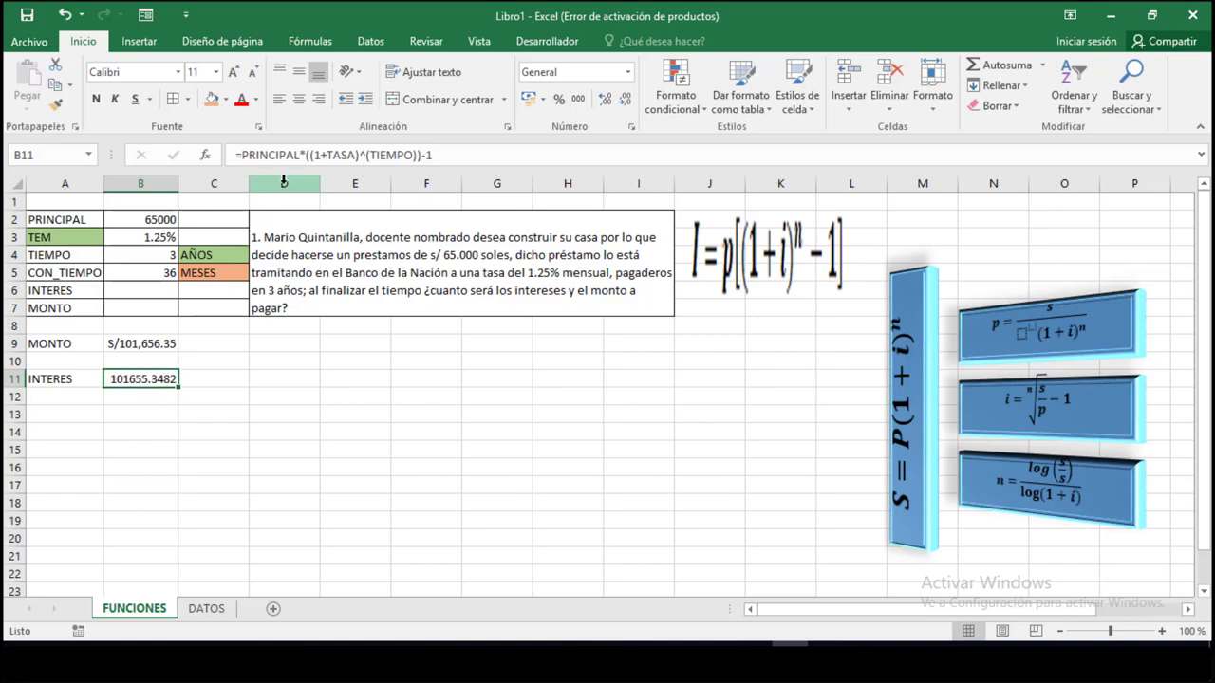
pyautogui.click(336, 154)
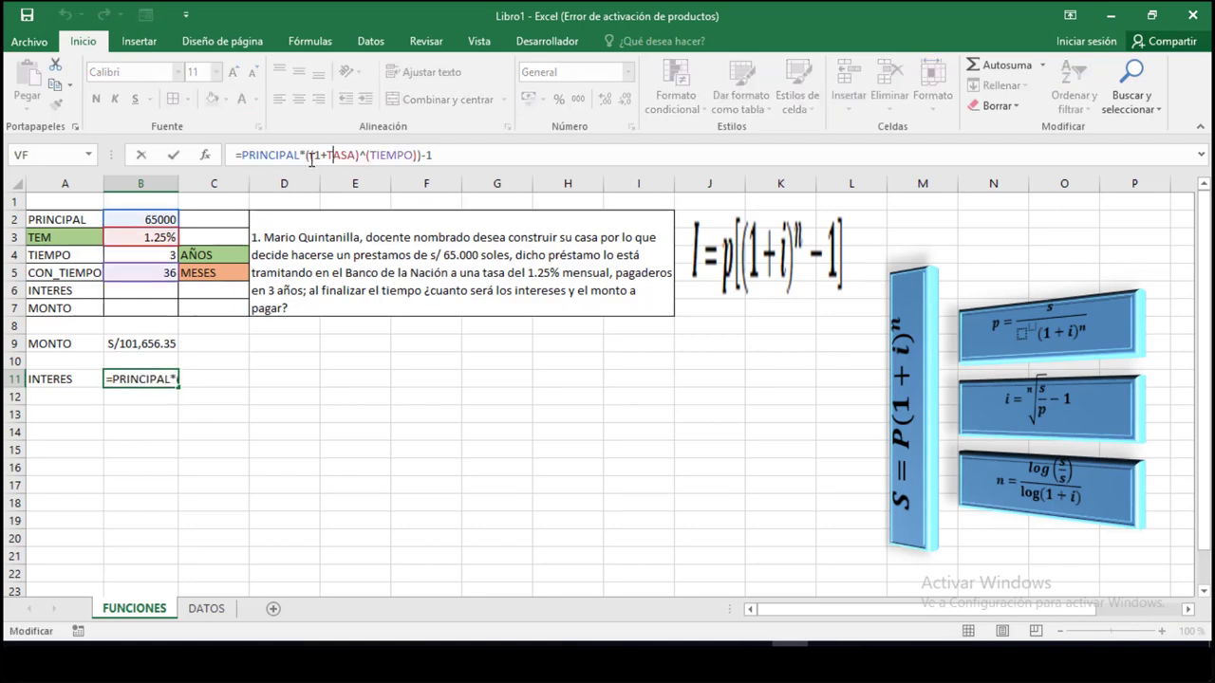
pyautogui.click(310, 155)
pyautogui.write('(')
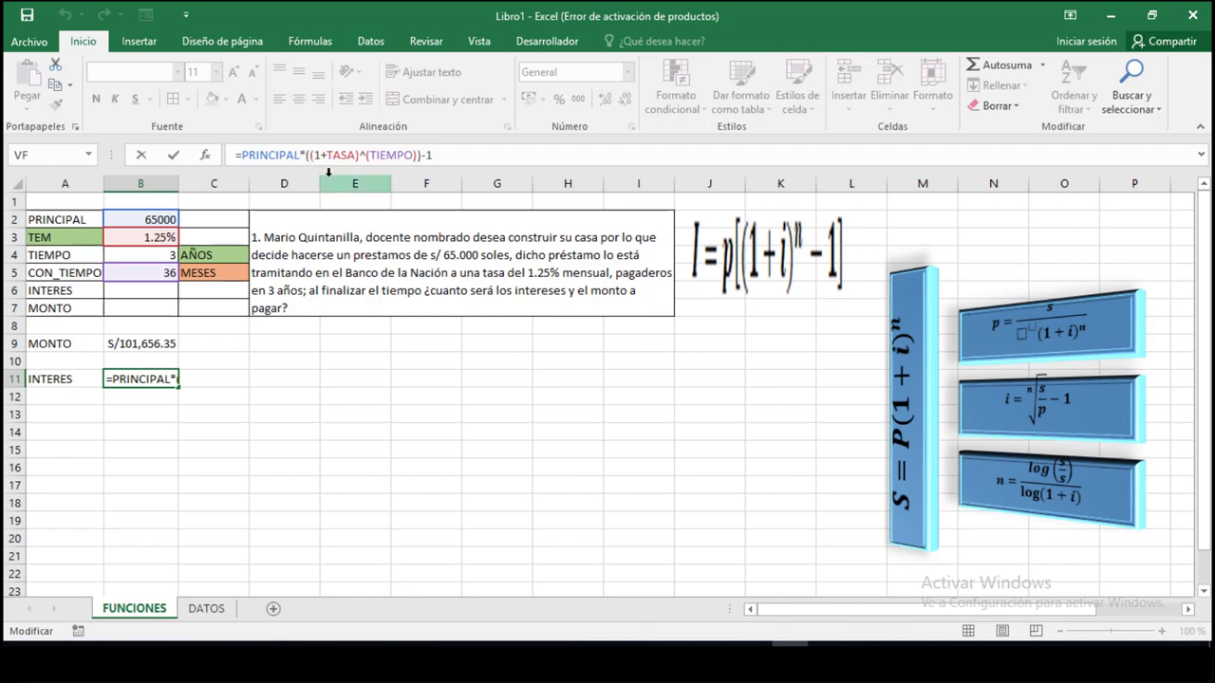
pyautogui.write('(')
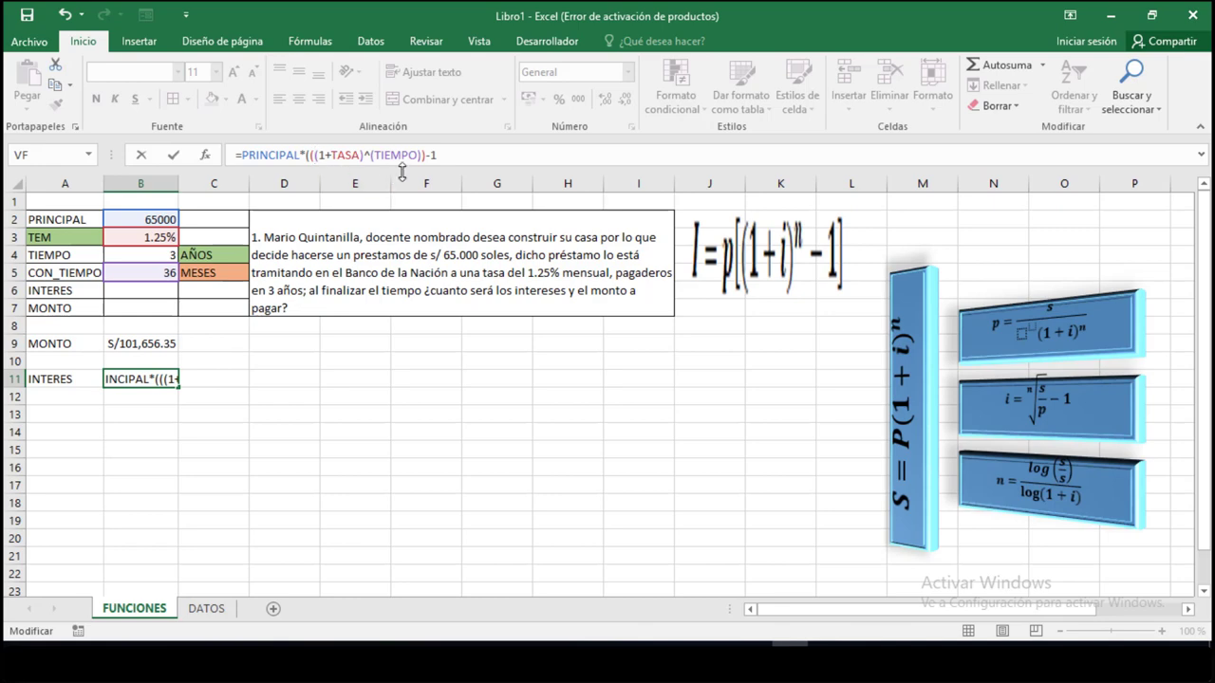
pyautogui.click(450, 154)
pyautogui.write(')')
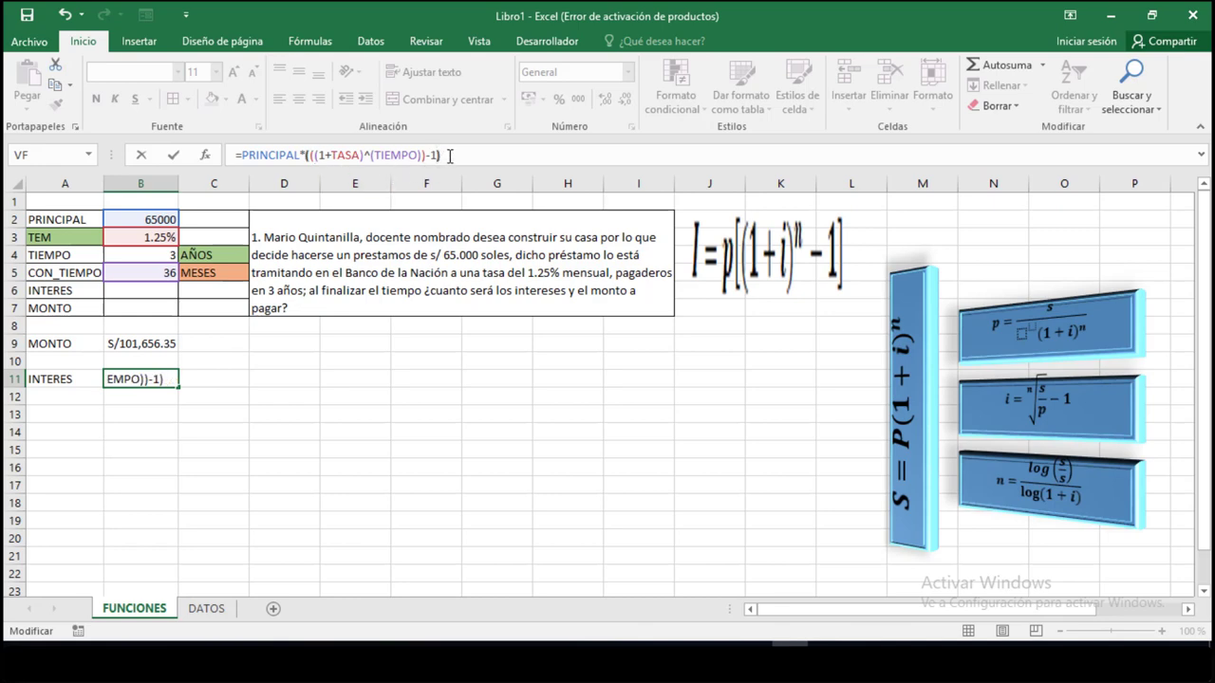
pyautogui.press('Return')
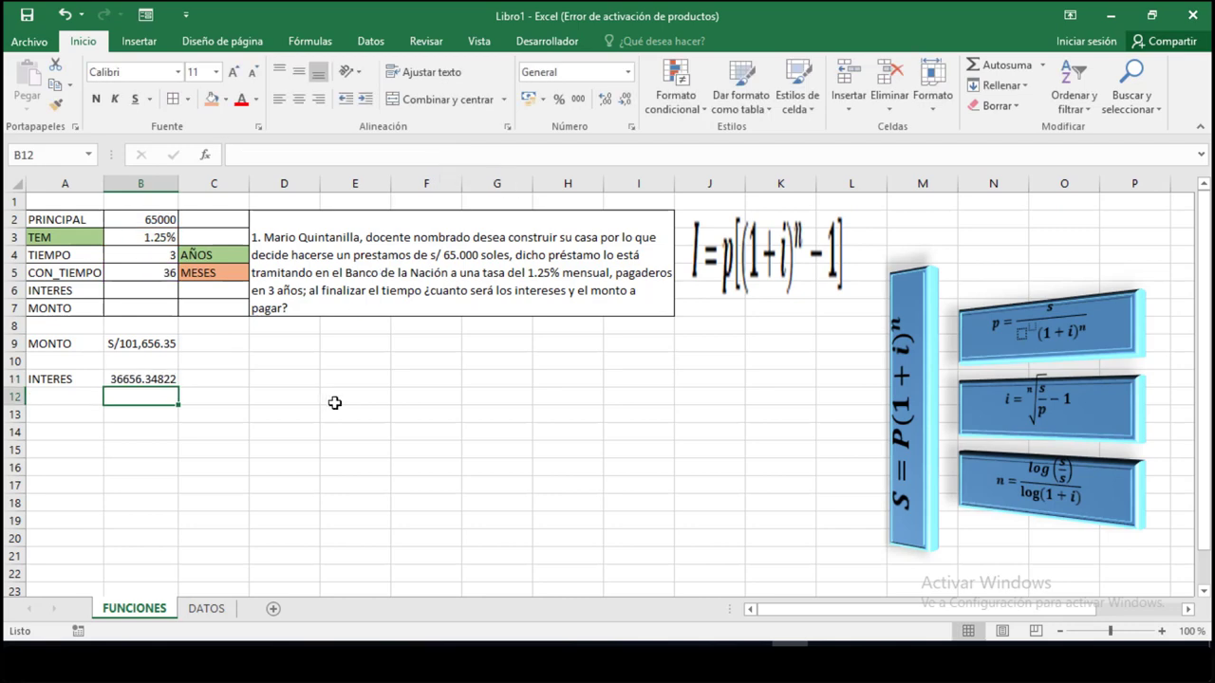
# - Copy the currency format of the MONTO result in B9 to the interest result in B11
pyautogui.click(161, 379)
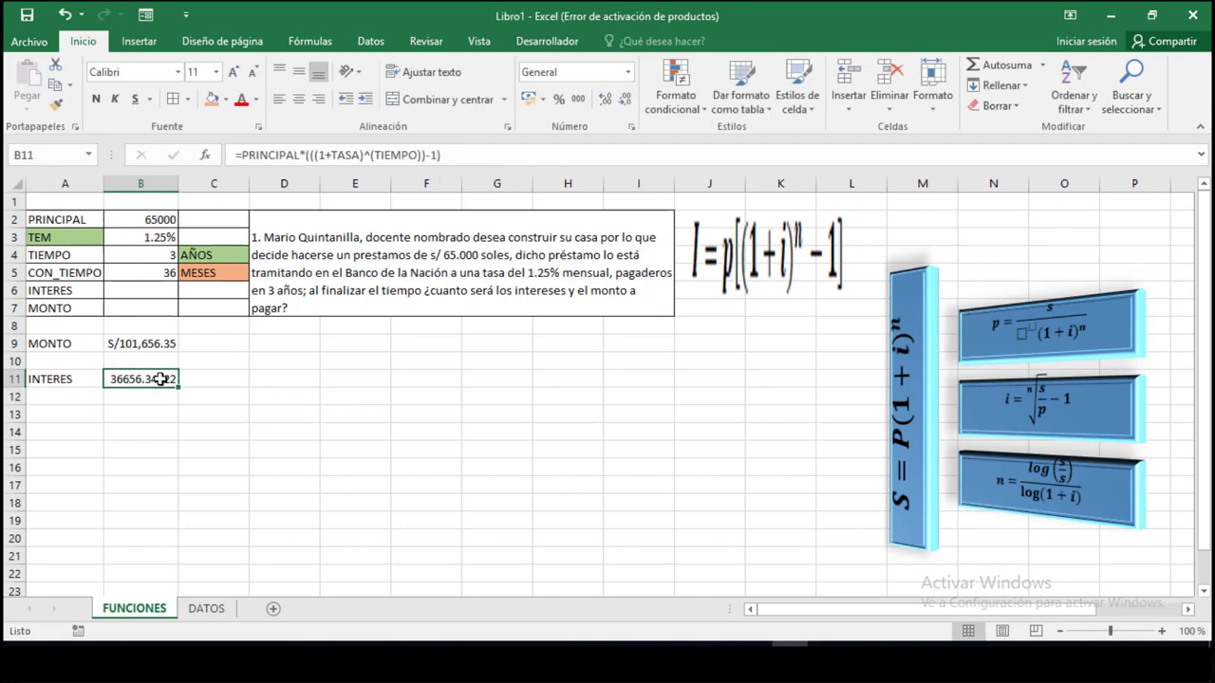
pyautogui.click(148, 346)
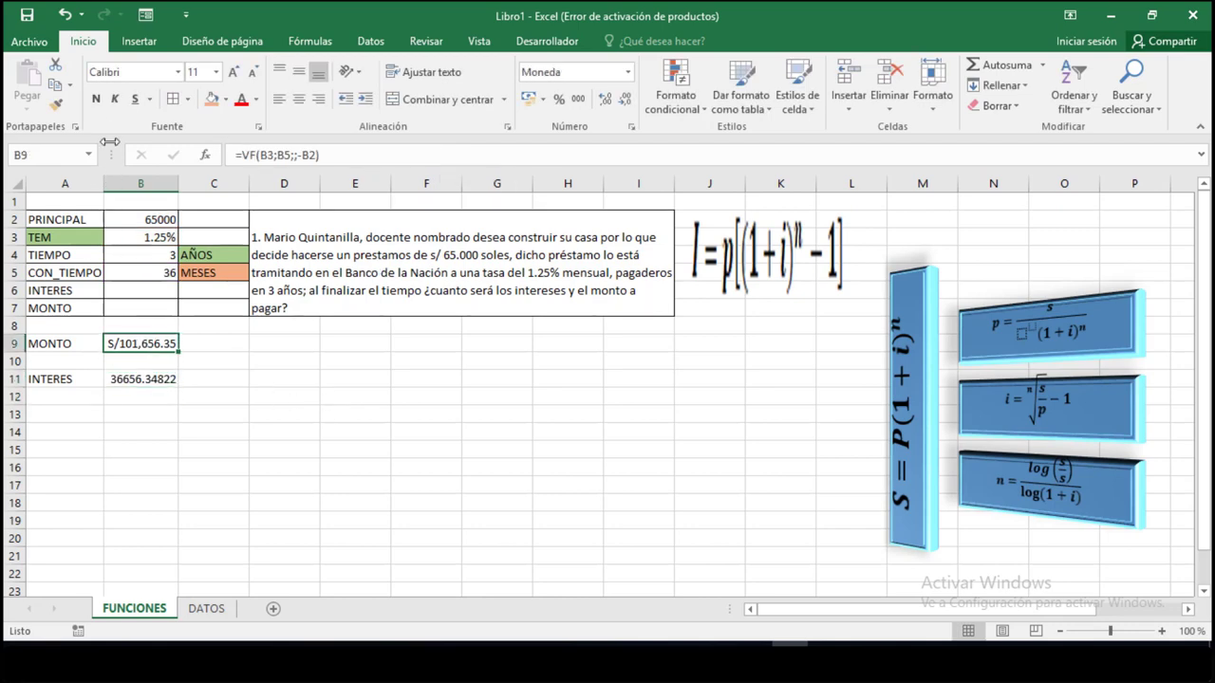
pyautogui.click(56, 104)
pyautogui.click(161, 379)
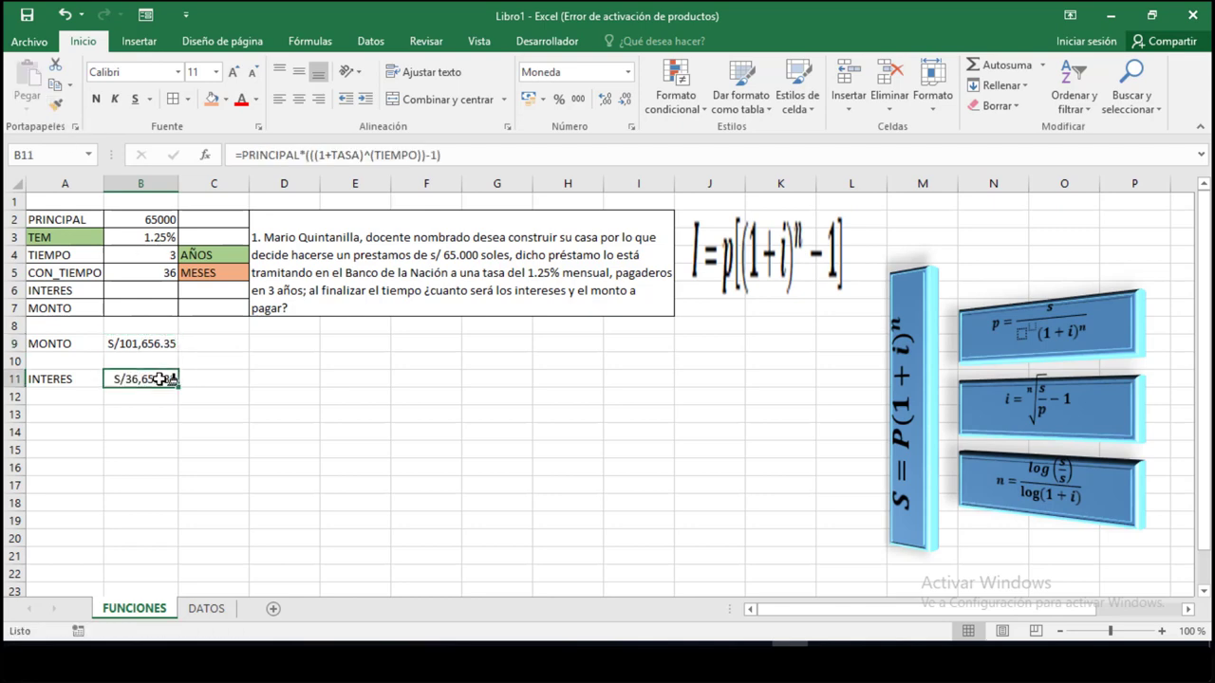
# - Enter the check formula =B9-PRINCIPAL in cell C11 to calculate the interest by subtraction
pyautogui.click(210, 379)
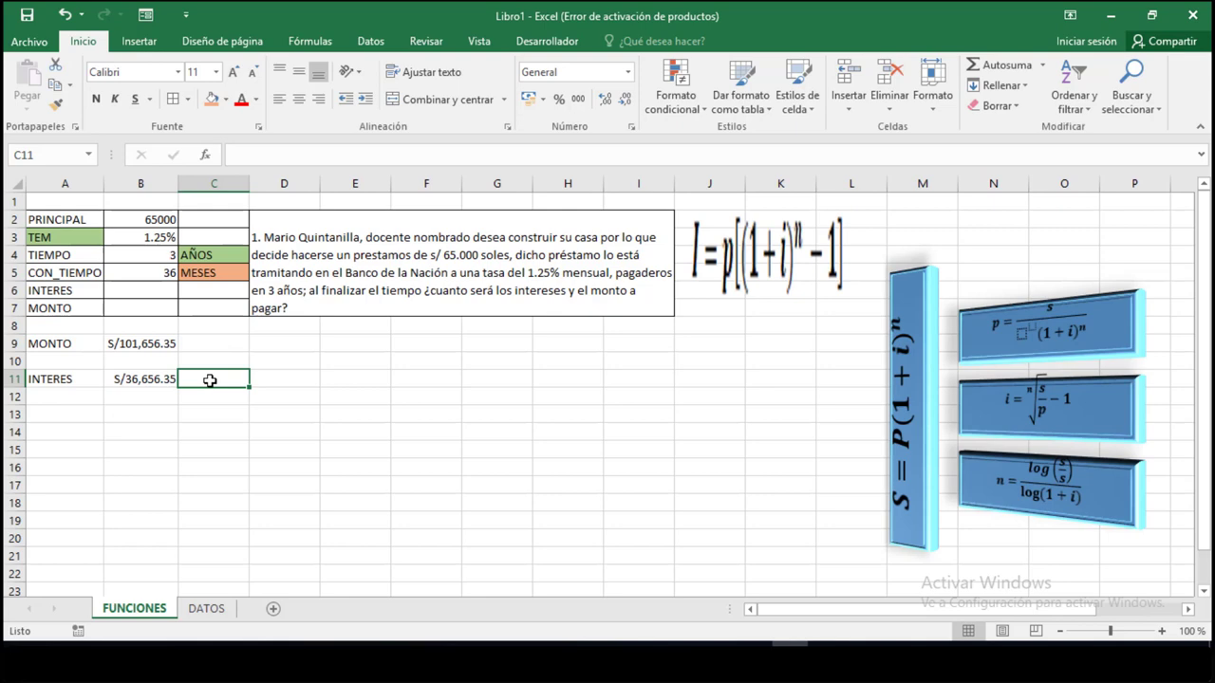
pyautogui.write('=')
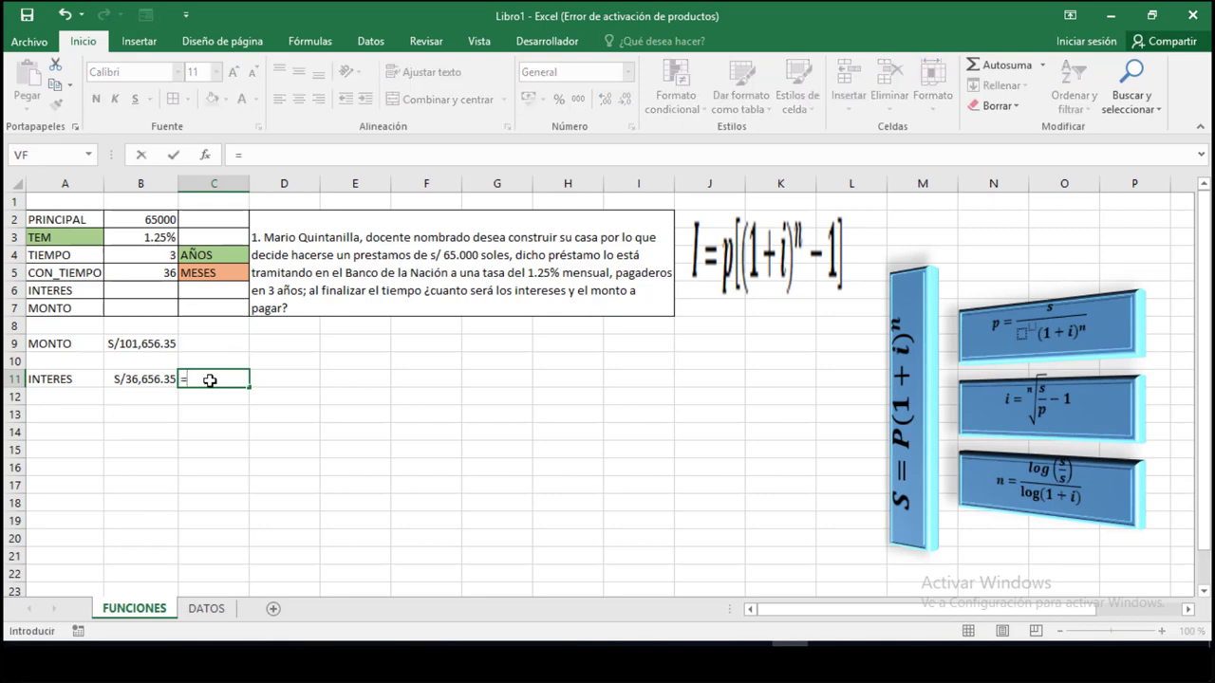
pyautogui.click(141, 344)
pyautogui.write('-')
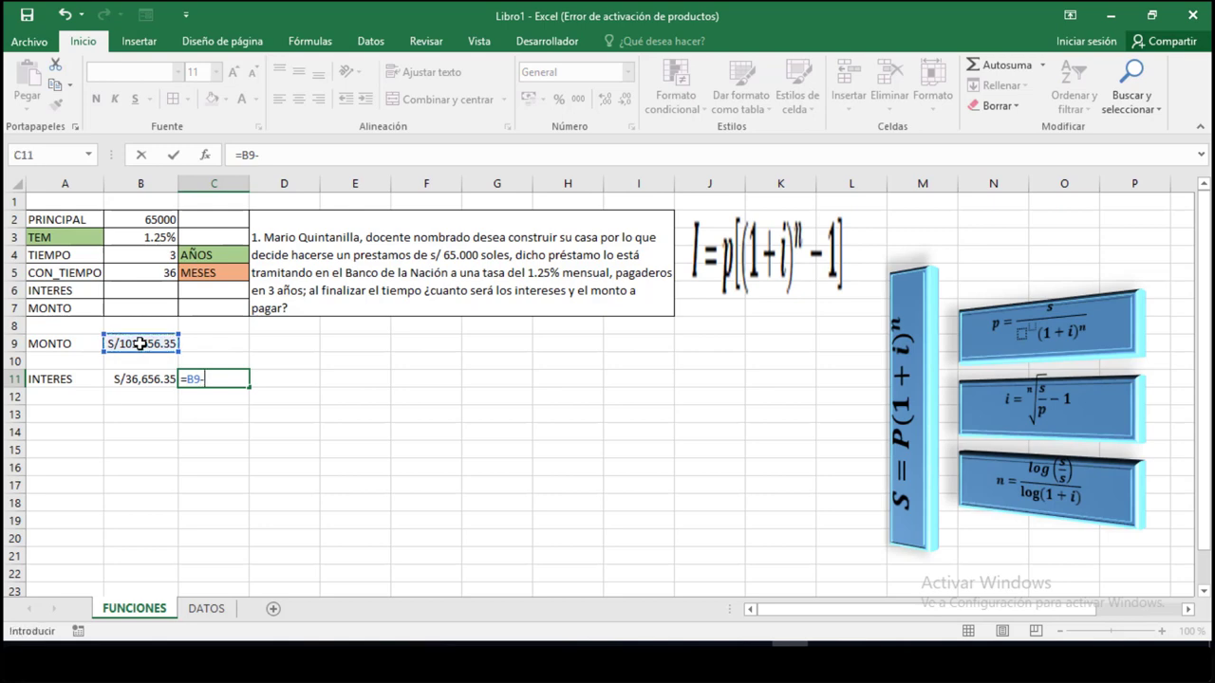
pyautogui.click(141, 218)
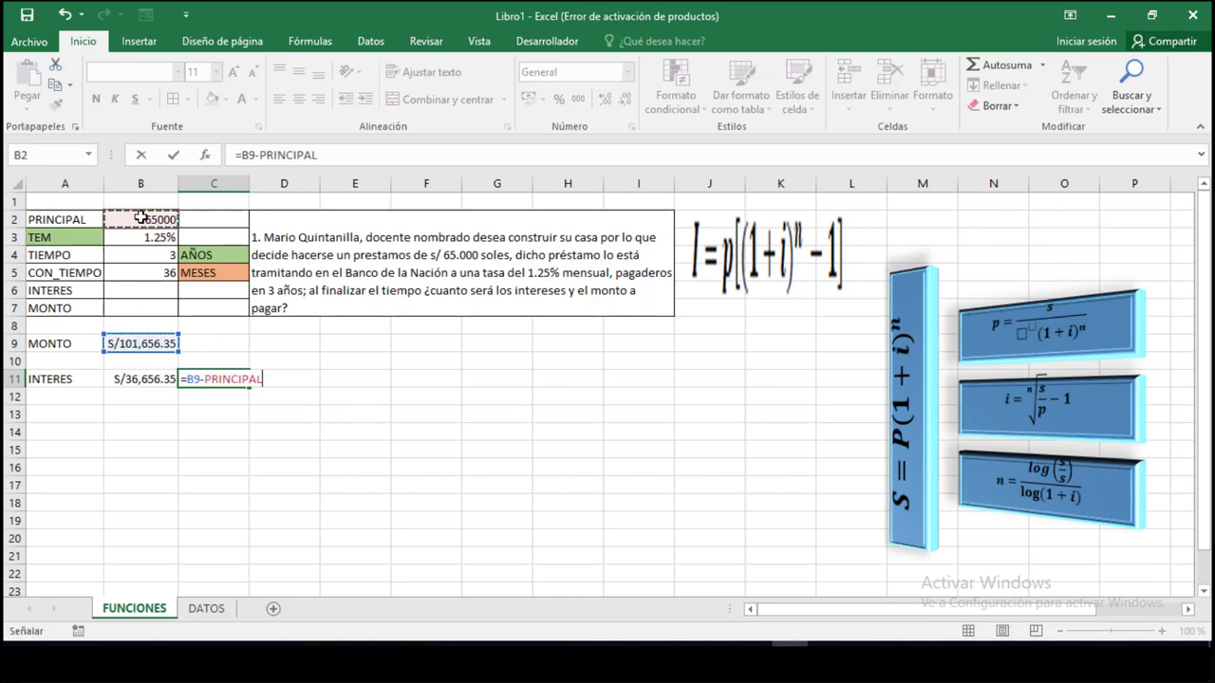
pyautogui.press('Return')
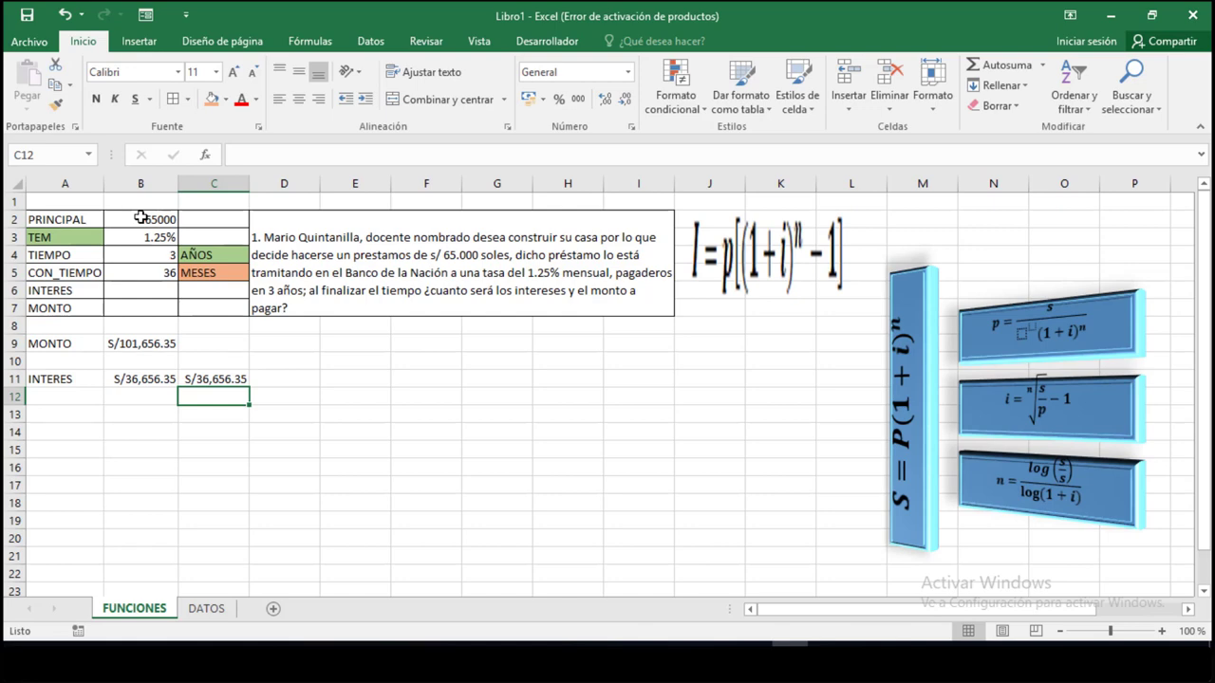
# - Fill the MONTO result cell B9 with orange
pyautogui.click(119, 348)
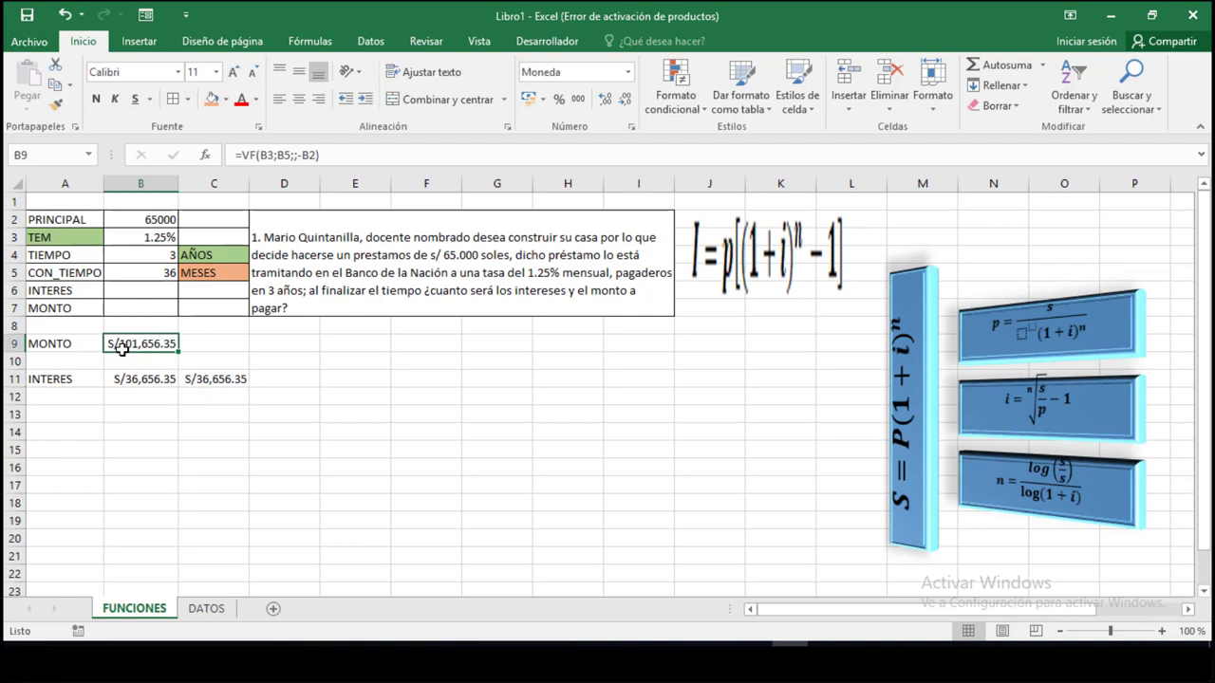
pyautogui.click(213, 99)
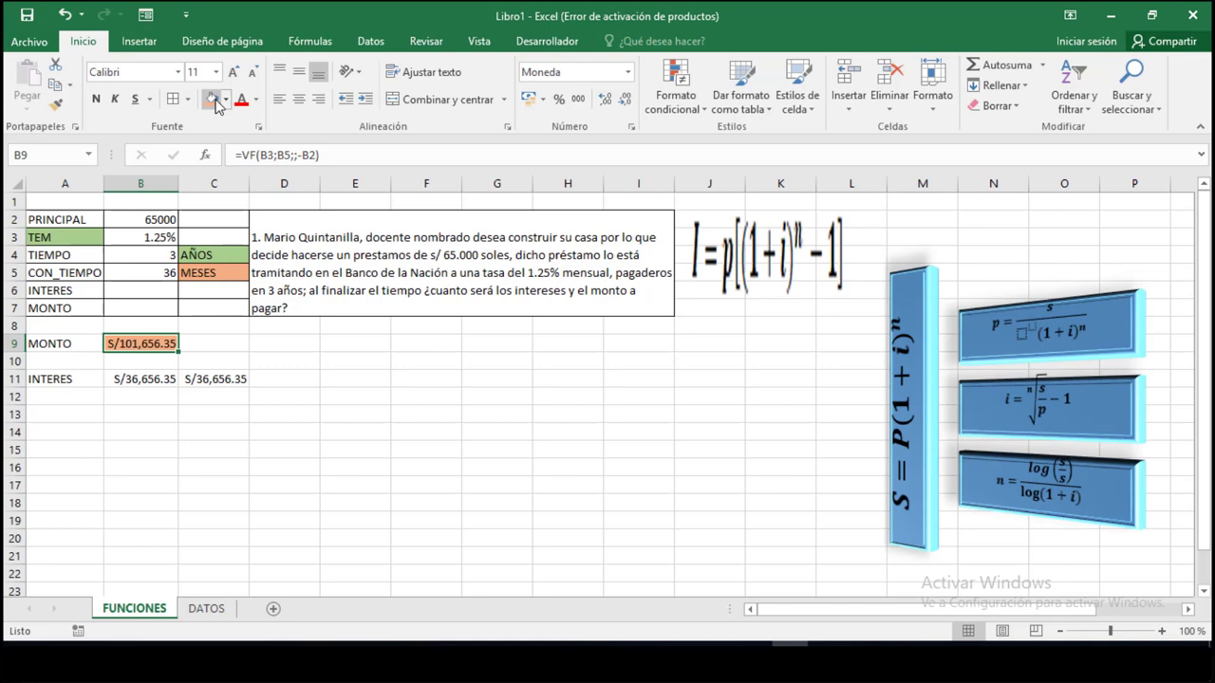
# - Copy the INTERES drop-down label from A11 to A13 and change the copy to PRINCIPAL
pyautogui.click(61, 379)
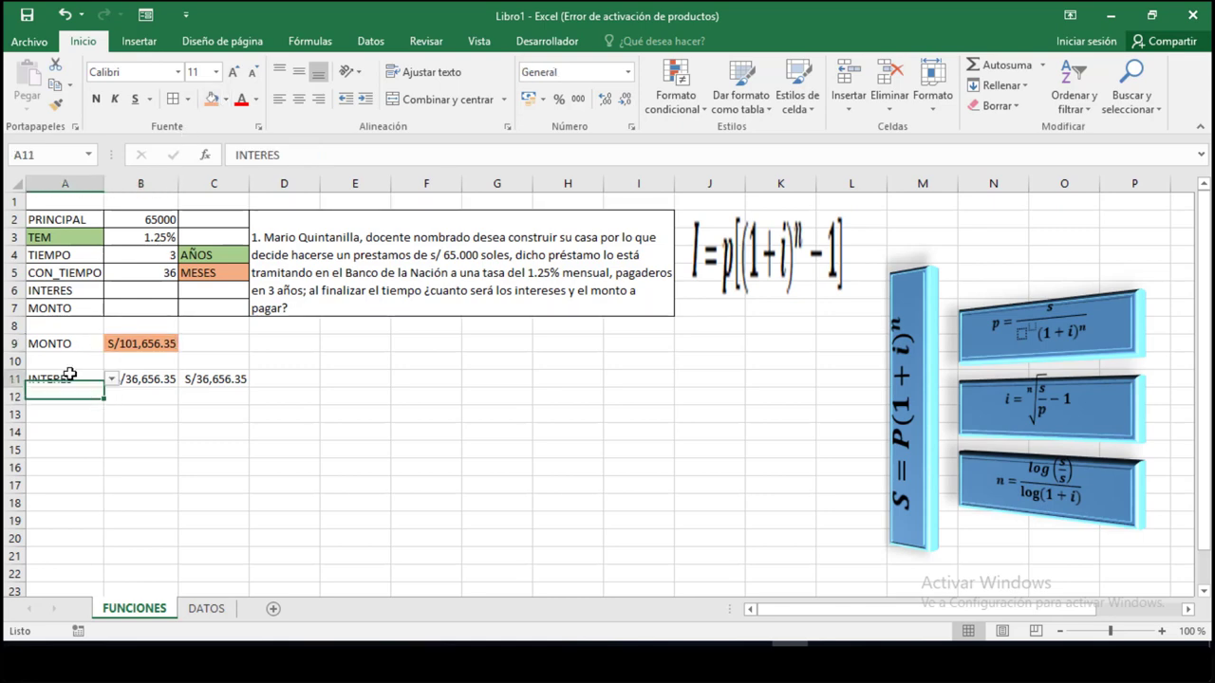
pyautogui.hotkey('ctrl', 'c')
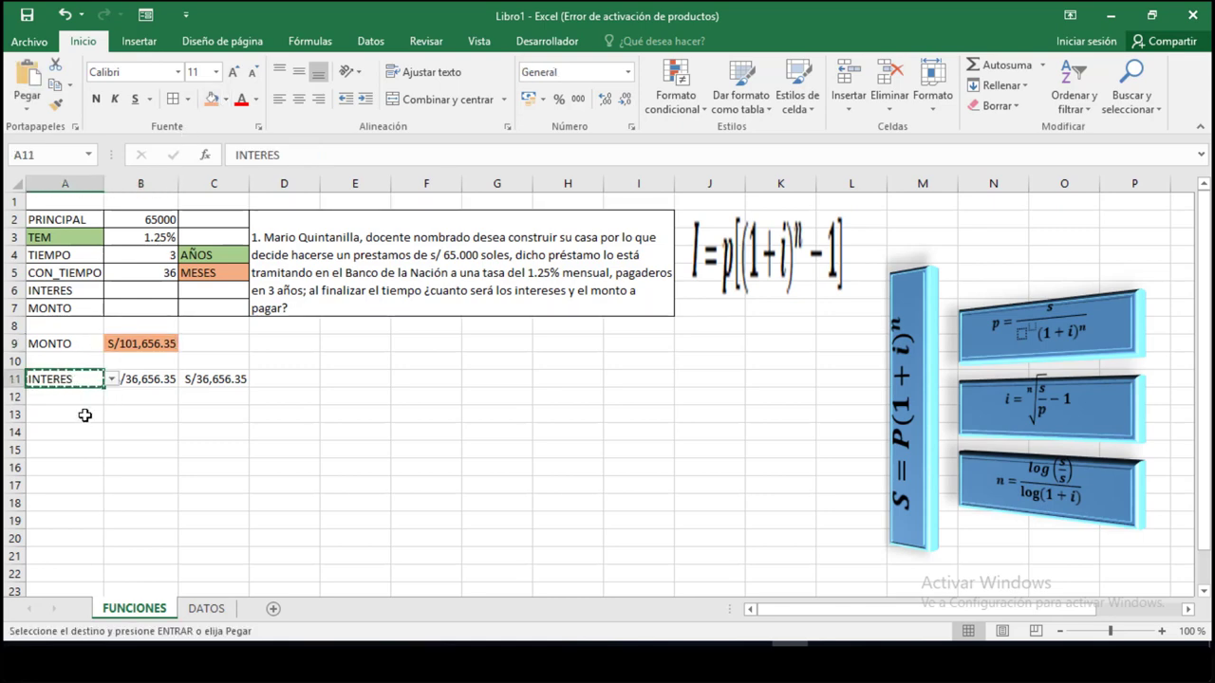
pyautogui.click(84, 415)
pyautogui.hotkey('ctrl', 'v')
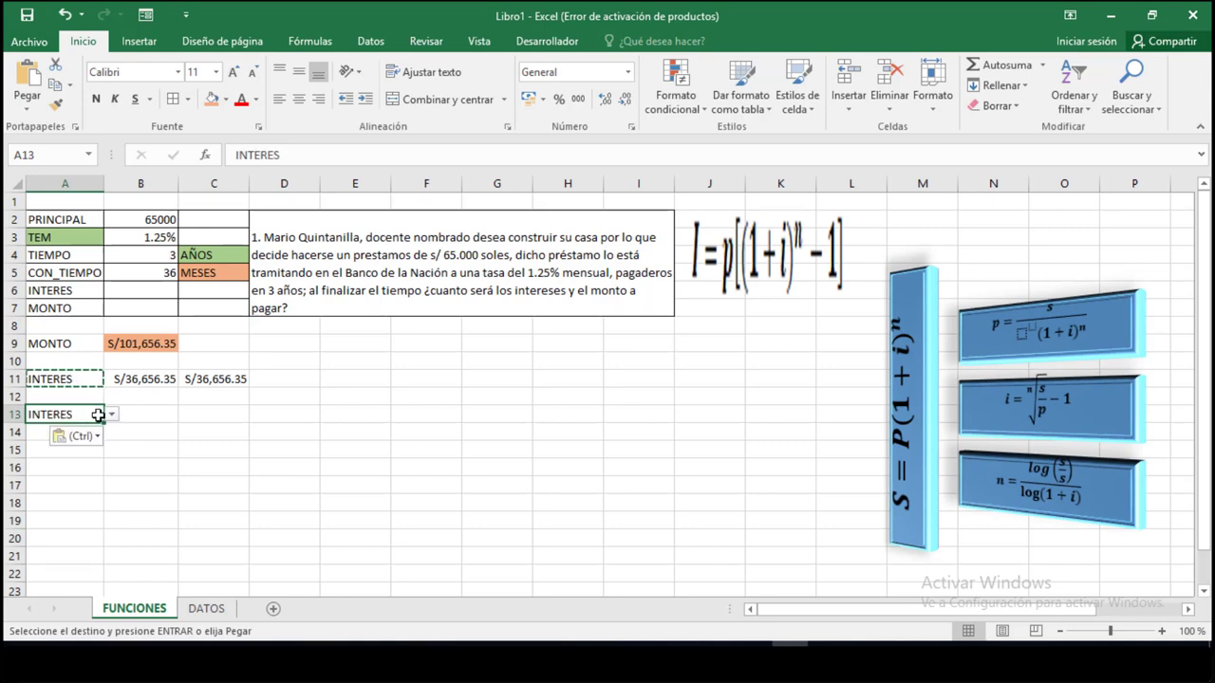
pyautogui.press('Return')
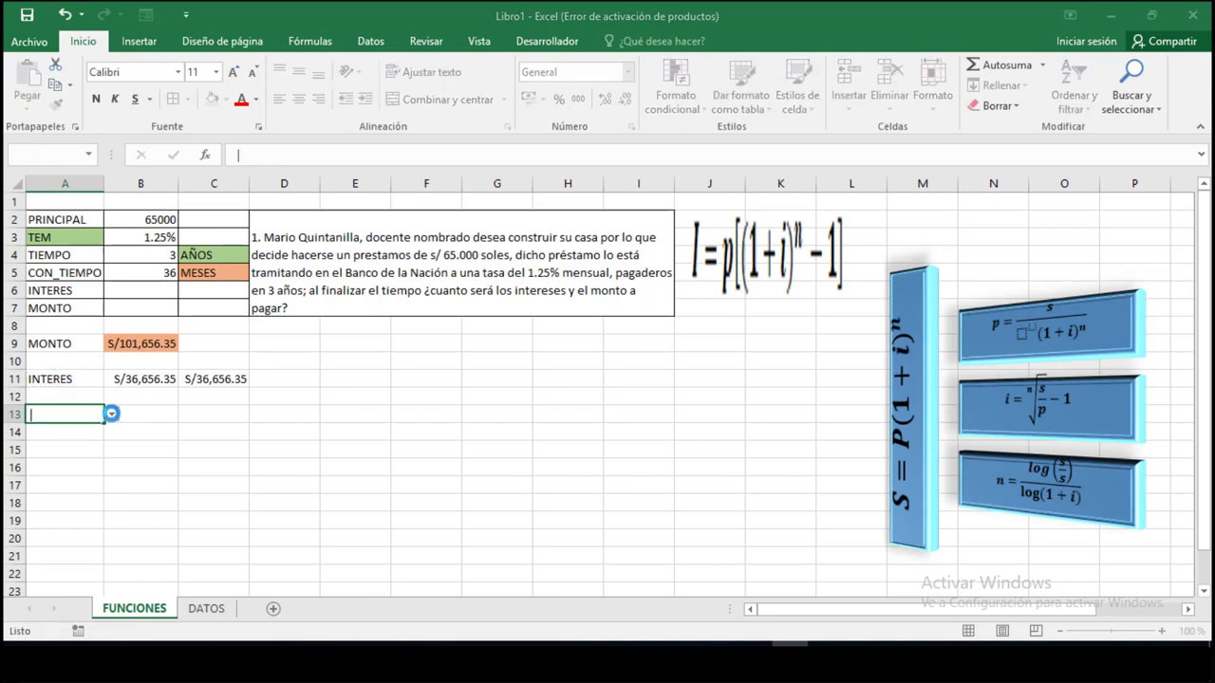
pyautogui.press('Escape')
pyautogui.click(112, 417)
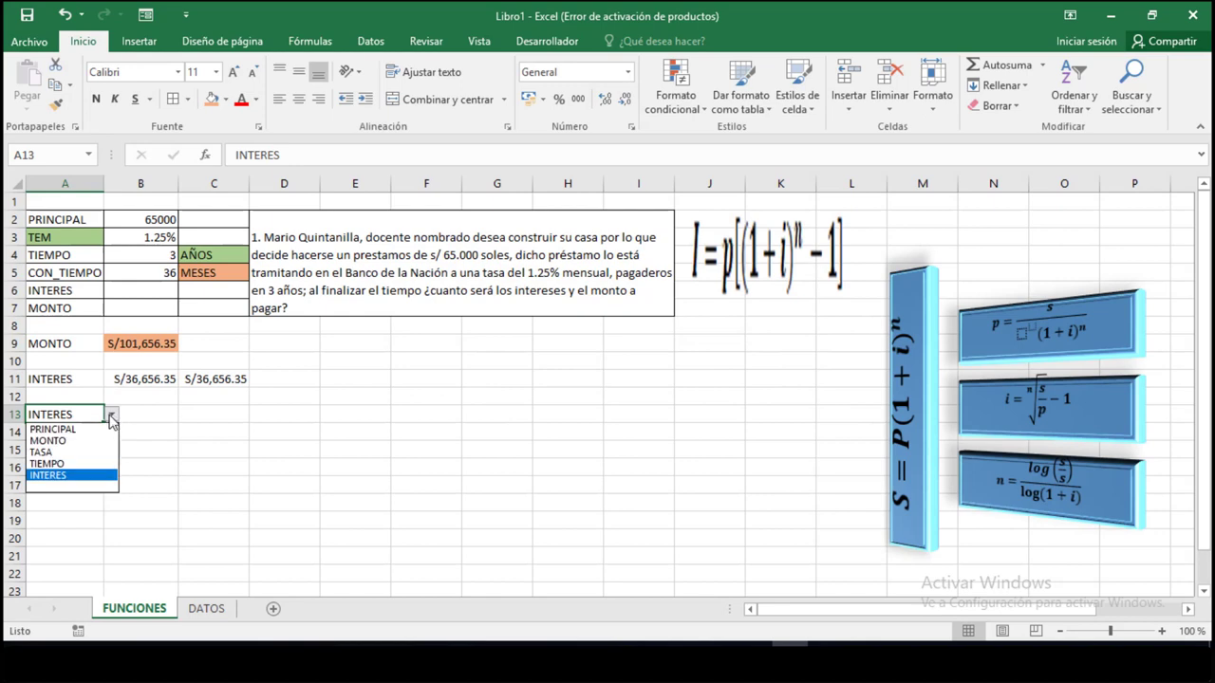
pyautogui.click(70, 429)
# - Insert the financial function VA in B13 with Tasa TASA, Nper TIEMPO and Vf B9
pyautogui.click(140, 414)
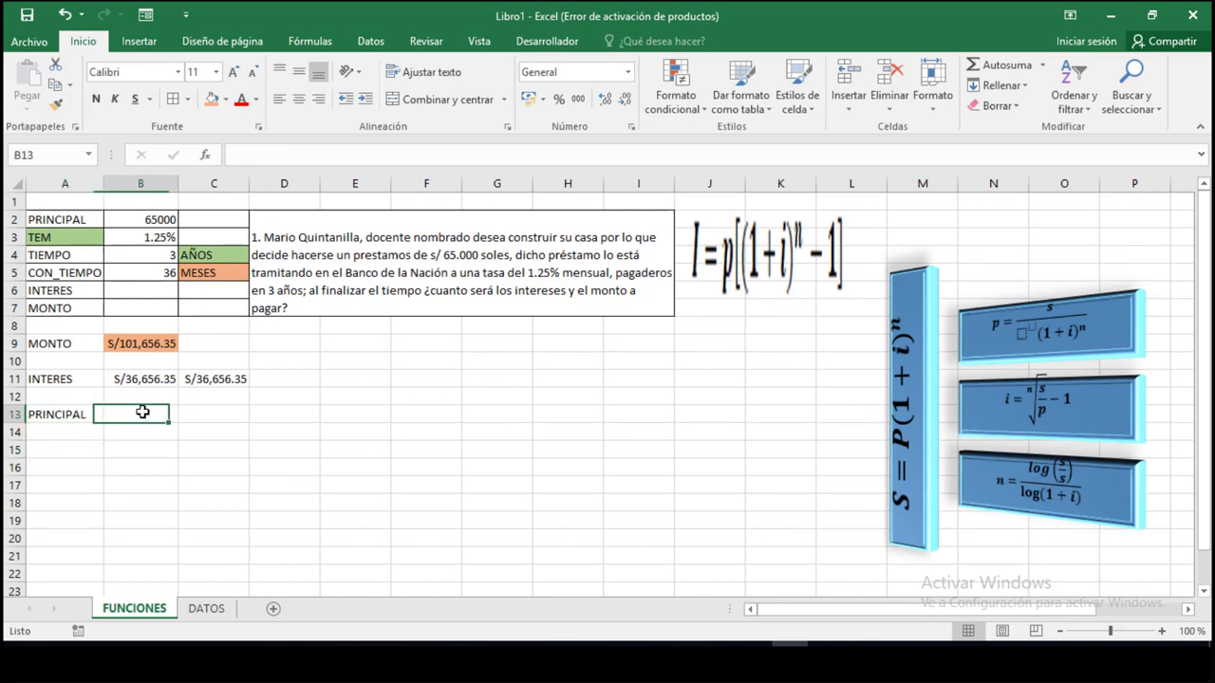
pyautogui.click(206, 156)
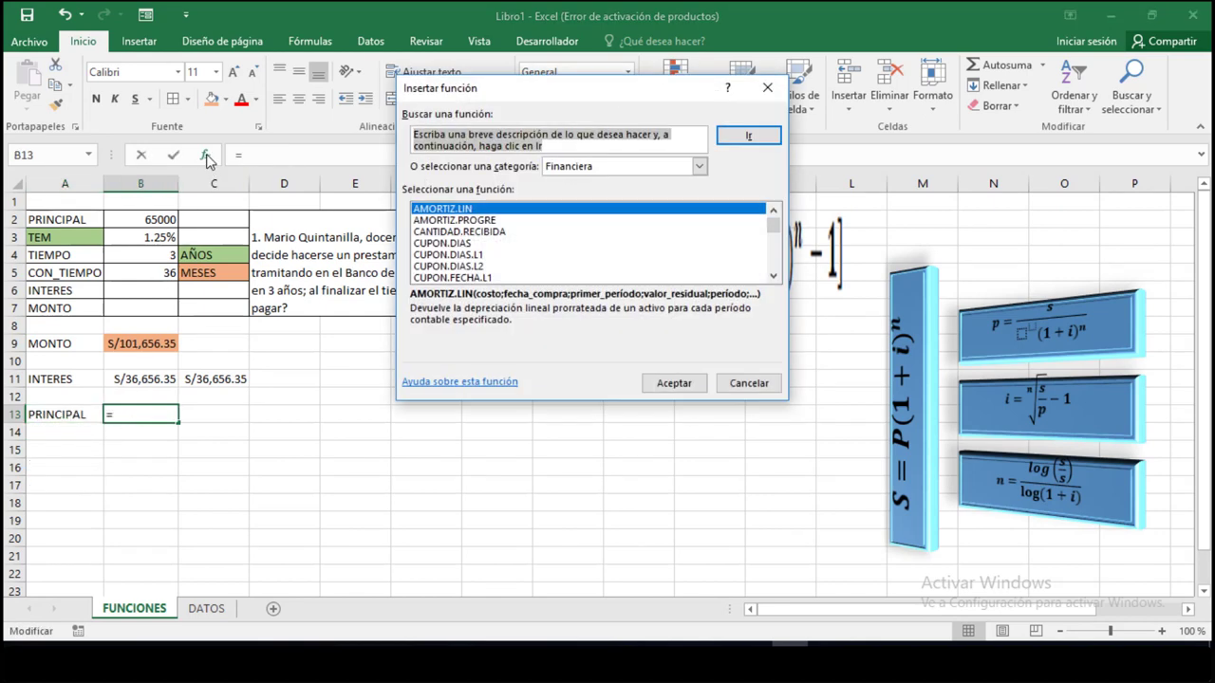
pyautogui.click(458, 244)
pyautogui.press('v')
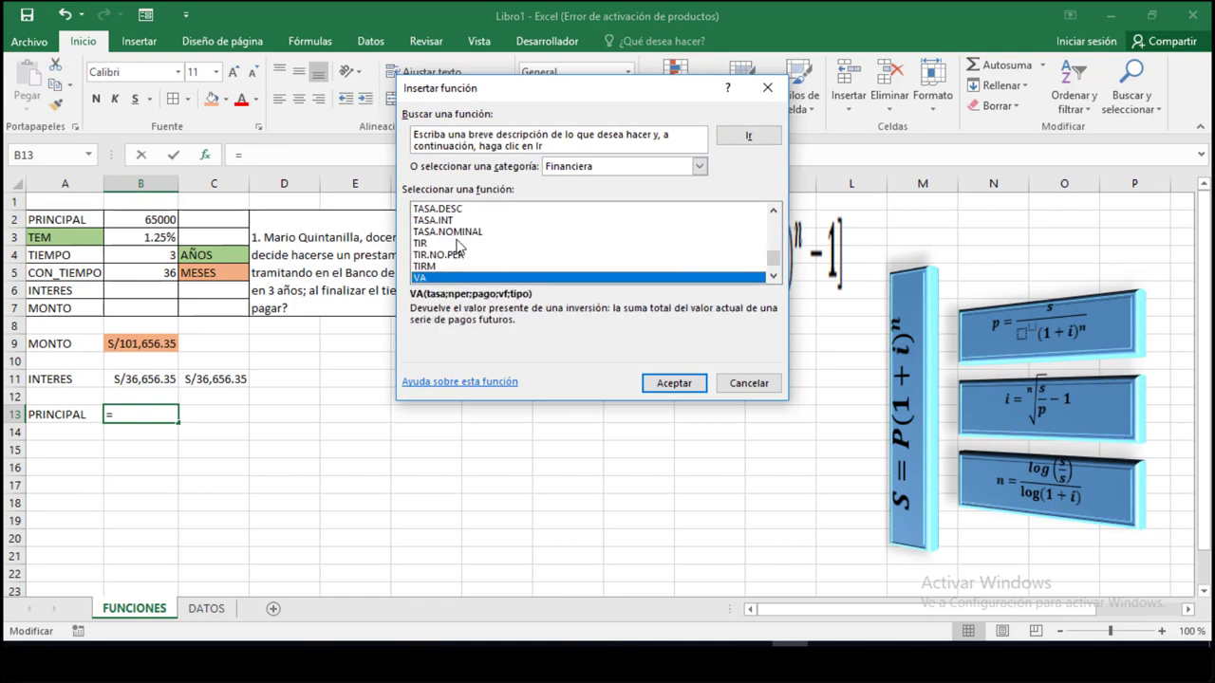
pyautogui.click(674, 384)
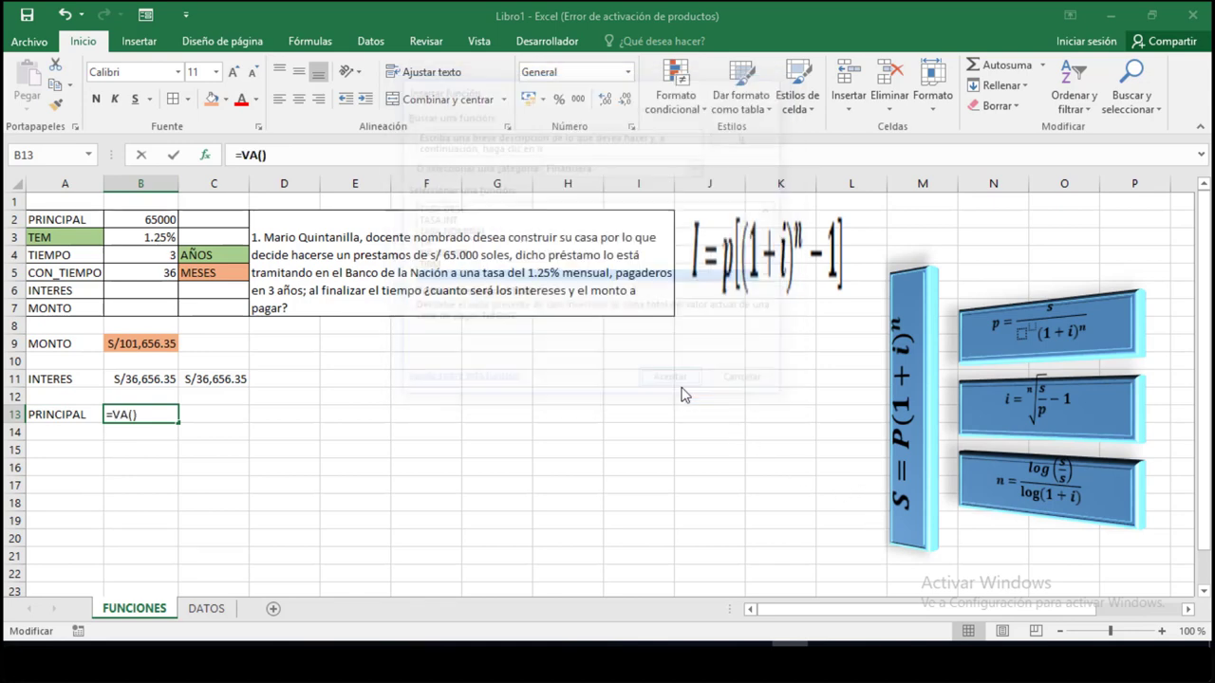
pyautogui.click(161, 238)
pyautogui.click(505, 171)
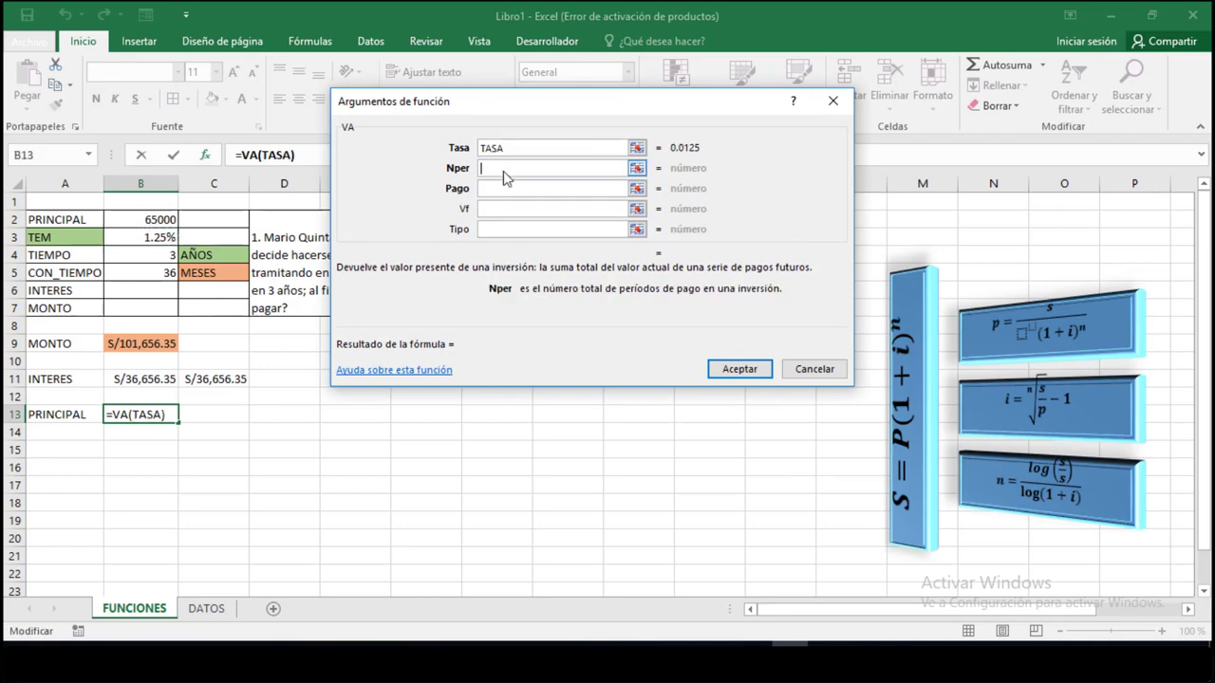
pyautogui.click(160, 270)
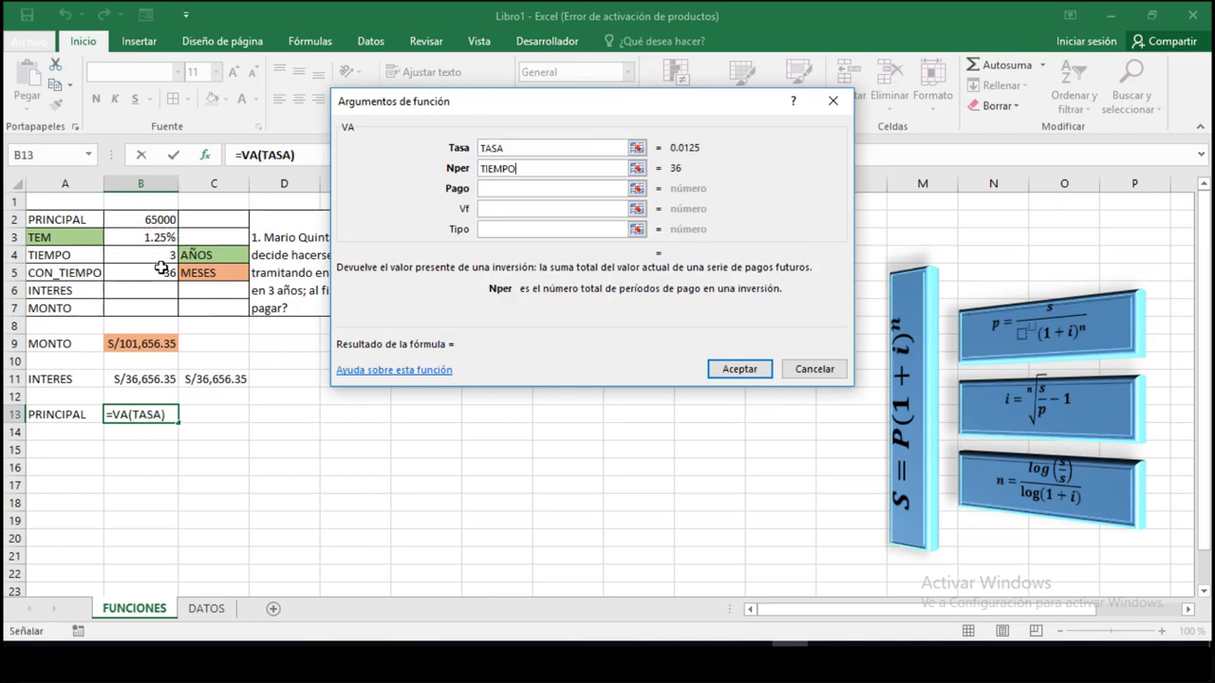
pyautogui.click(498, 190)
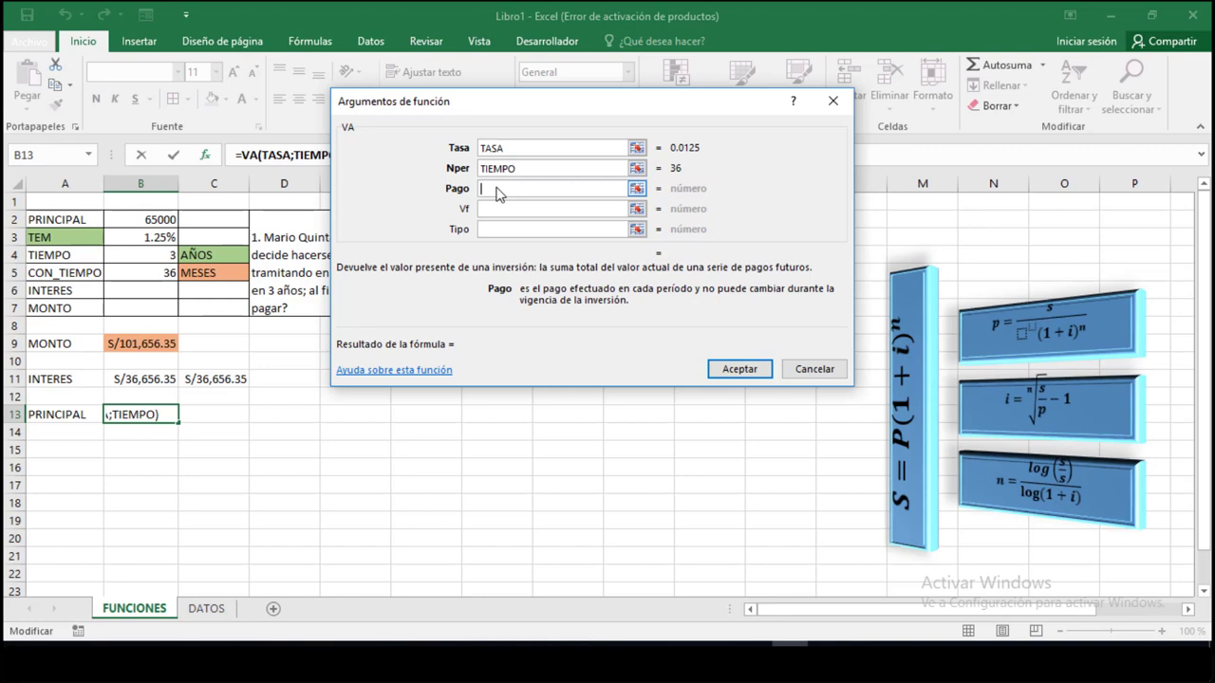
pyautogui.click(498, 211)
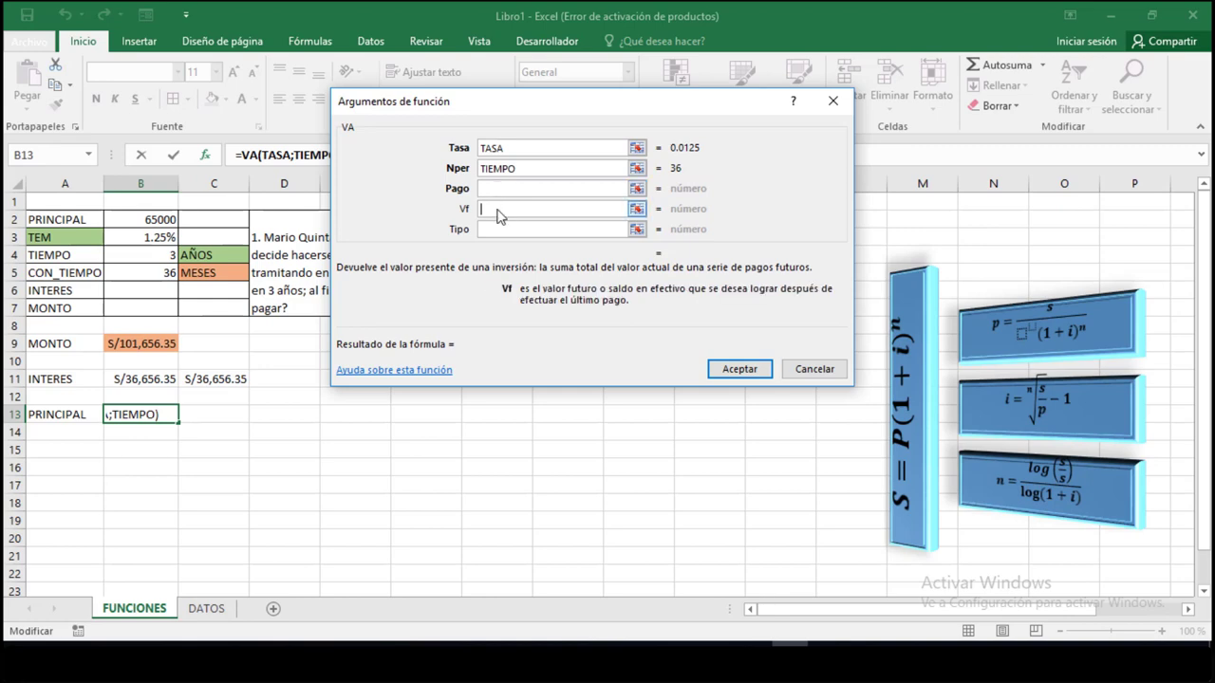
pyautogui.click(124, 342)
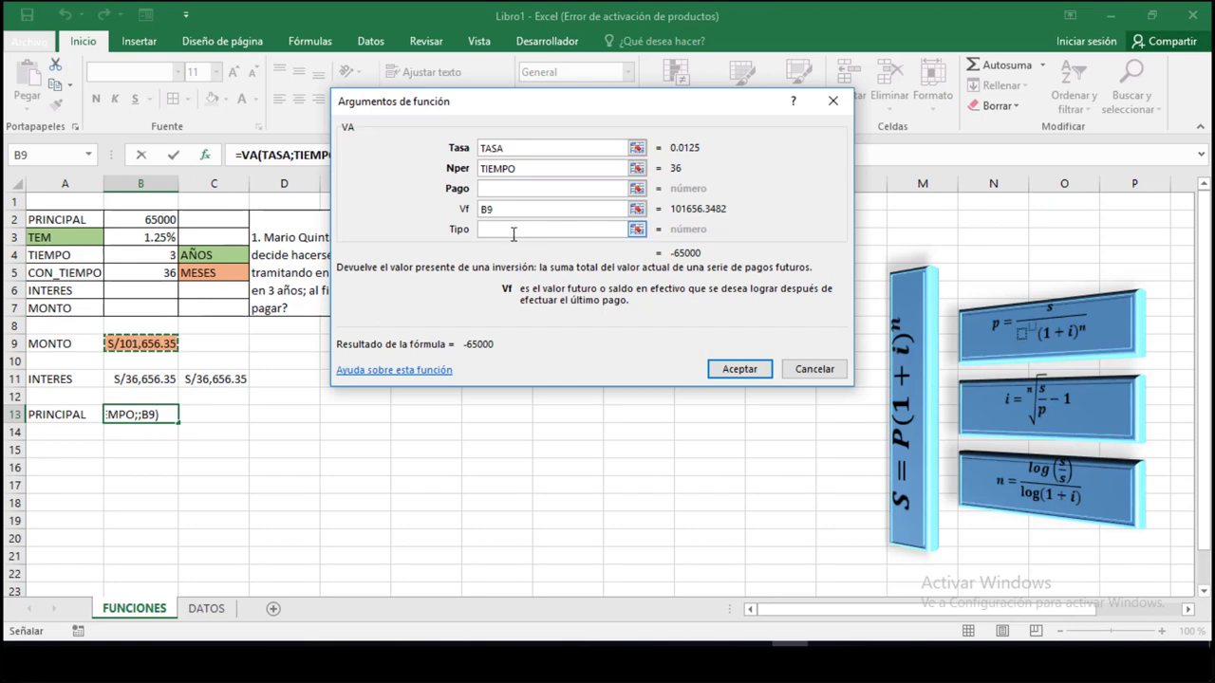
pyautogui.click(731, 369)
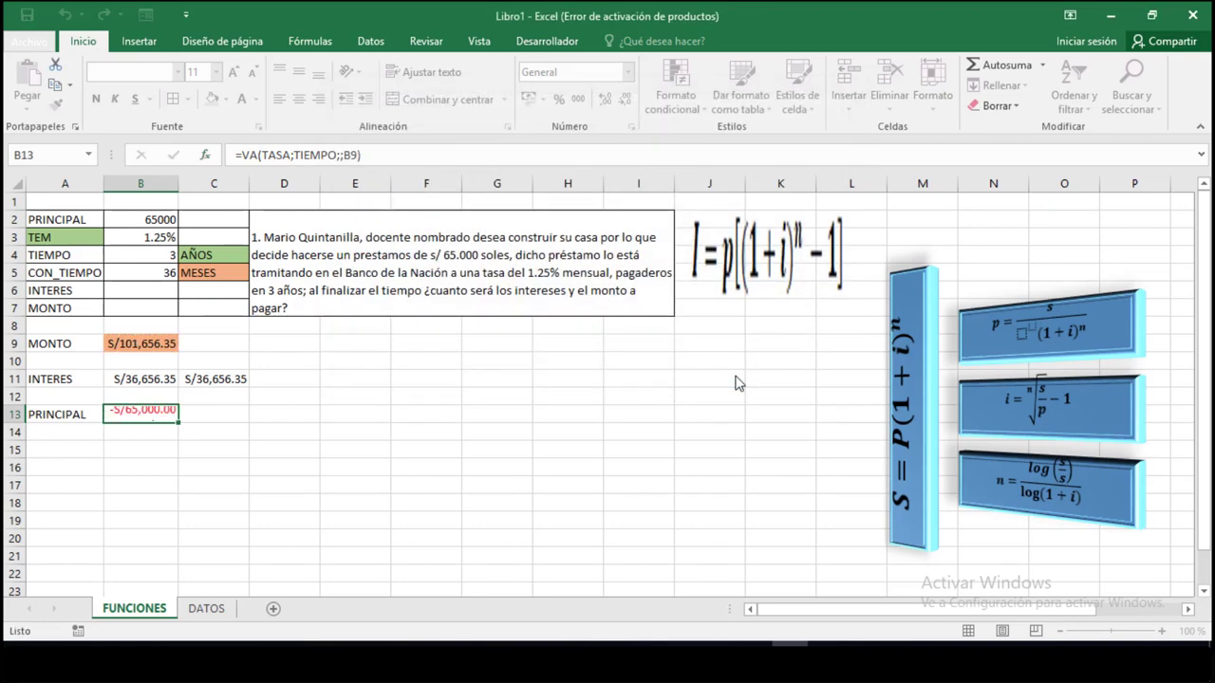
# - Change the Vf argument of the VA function in B13 to -B9
pyautogui.click(204, 155)
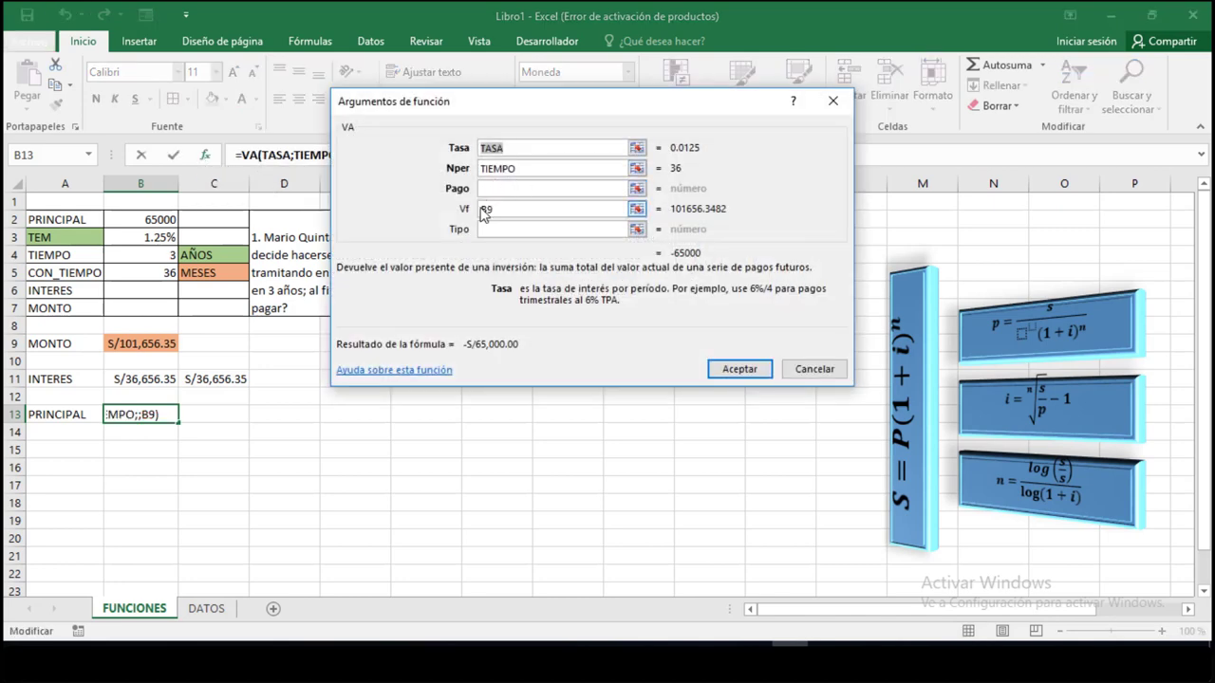
pyautogui.doubleClick(481, 211)
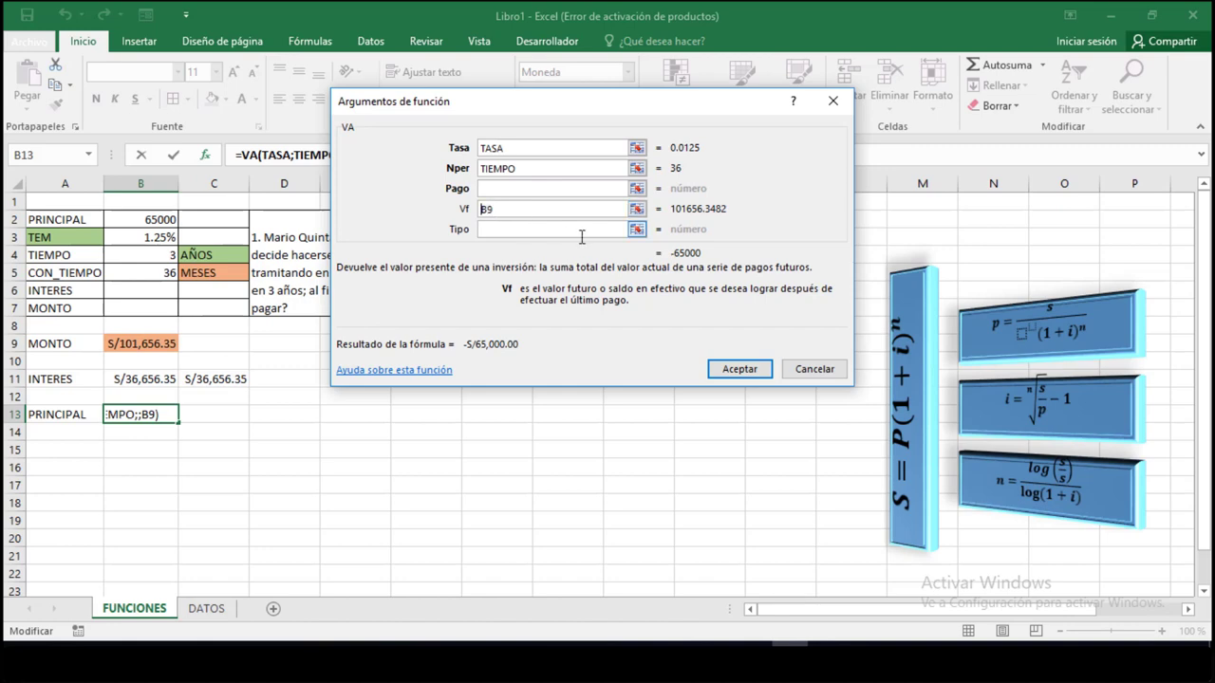
pyautogui.write('-')
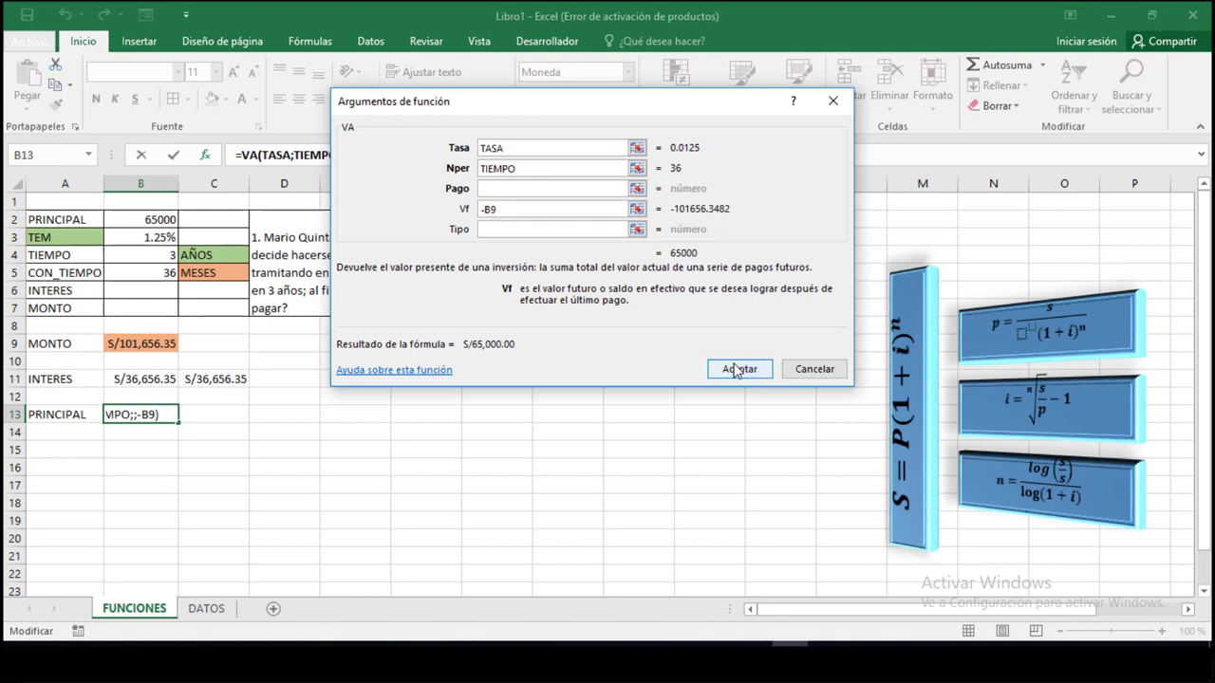
pyautogui.click(737, 369)
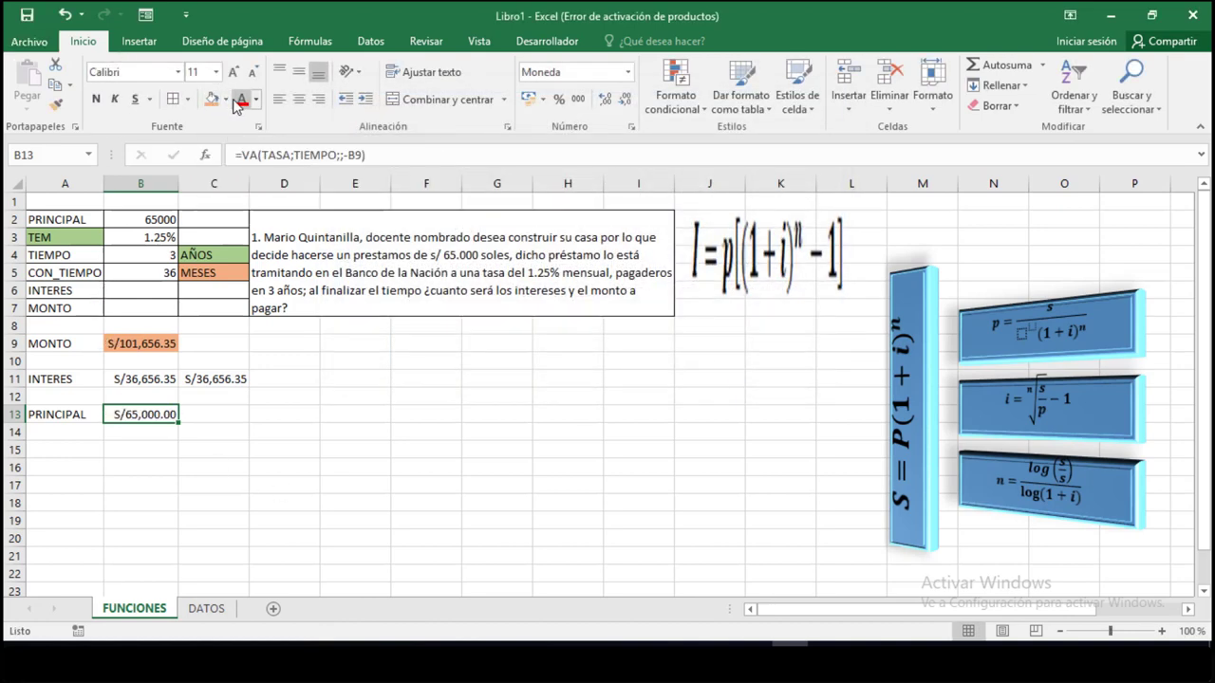
# - Fill the calculated principal in B13 and the PRINCIPAL input cell B2 with light green
pyautogui.click(226, 99)
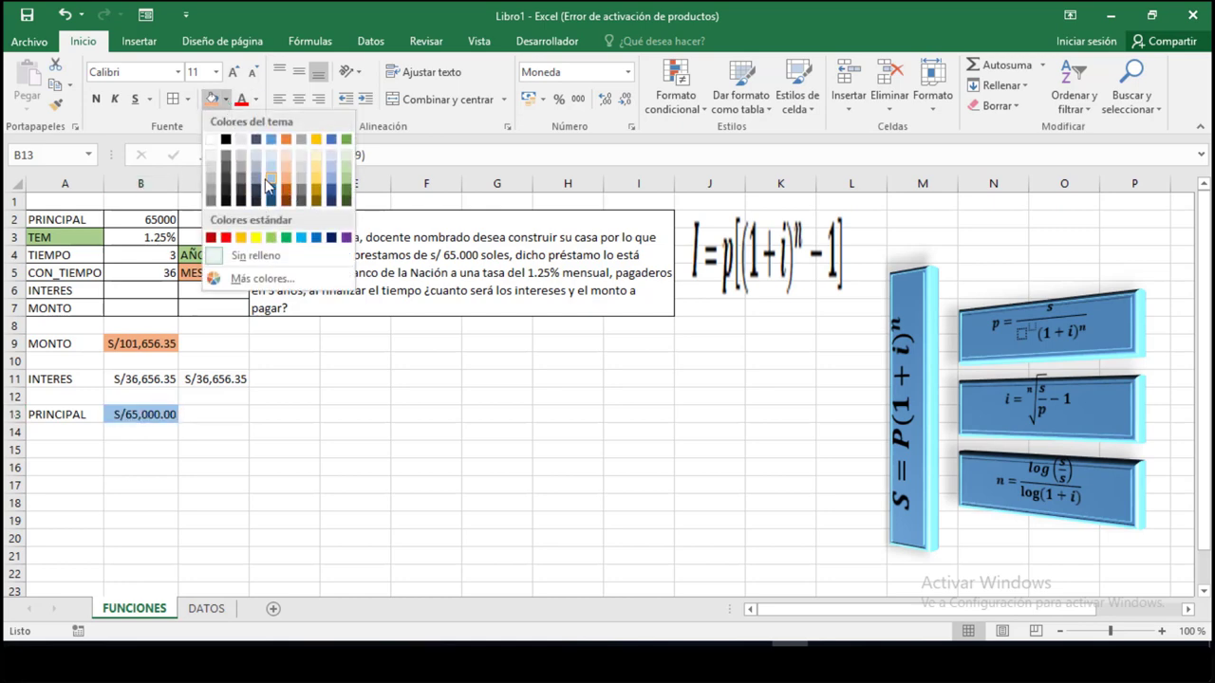
pyautogui.click(351, 186)
pyautogui.click(159, 218)
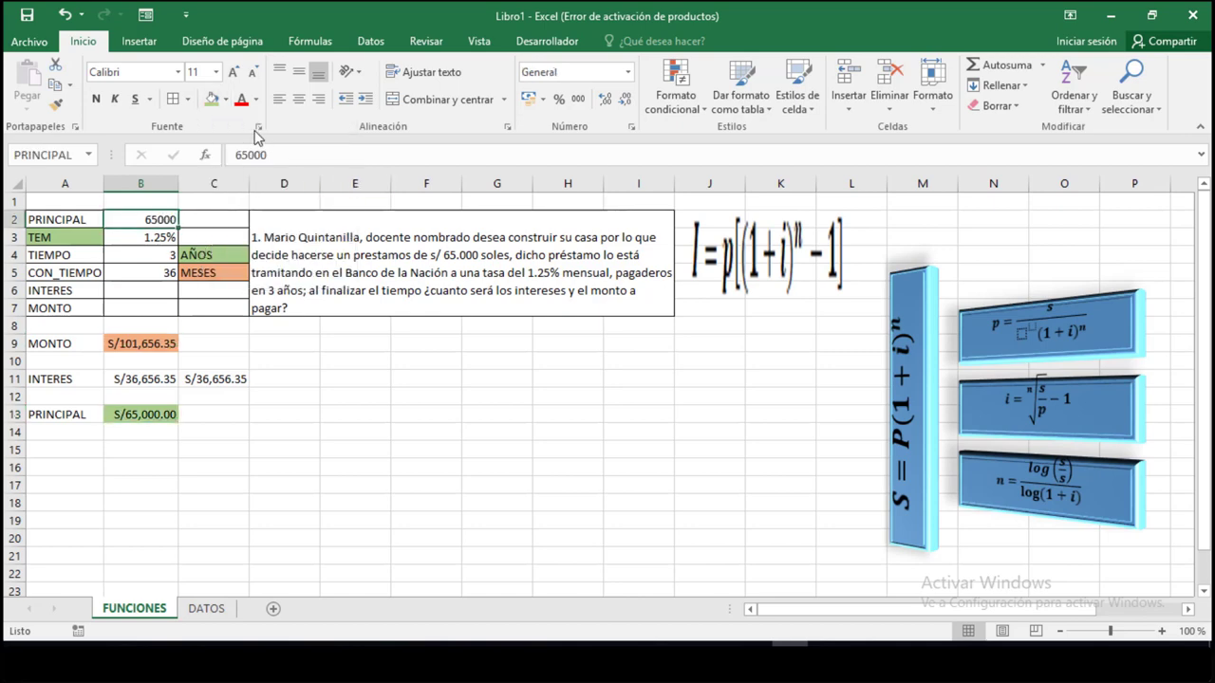
pyautogui.click(211, 100)
pyautogui.click(288, 420)
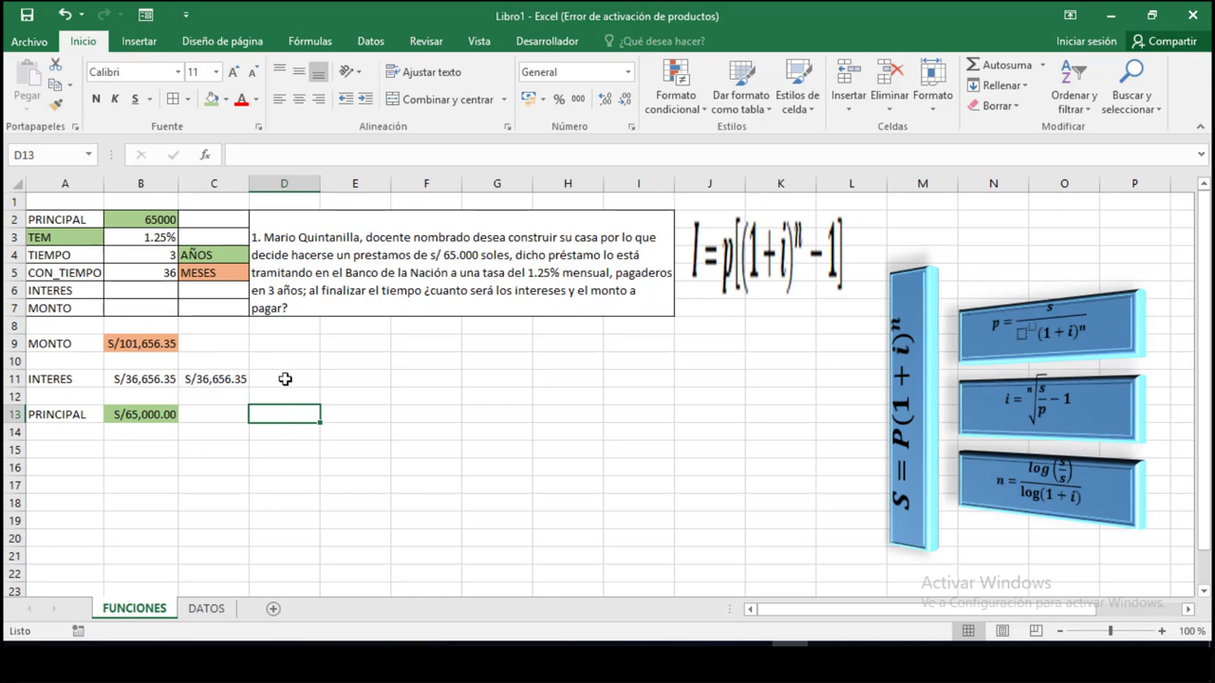
# - Set the PRINCIPAL amount in B2 to 85000
pyautogui.click(140, 220)
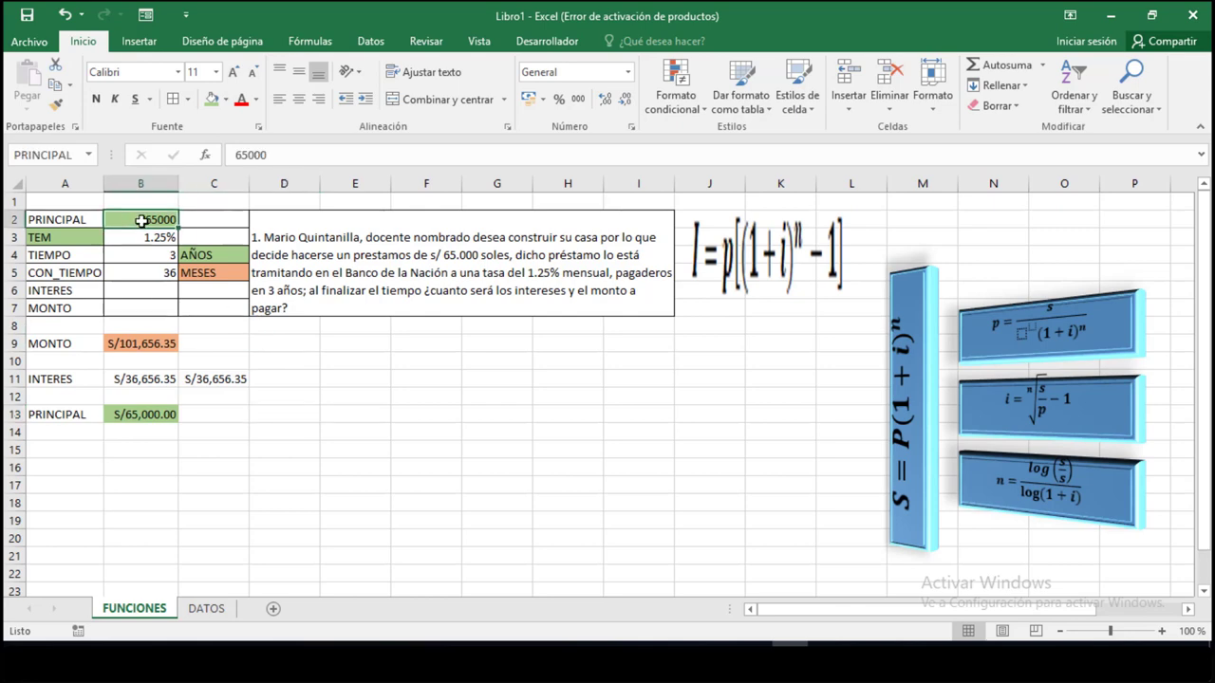
pyautogui.write('85')
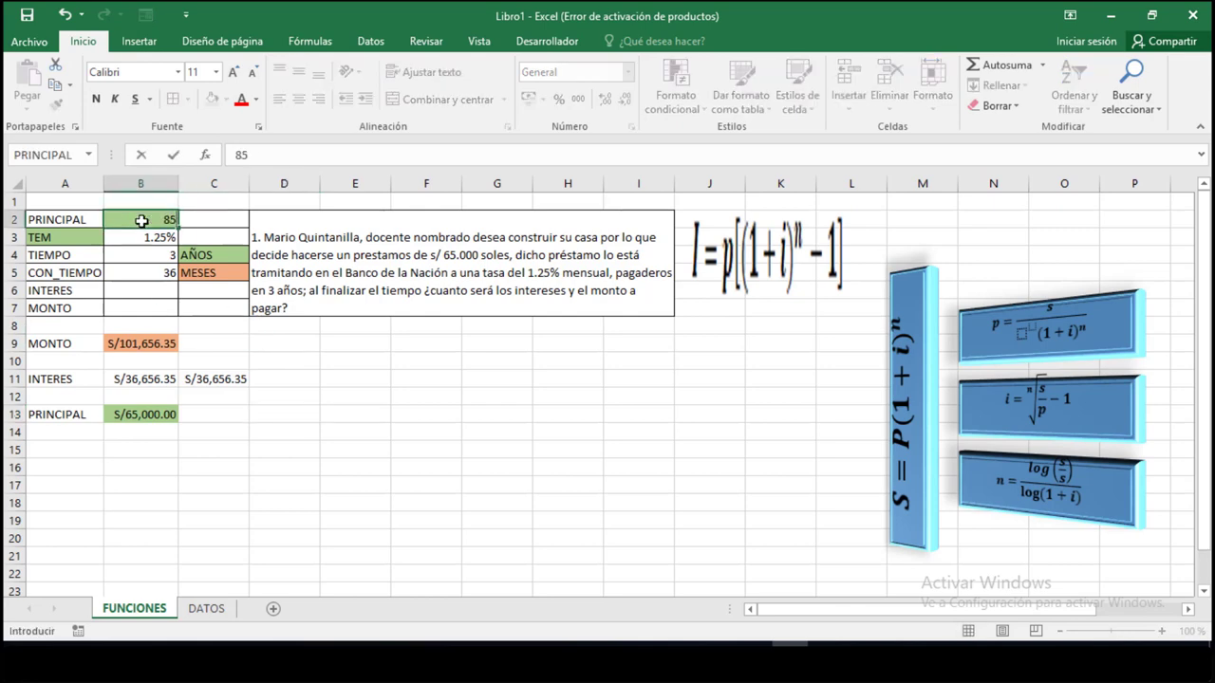
pyautogui.write('000')
pyautogui.press('Return')
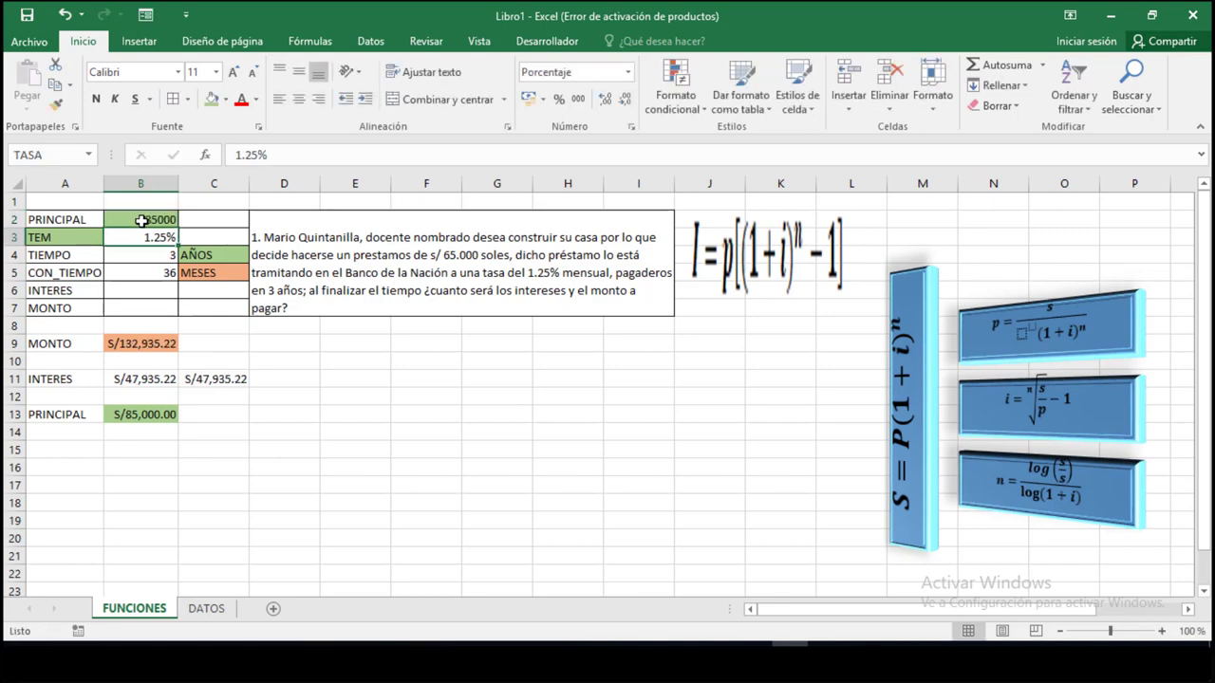
# - Set the TEM rate in B3 to 1.45%
pyautogui.click(249, 155)
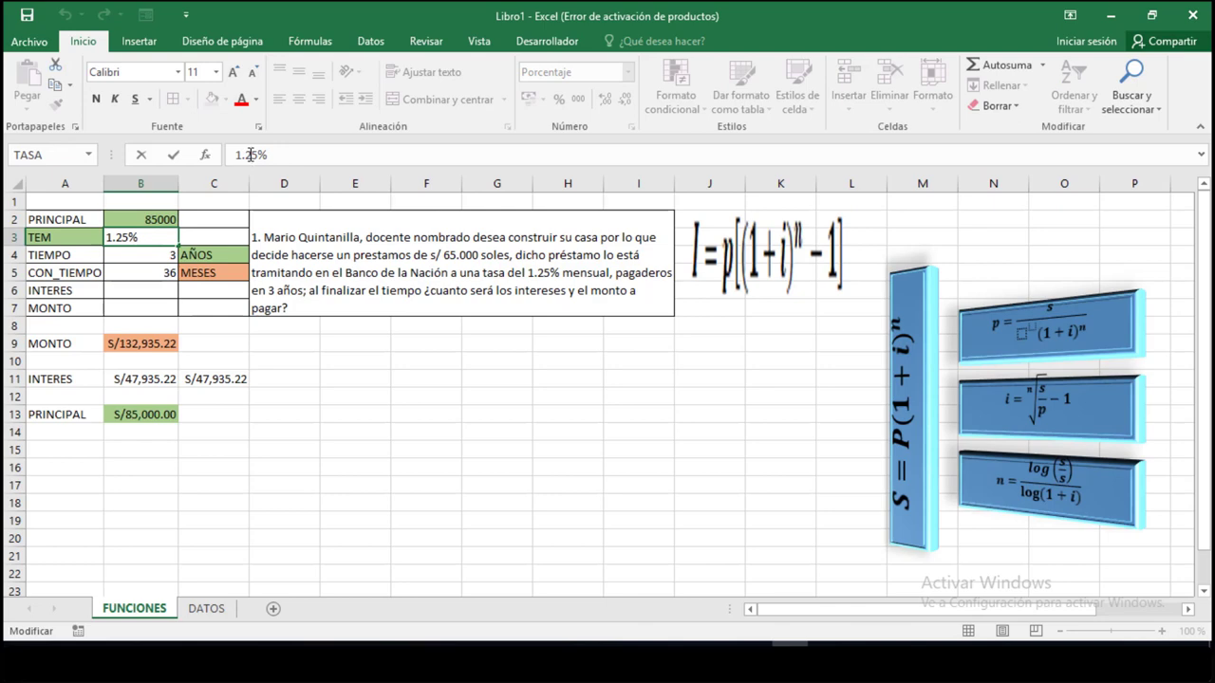
pyautogui.press('BackSpace')
pyautogui.write('4')
pyautogui.press('Return')
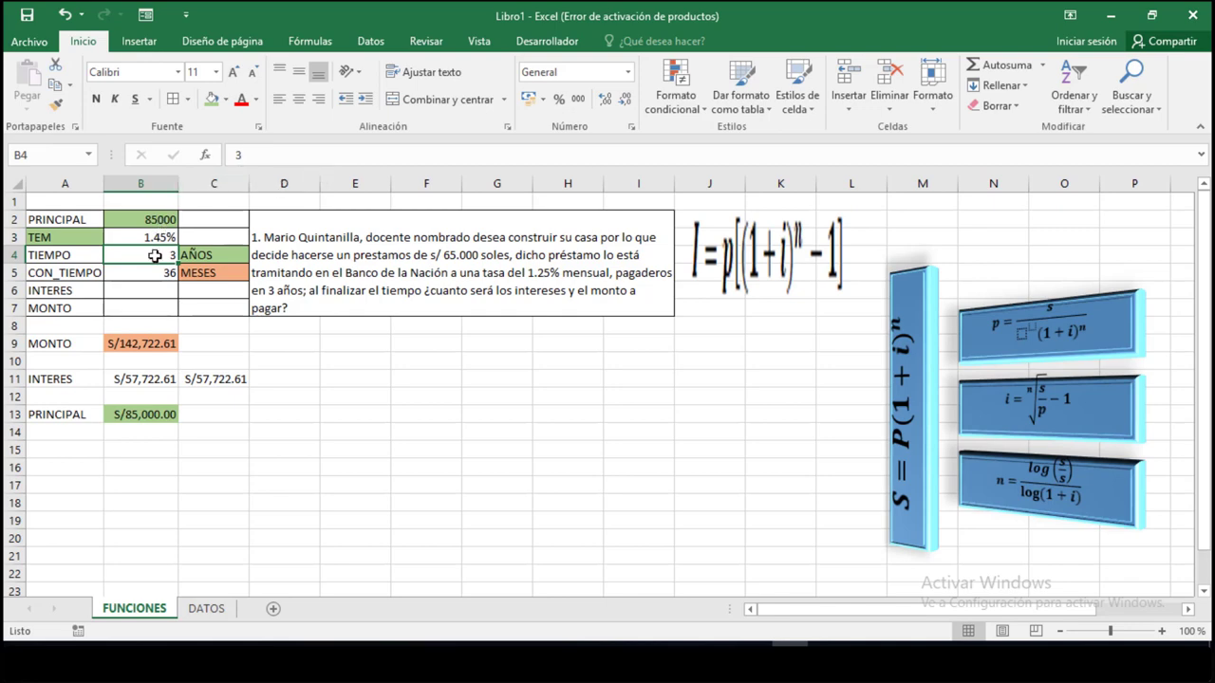
# - Try 2 and 5 years as the TIEMPO value in B4 to test the month conversion
pyautogui.write('2')
pyautogui.press('Return')
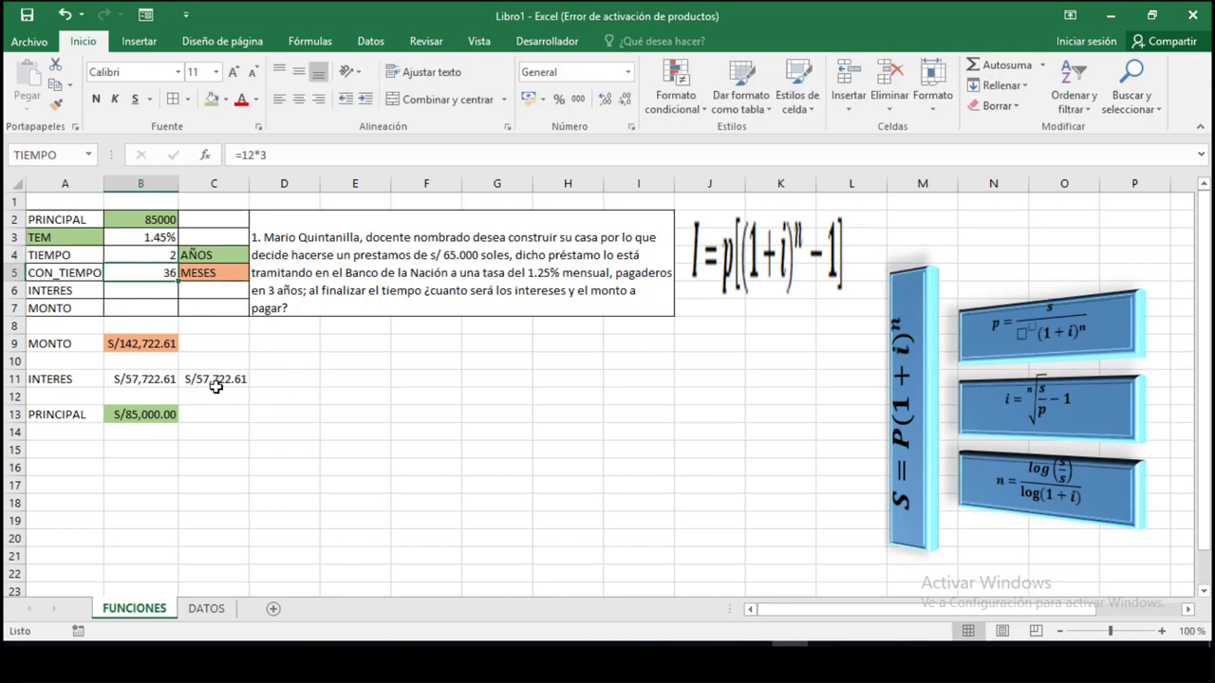
pyautogui.click(163, 257)
pyautogui.write('5')
pyautogui.press('Return')
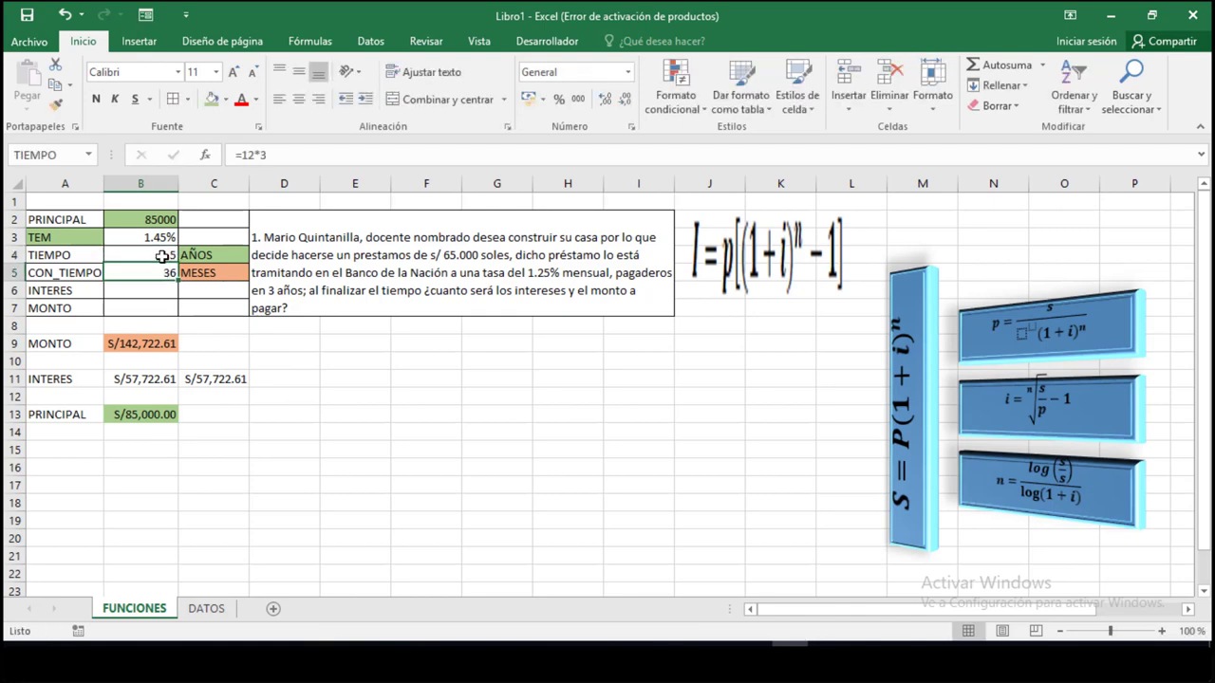
# - Link the CON_TIEMPO formula in B5 to the years cell as =12*B4 and widen column C slightly
pyautogui.click(163, 256)
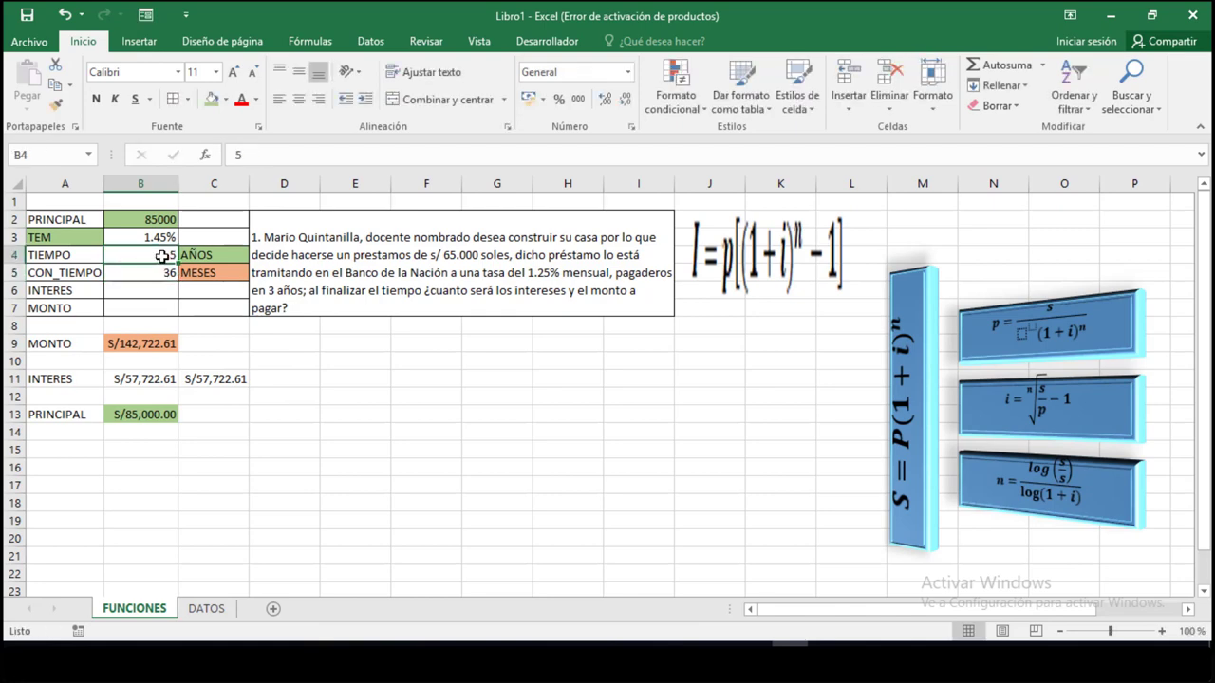
pyautogui.press('Down')
pyautogui.click(282, 153)
pyautogui.press('BackSpace')
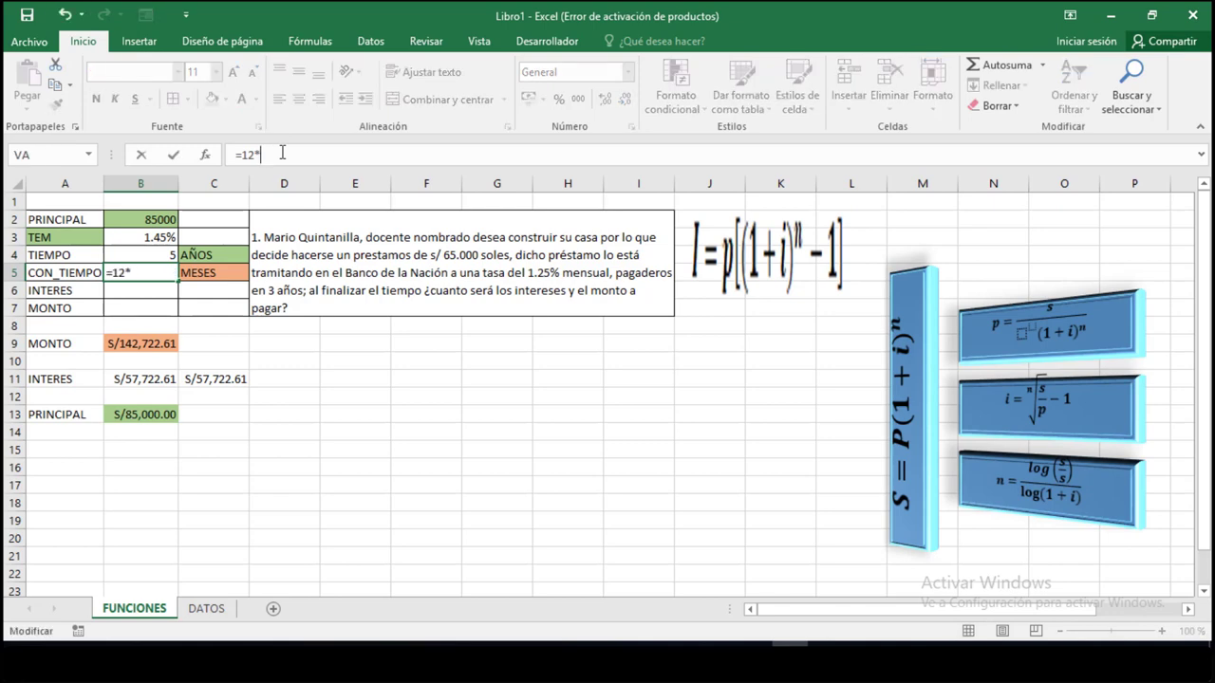
pyautogui.click(163, 252)
pyautogui.press('Return')
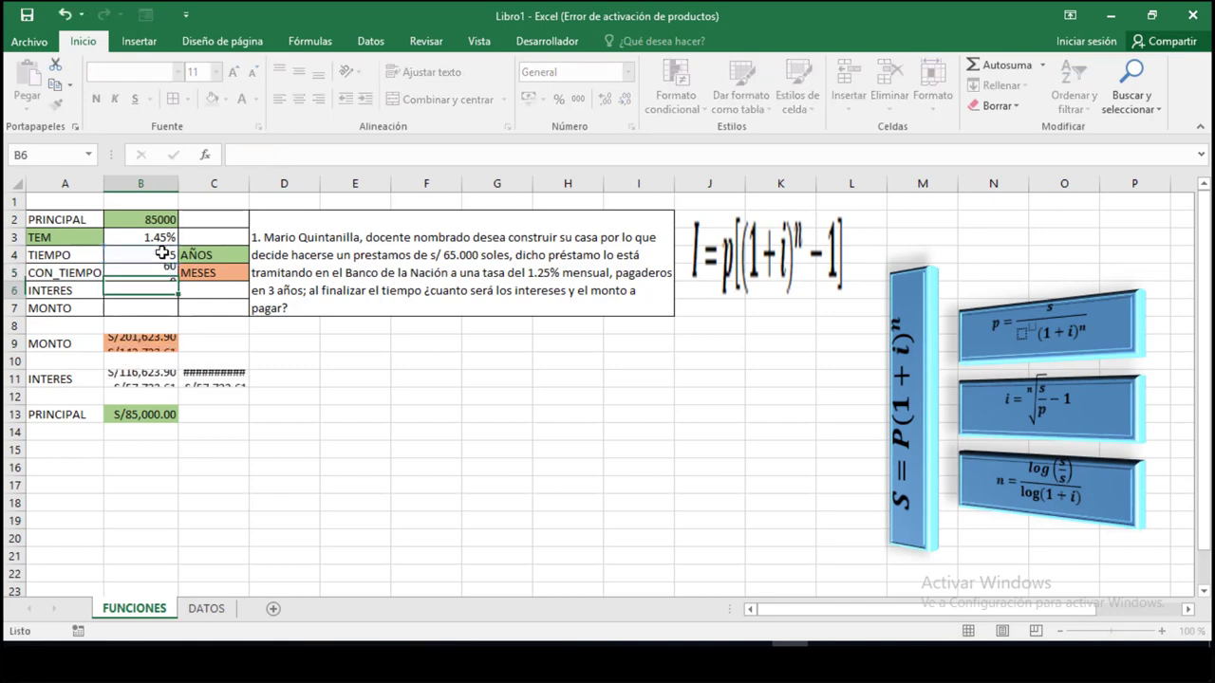
pyautogui.moveTo(248, 180); pyautogui.dragTo(251, 179)
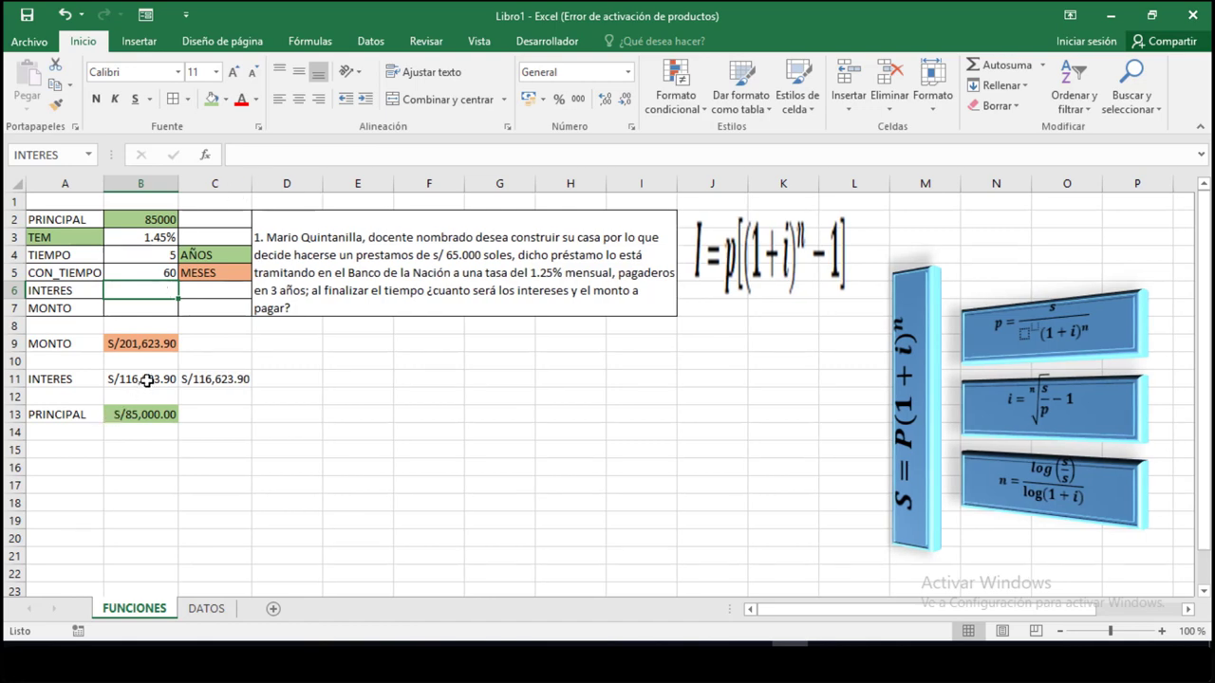
# - Set the TIEMPO value in B4 to 2 years
pyautogui.click(149, 260)
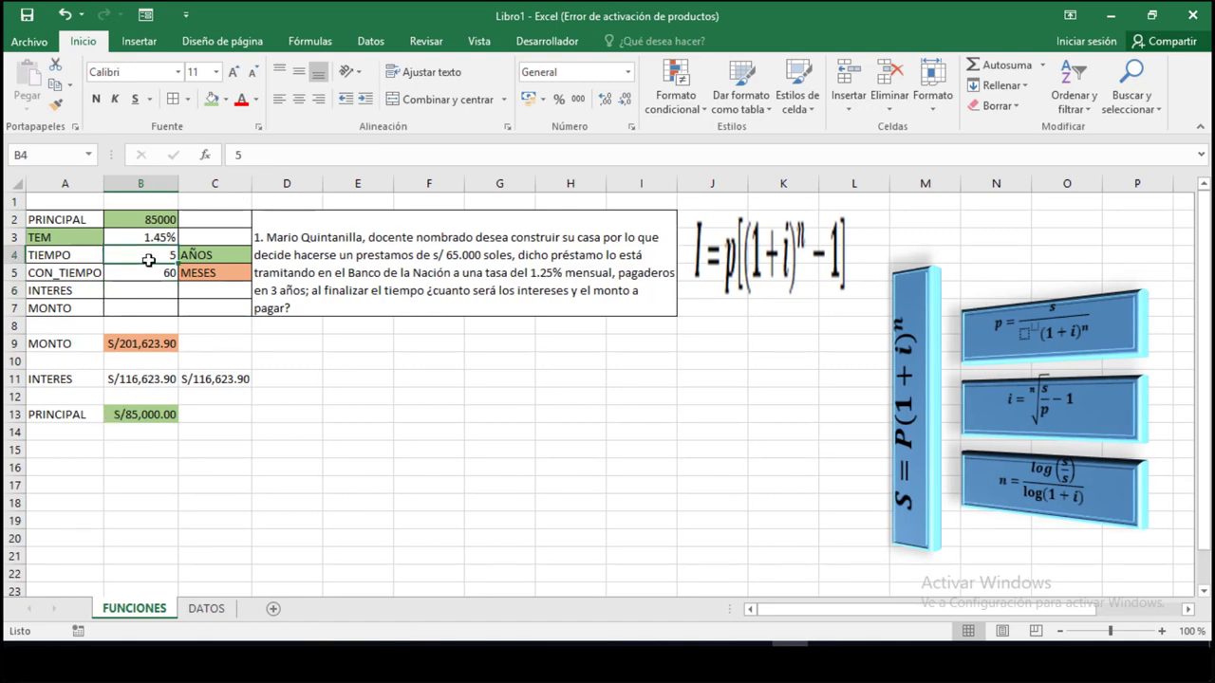
pyautogui.write('2')
pyautogui.press('Return')
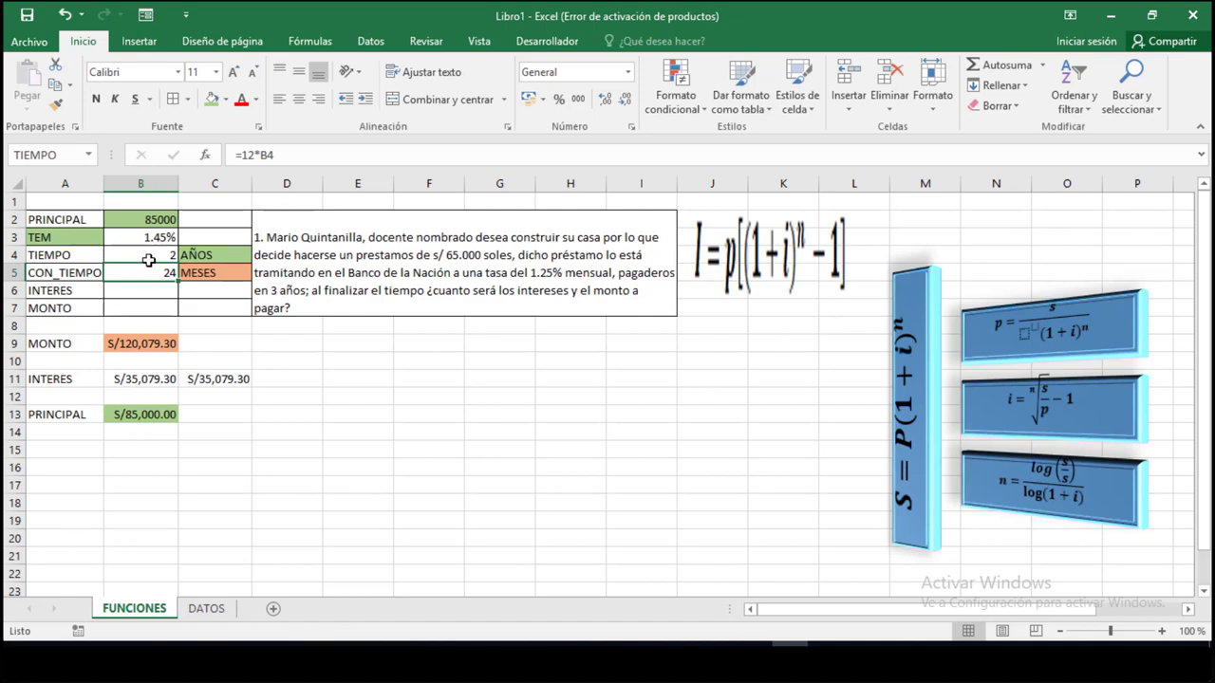